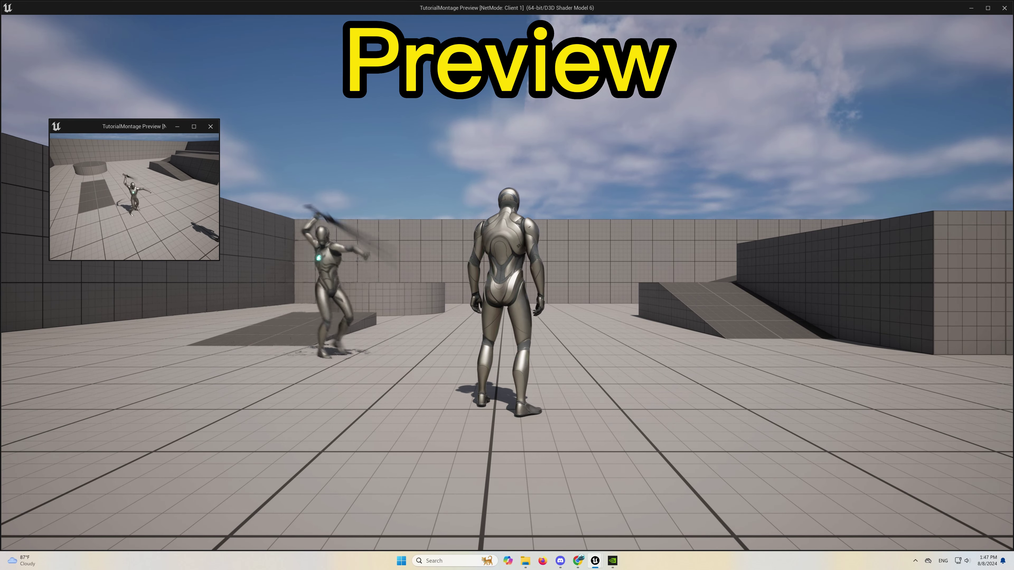
Attack with the sword in the two-client play session.
key("d")
key("d")
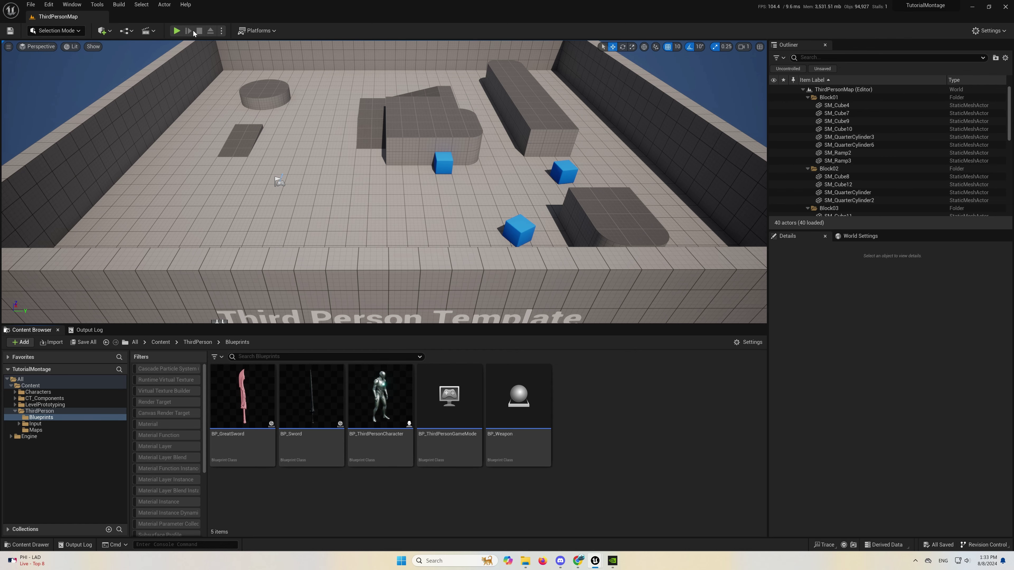
left_click(174, 35)
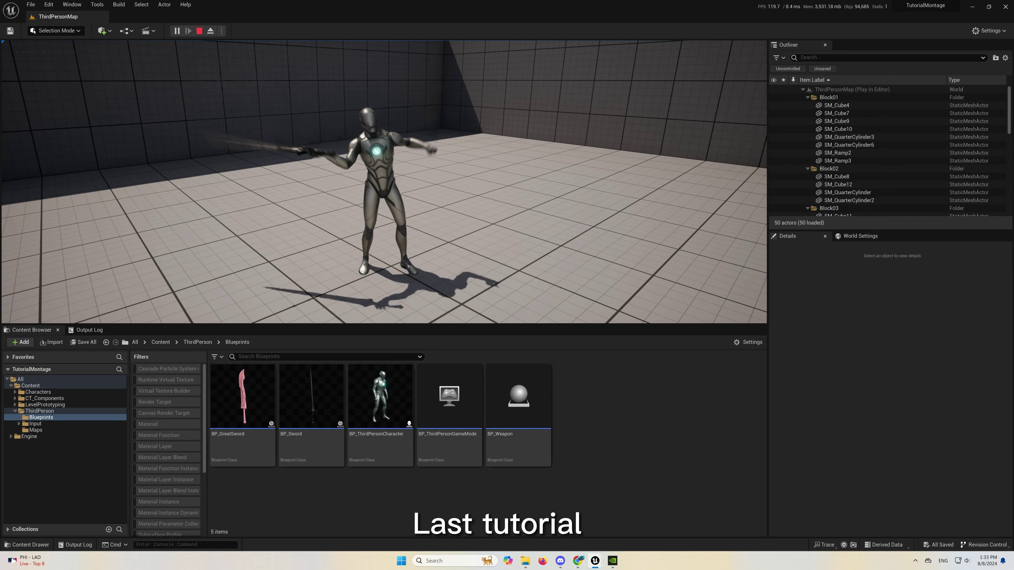
key("Escape")
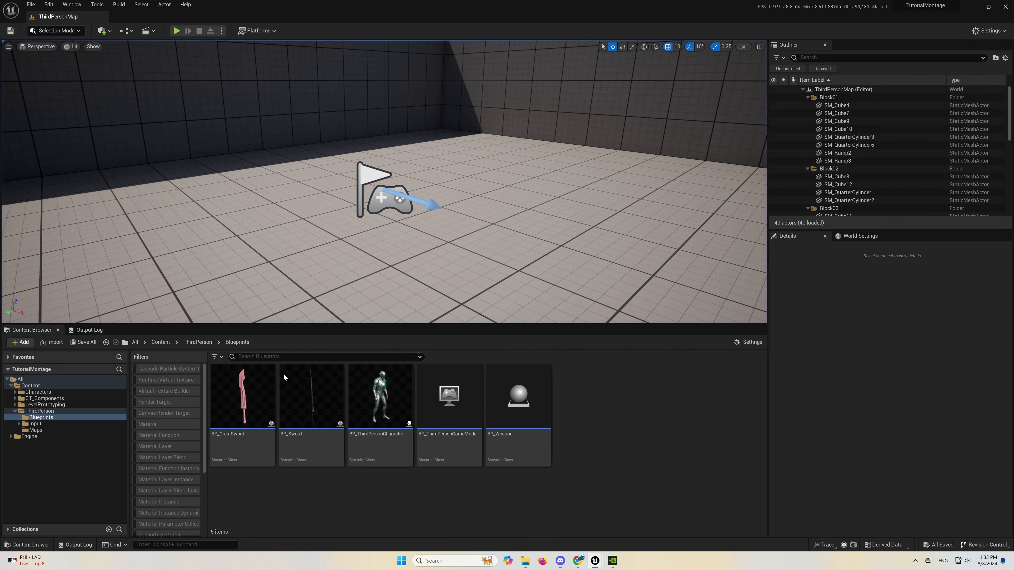
left_click(519, 403)
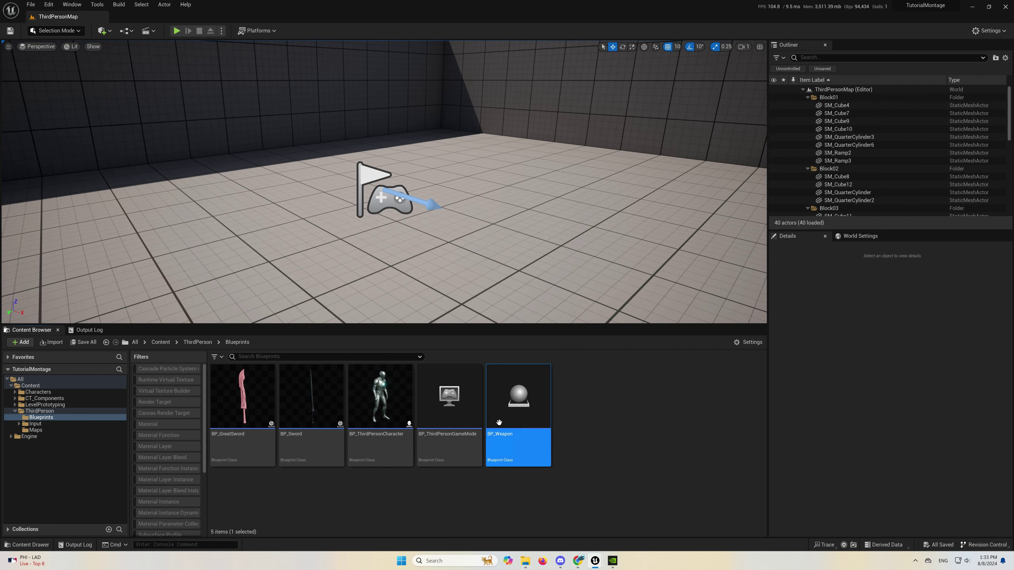
Open BP_Weapon and delete the Event ActorBeginOverlap and Event Tick nodes.
double_click(528, 404)
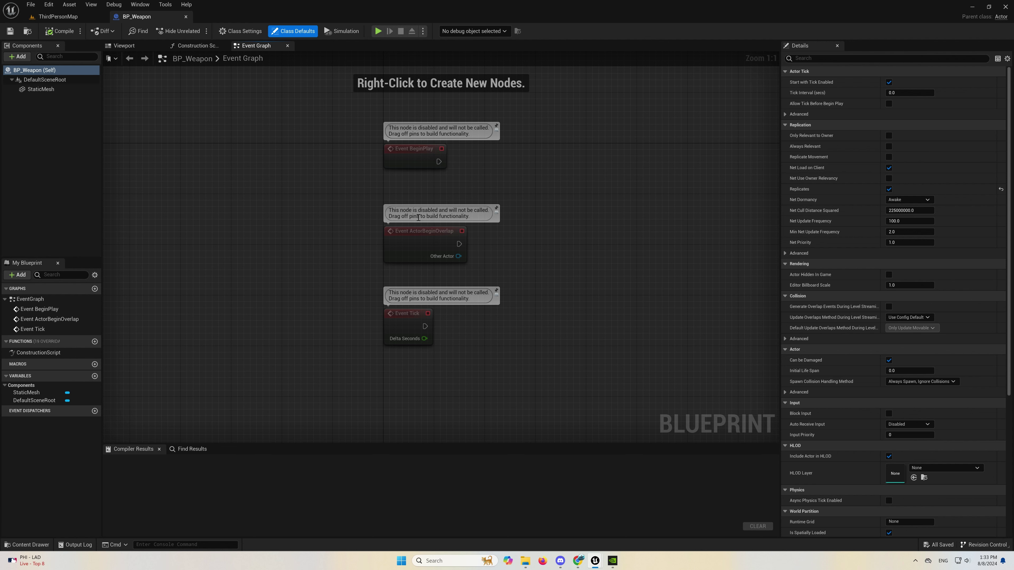
left_click_drag(301, 224, 403, 351)
key("Delete")
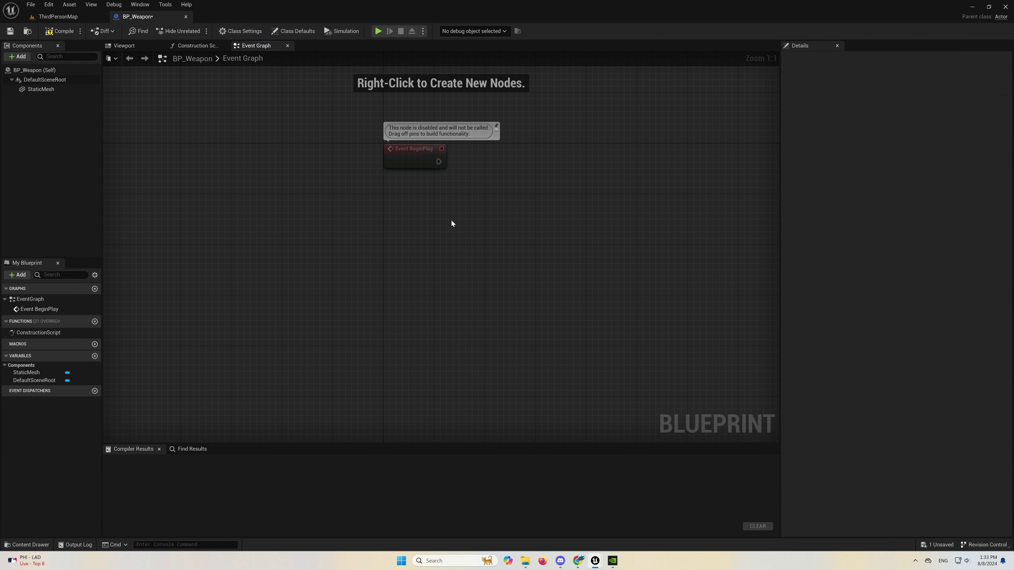
key("Home")
Add Get Owner feeding a Cast To Character node, driven by Event BeginPlay.
right_click_drag(448, 257, 456, 257)
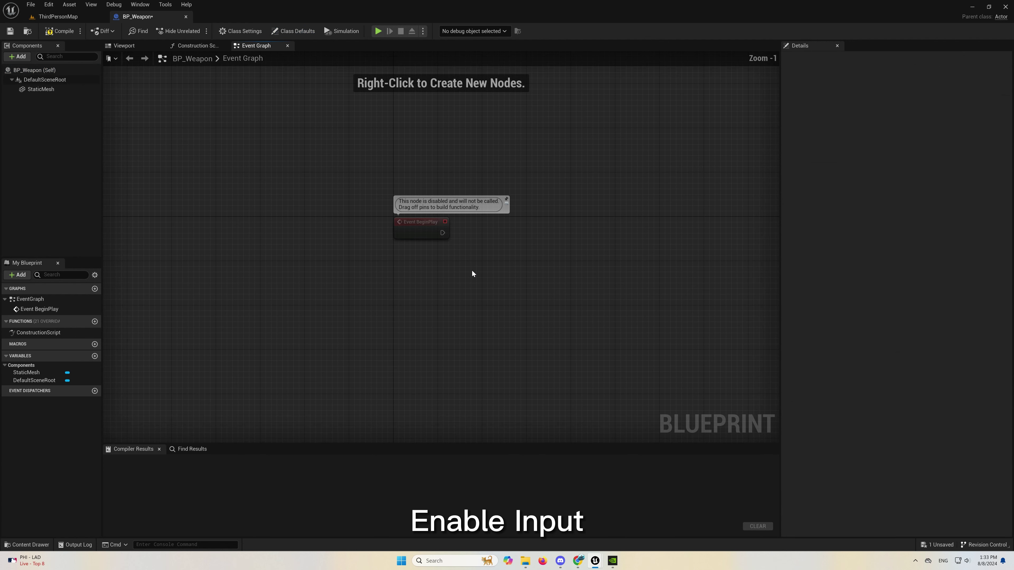
type("get owner")
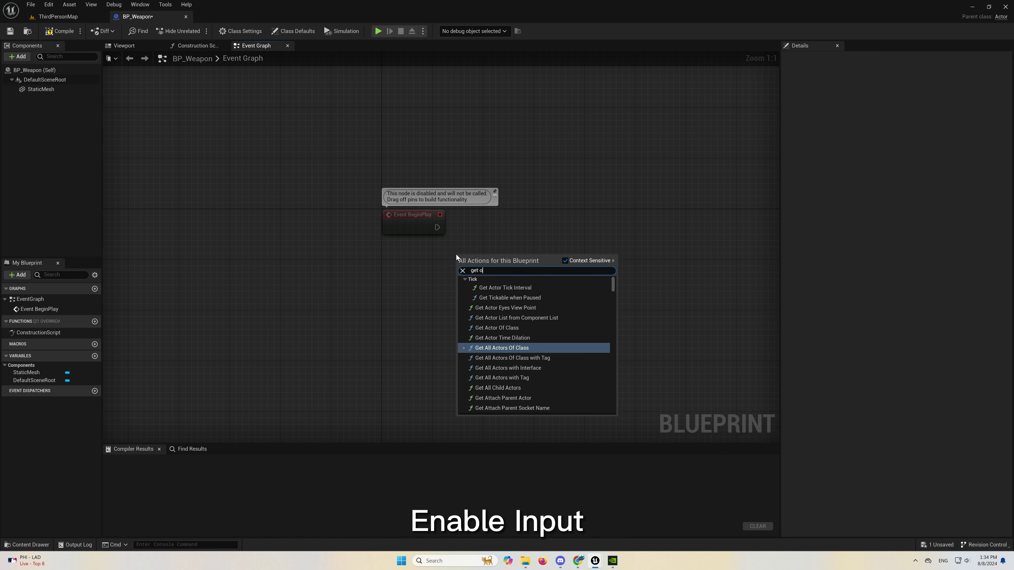
key("Return")
left_click_drag(456, 256, 386, 249)
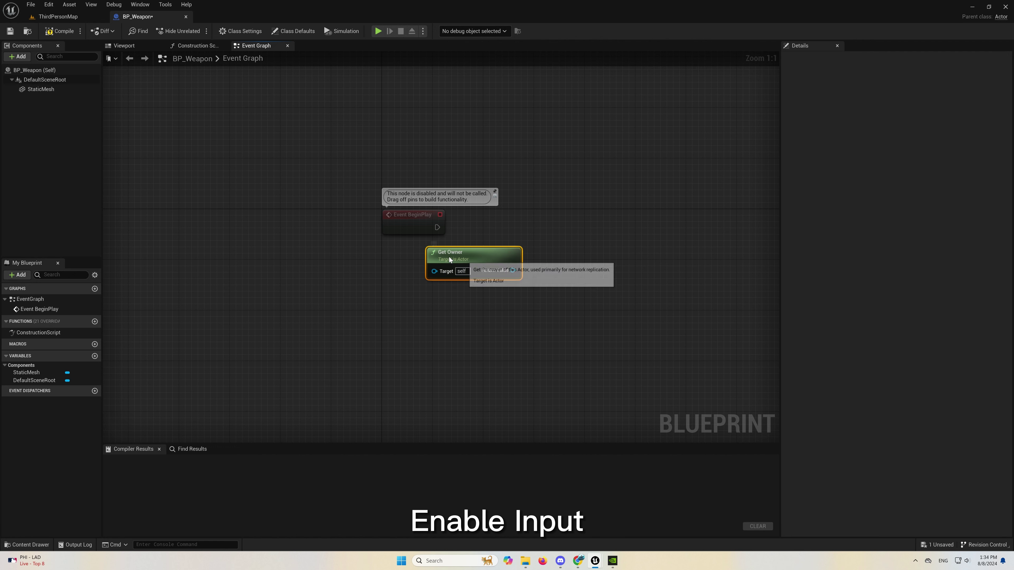
left_click_drag(467, 271, 515, 259)
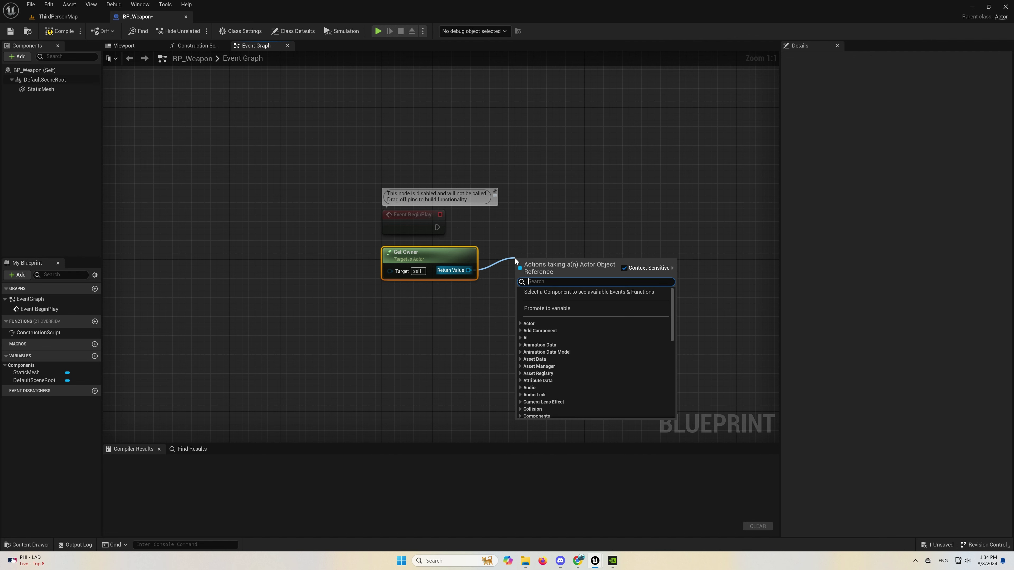
type("cast to charac")
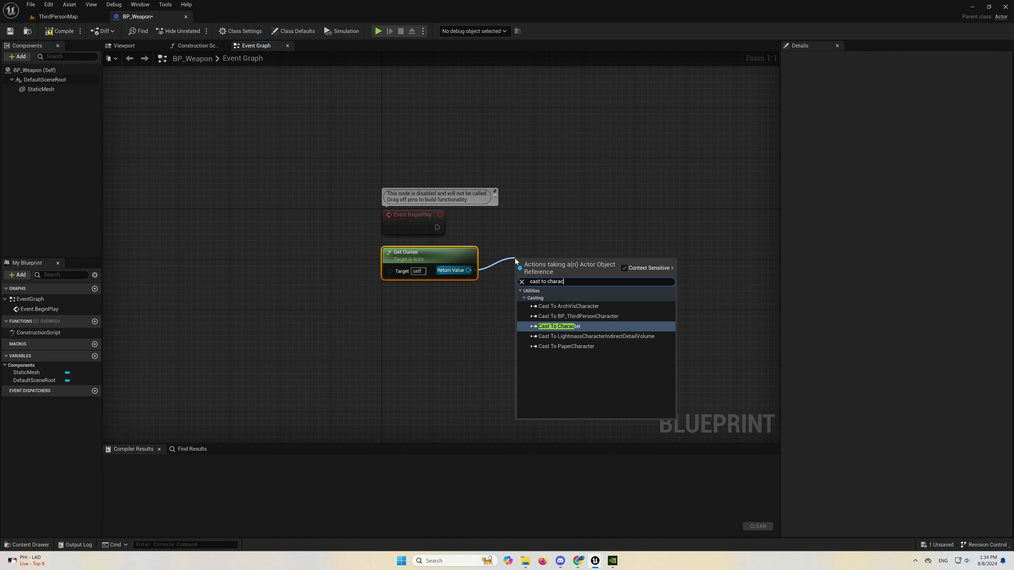
key("Return")
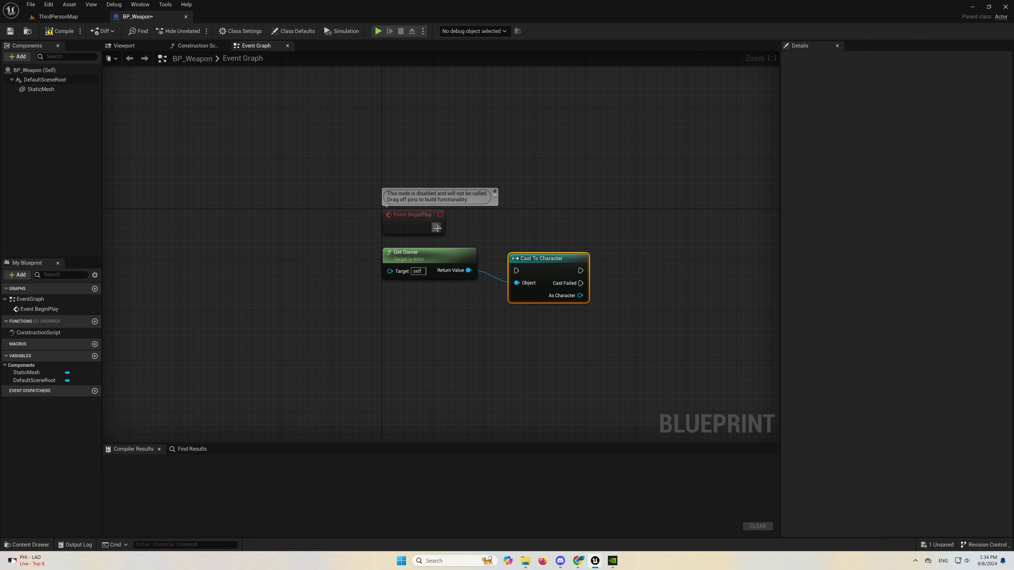
left_click_drag(515, 271, 523, 215)
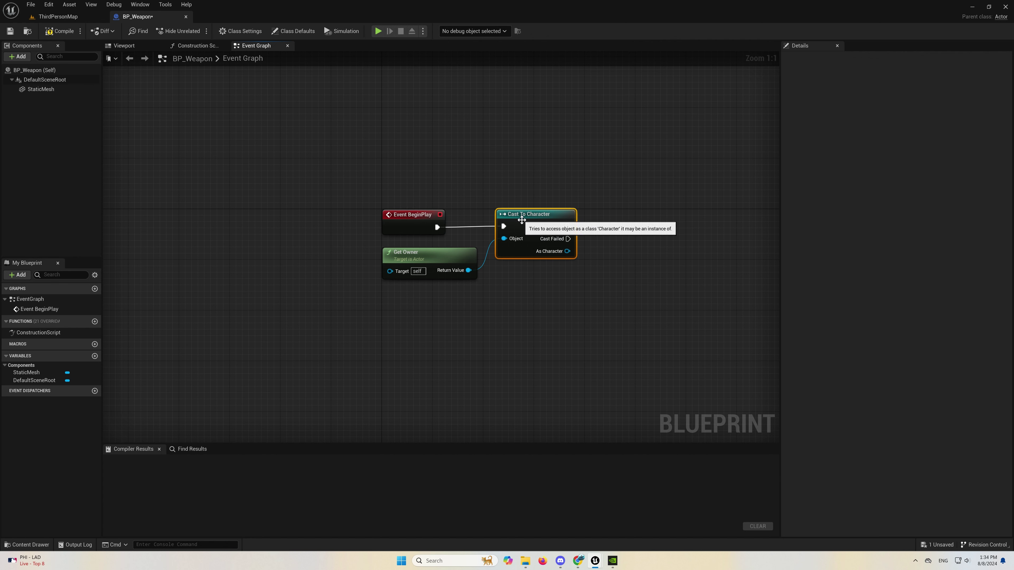
Promote the cast's As Character output to a variable named Character.
right_click(567, 252)
left_click(594, 268)
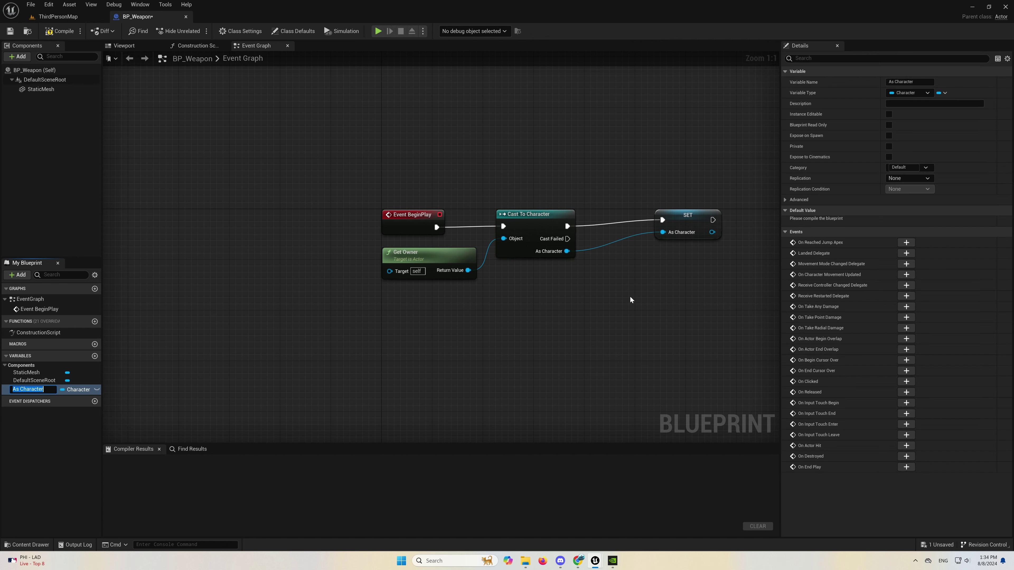
key("BackSpace")
key("Return")
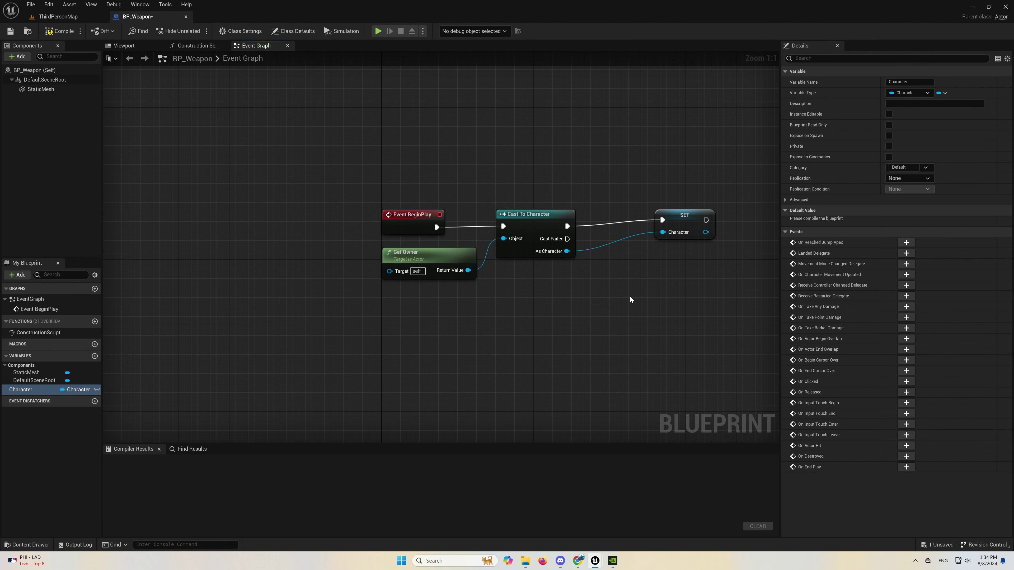
right_click_drag(632, 295, 506, 220)
mouse_move(505, 220)
left_mouse_down()
mouse_move(487, 227)
mouse_move(497, 248)
left_mouse_up()
left_click(472, 232)
Add Get Local Viewing Player Controller and an Enable Input node chained after SET Character.
type("get")
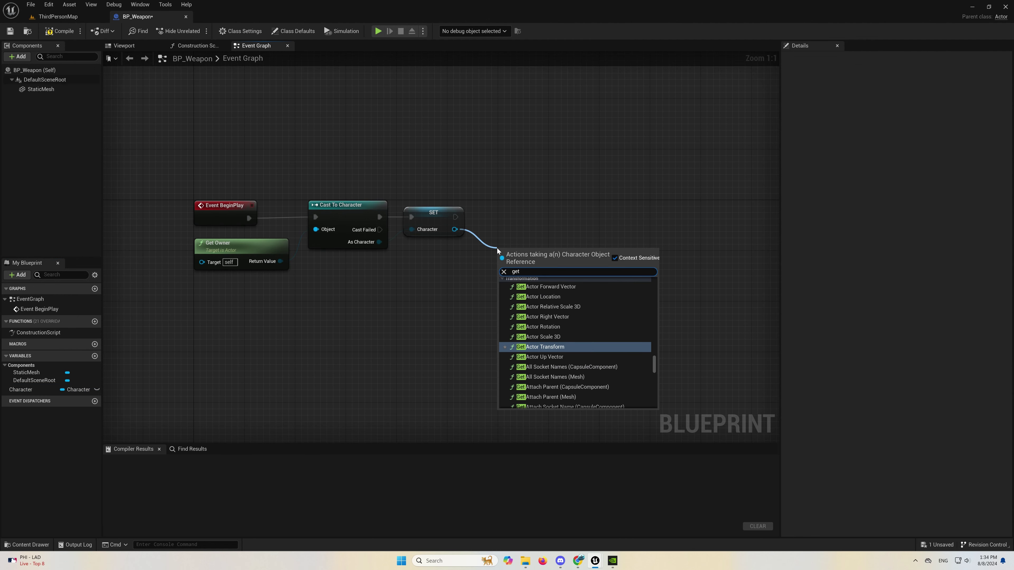
type(" controller")
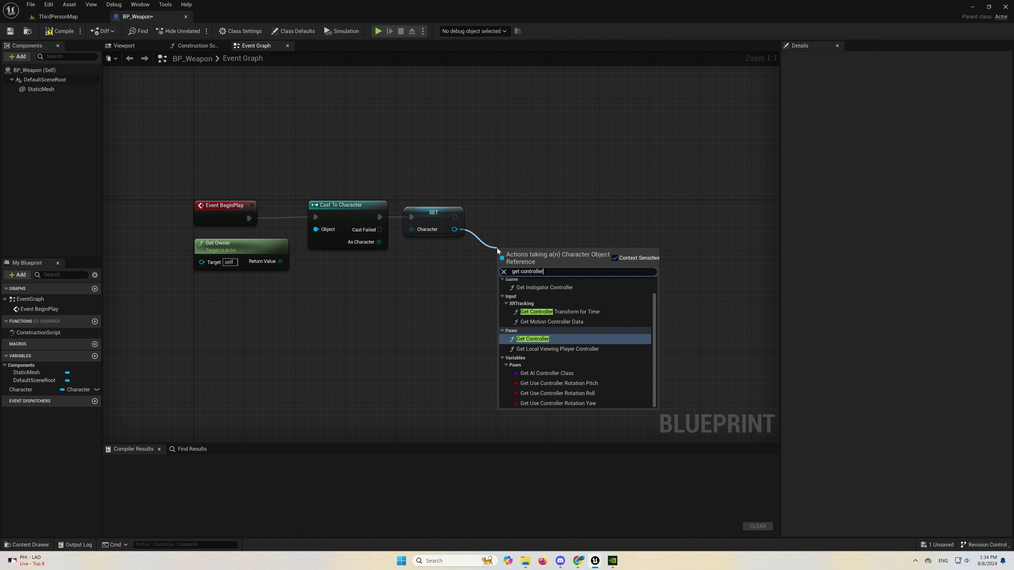
key("Down")
key("Return")
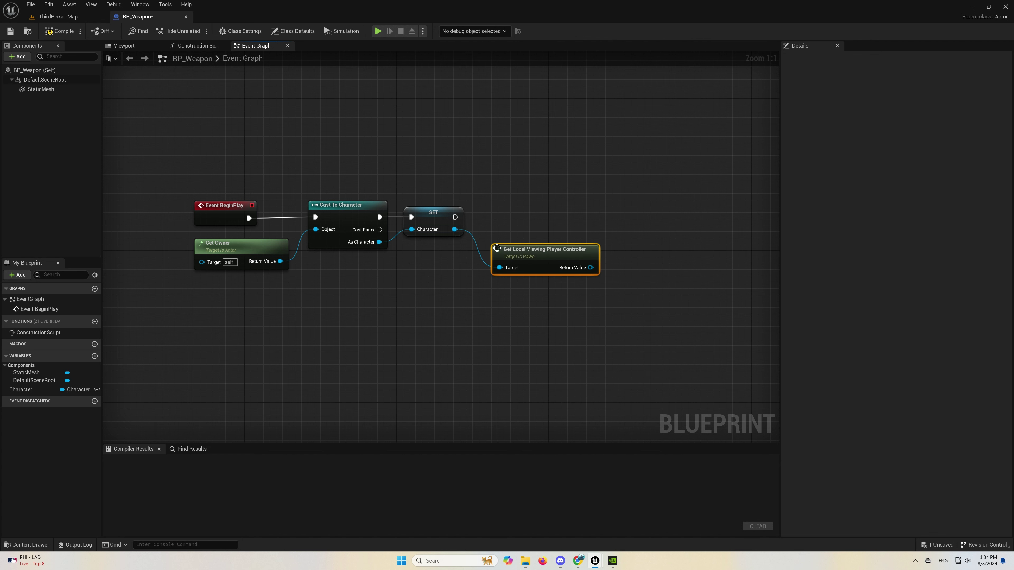
left_click_drag(497, 248, 477, 235)
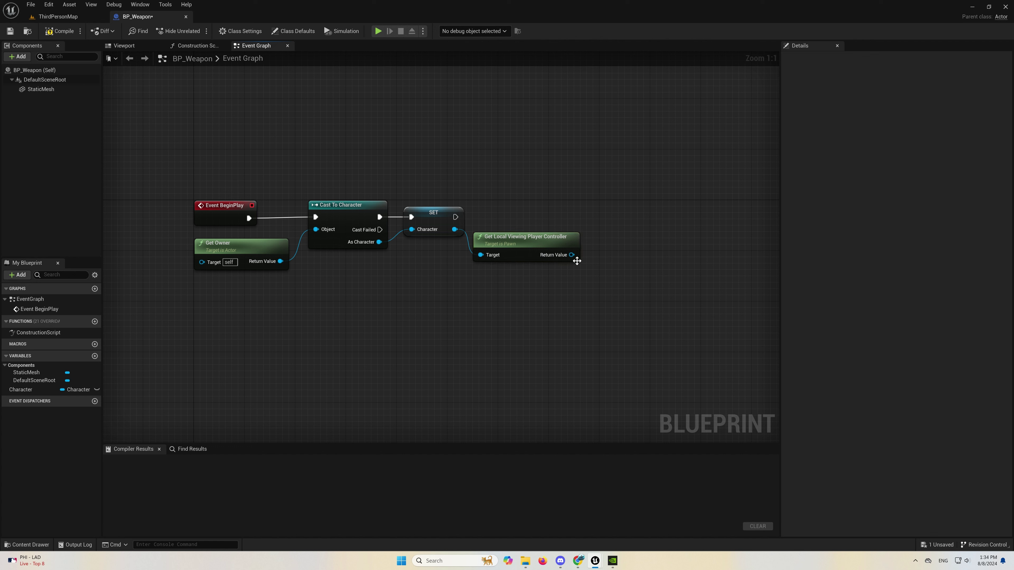
left_click_drag(572, 255, 613, 227)
type("en")
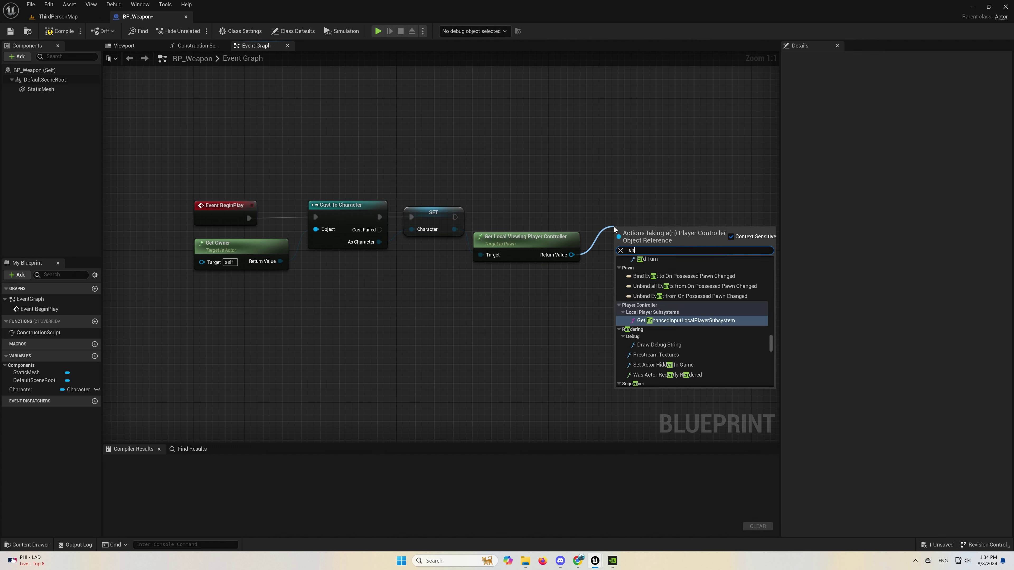
type("able")
key("Return")
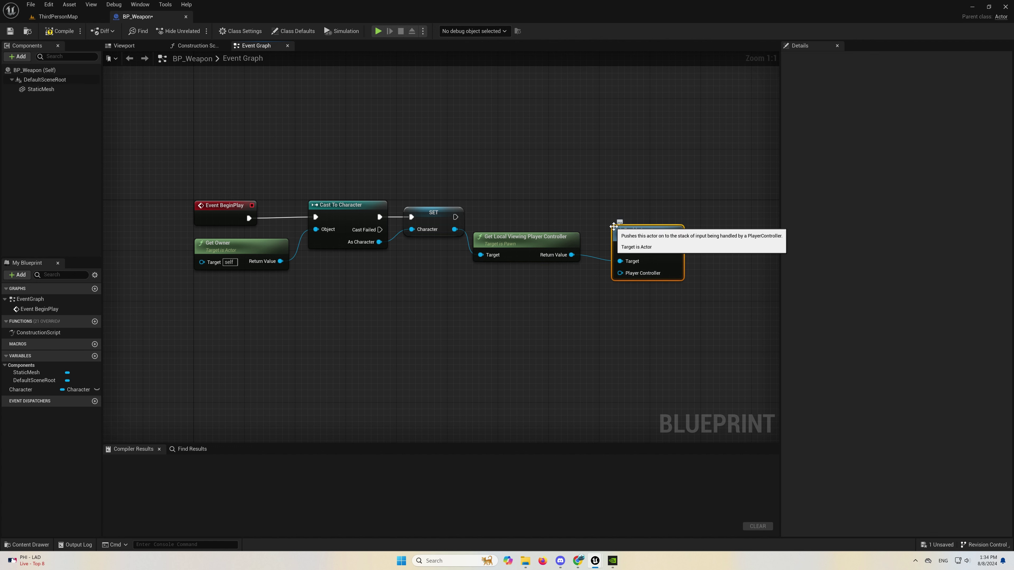
mouse_move(455, 216)
left_mouse_down()
mouse_move(620, 248)
mouse_move(629, 205)
left_mouse_up()
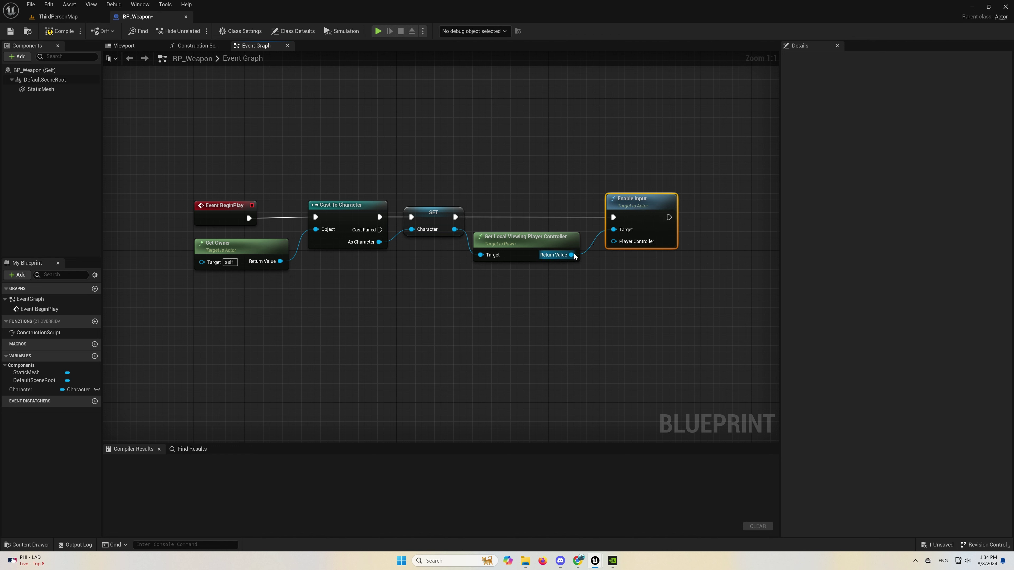
mouse_move(571, 254)
left_mouse_down()
mouse_move(614, 241)
mouse_move(630, 217)
left_mouse_up()
Break Enable Input's Target link so it uses self, and tidy the graph.
right_click(597, 238)
left_click(623, 247)
left_click(404, 206)
left_click_drag(163, 152, 674, 296)
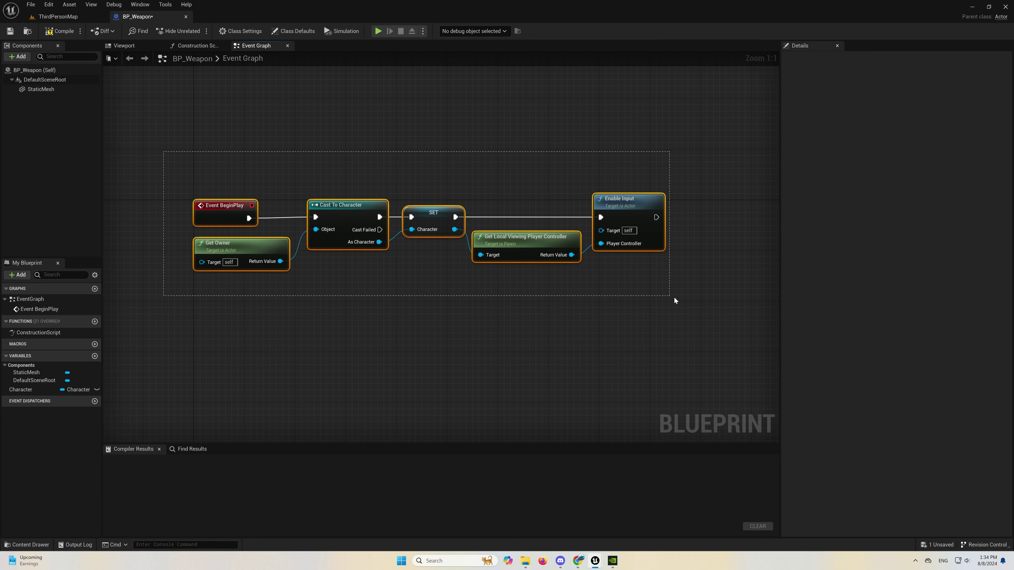
left_click(502, 313)
right_click_drag(503, 312, 553, 276)
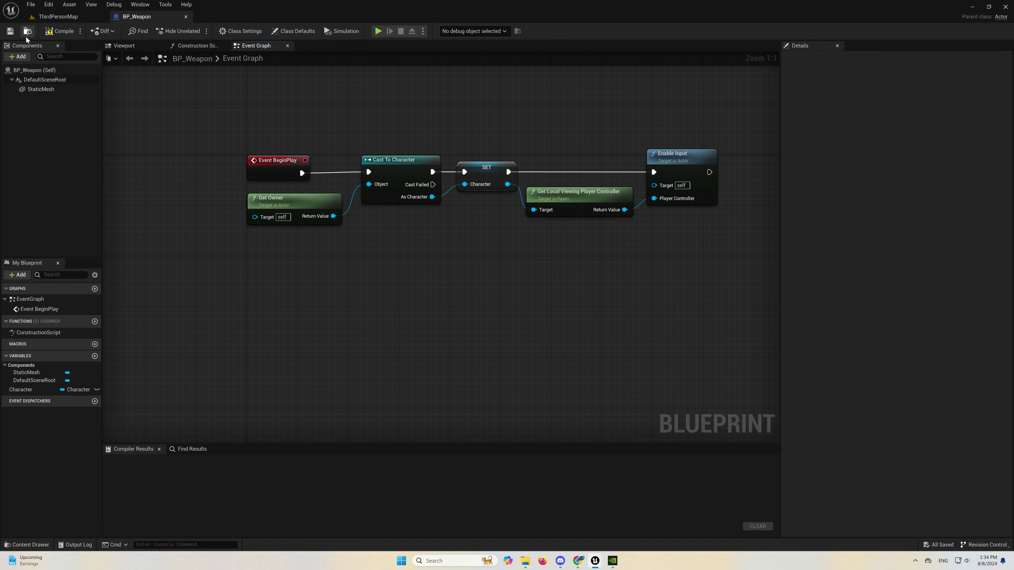
left_click(68, 18)
Duplicate IA_Jump in Input/Actions as IA_AttackCombo and save it.
left_click(583, 430)
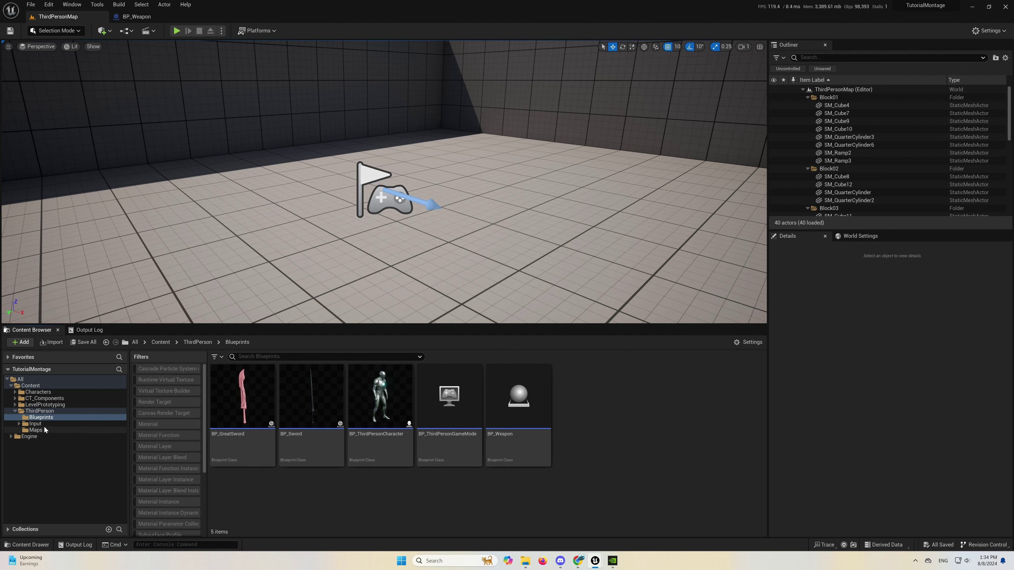
left_click(35, 423)
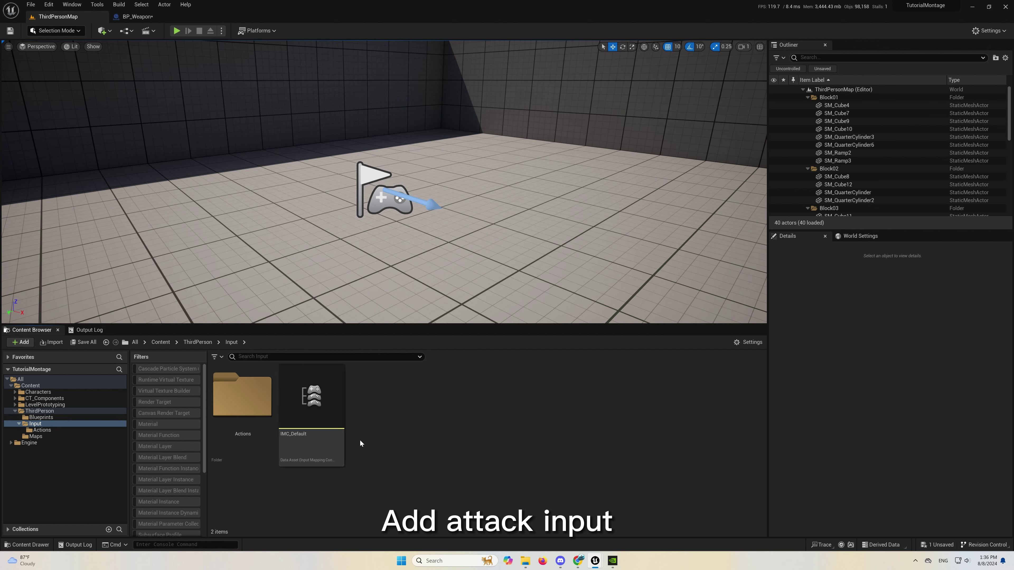
double_click(248, 399)
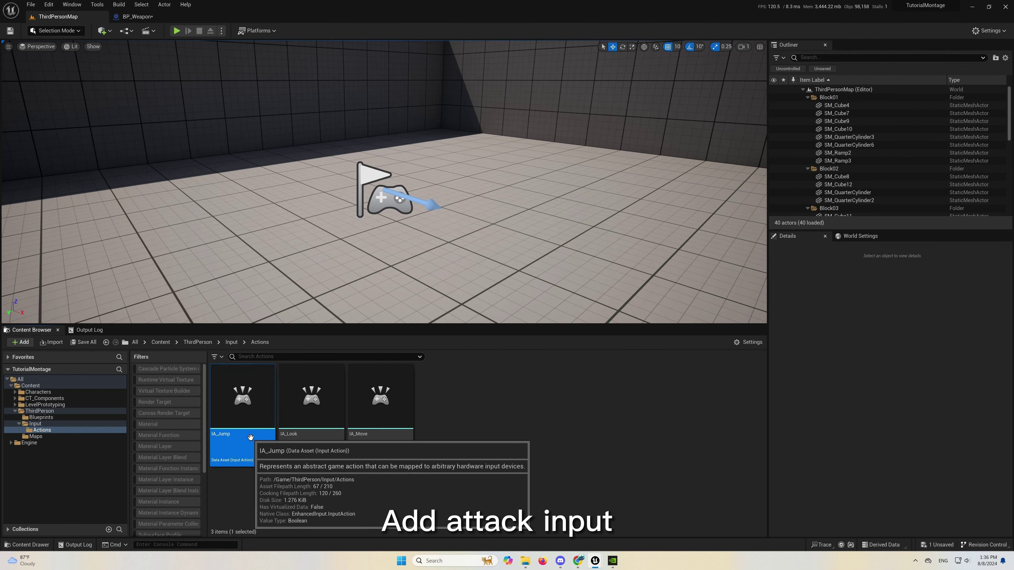
right_click(256, 417)
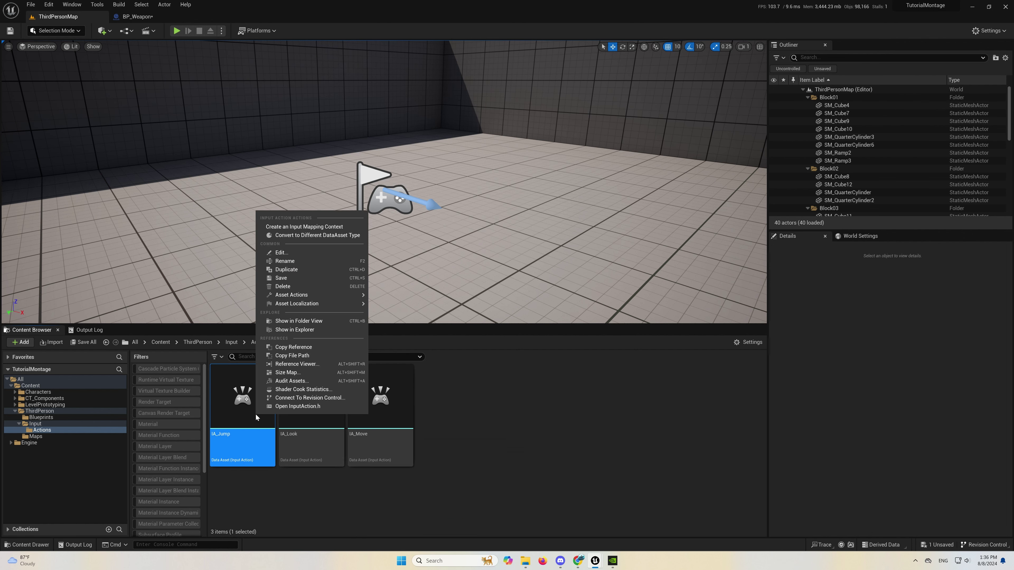
left_click(304, 271)
type("IA_AttackCombo")
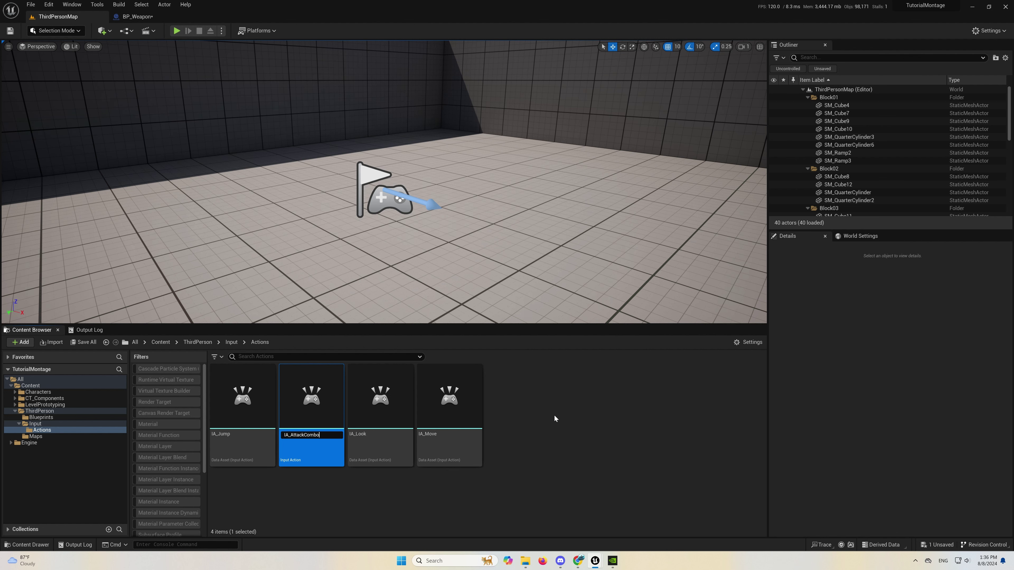
key("Return")
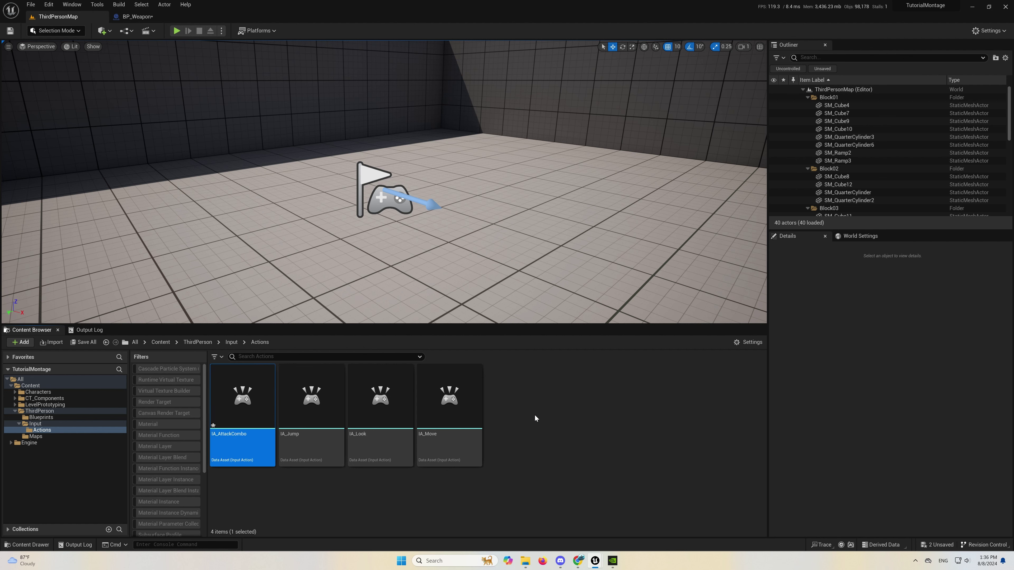
key("ctrl+s")
left_click(239, 503)
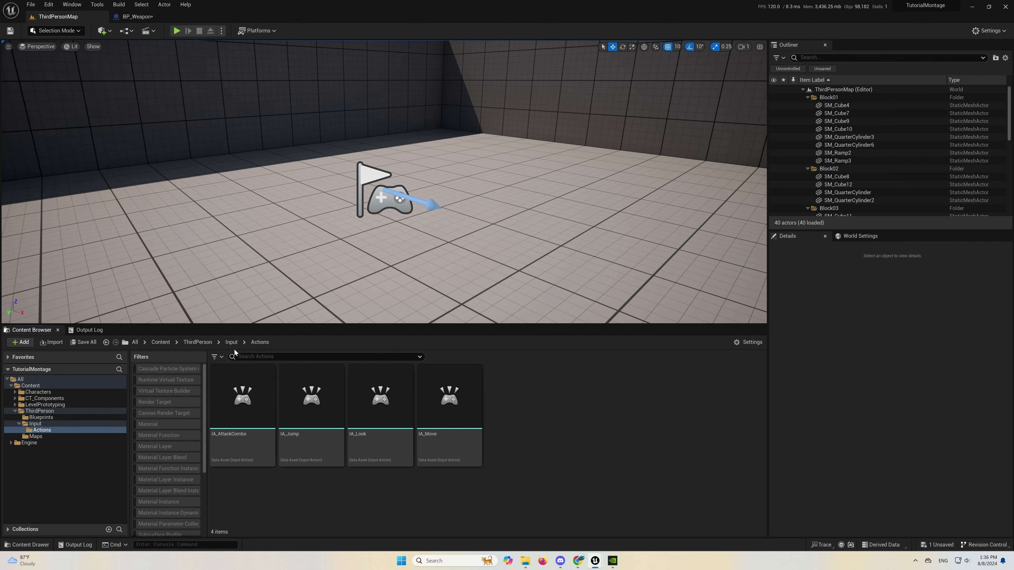
left_click(233, 342)
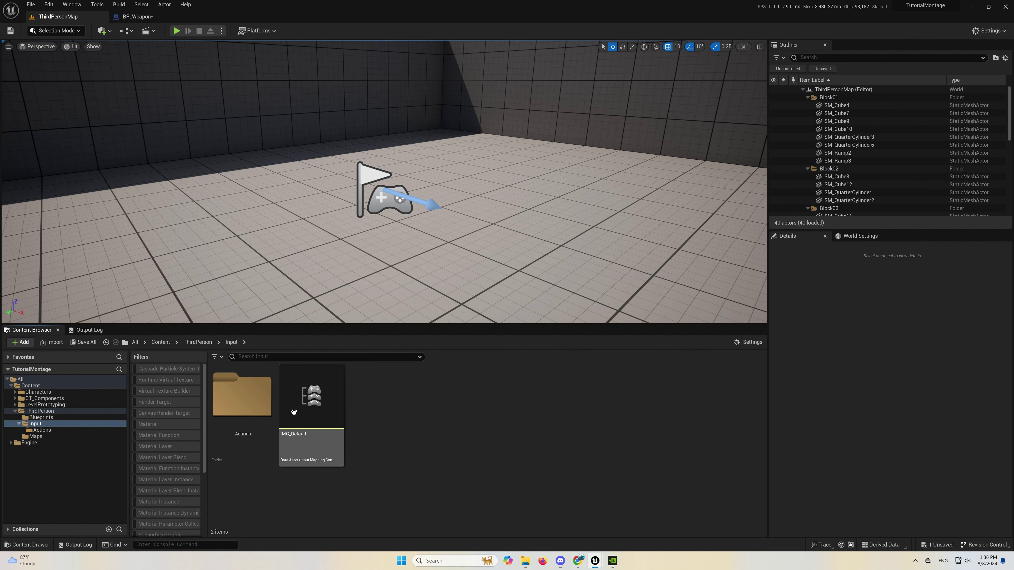
In IMC_Default, add a mapping for IA_AttackCombo on Left Mouse Button and save.
double_click(307, 386)
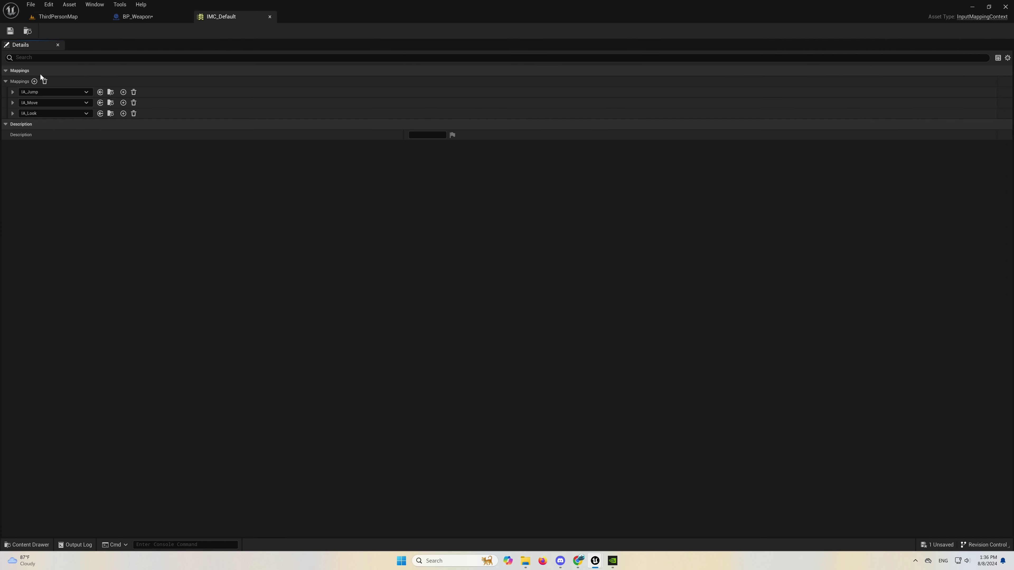
left_click(35, 81)
left_click(49, 125)
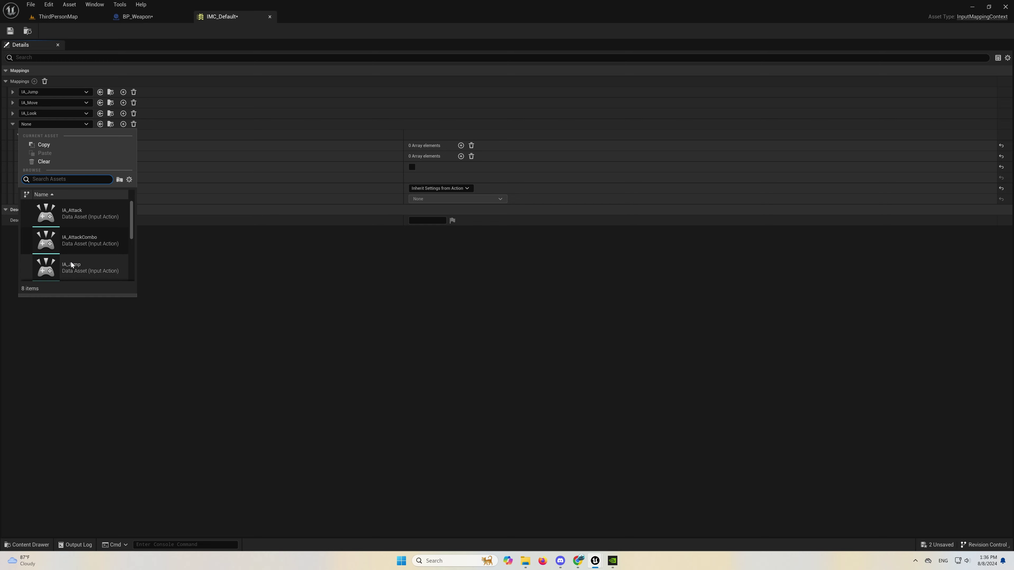
left_click(79, 239)
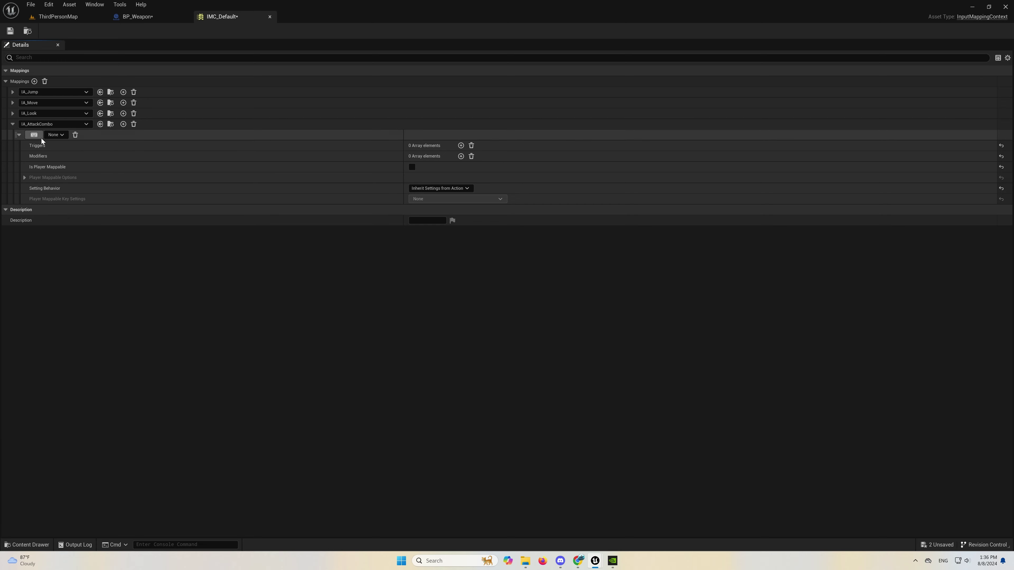
key("ctrl+s")
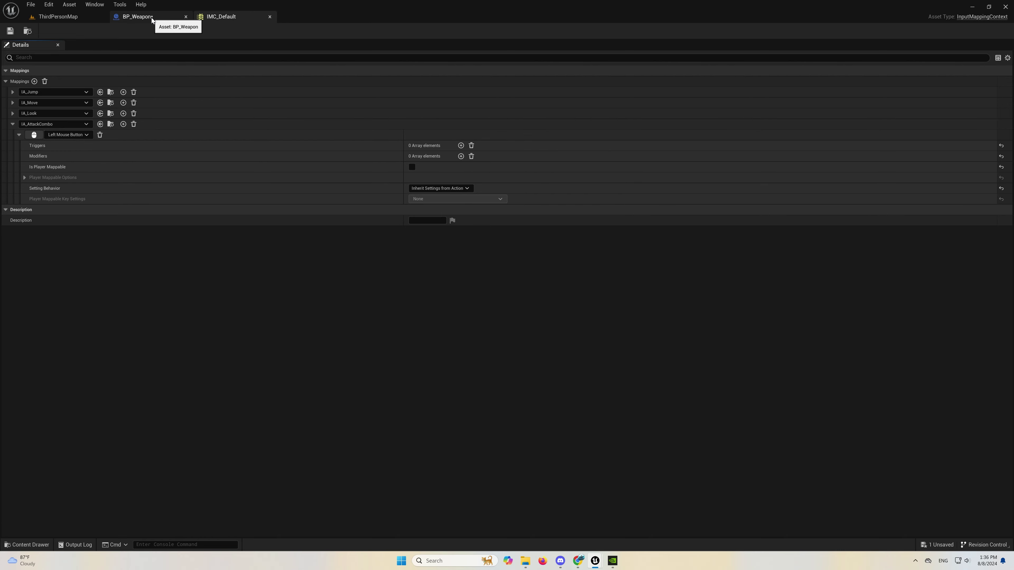
Place an EnhancedInputAction IA_AttackCombo event node below the BeginPlay chain in BP_Weapon.
left_click(139, 17)
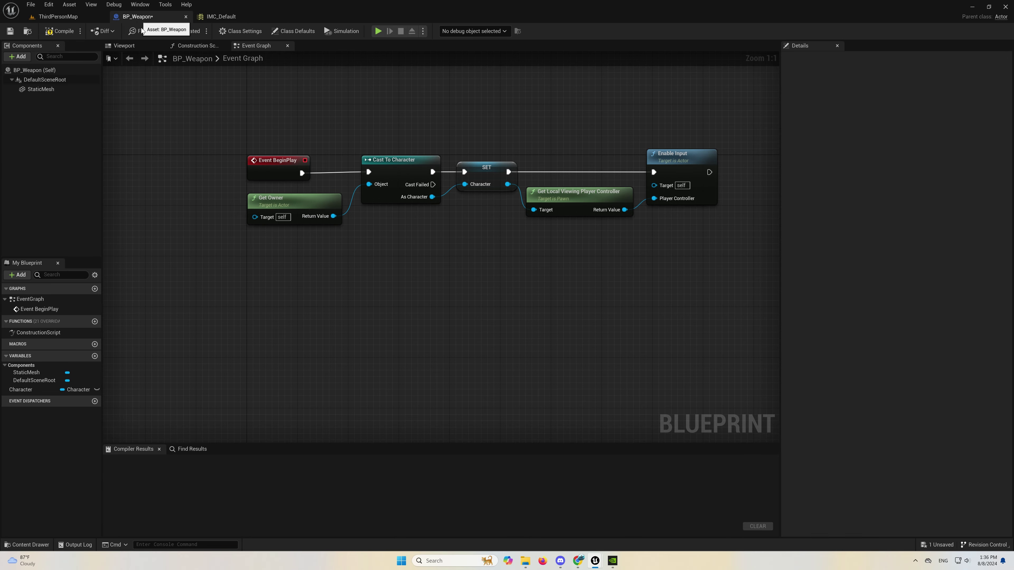
right_click(270, 293)
type("atta")
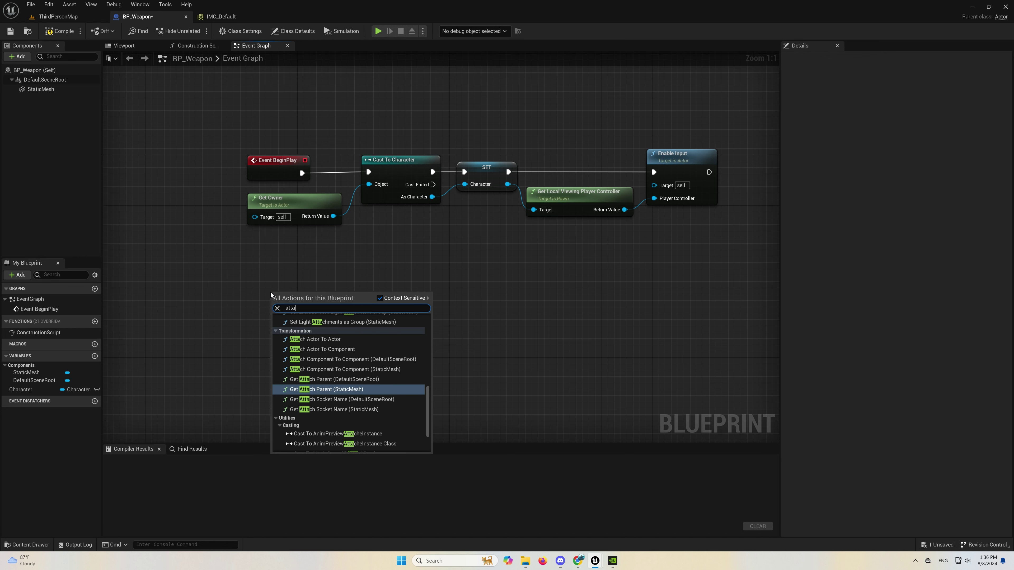
type("ck com")
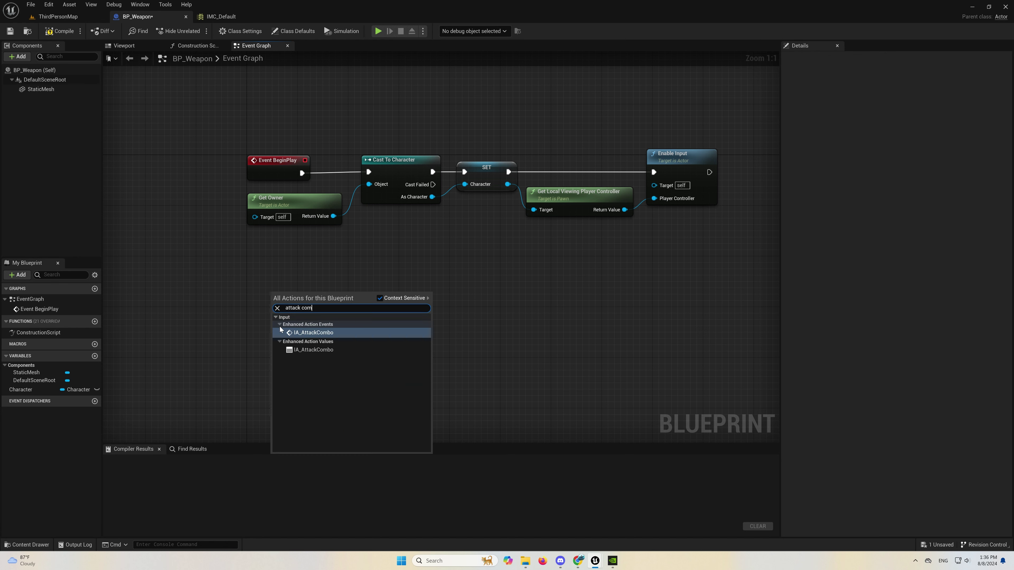
left_click(297, 333)
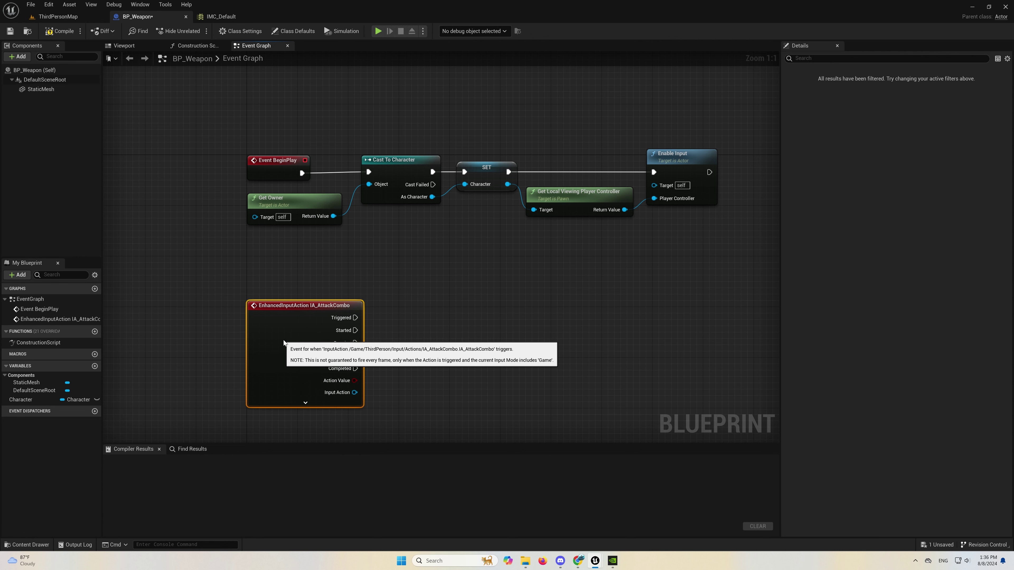
left_click(409, 341)
right_click_drag(409, 340, 381, 288)
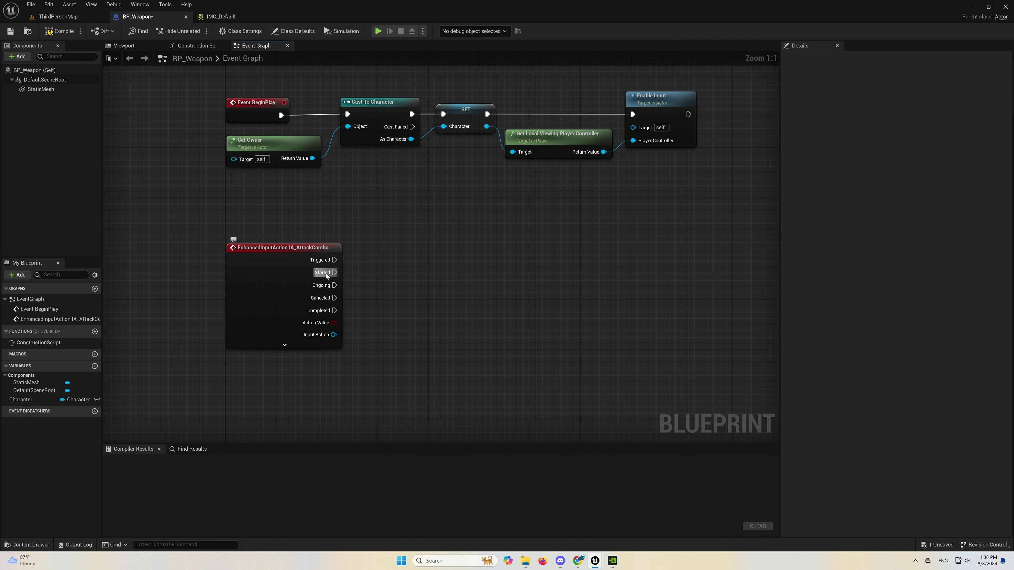
left_click_drag(326, 275, 392, 272)
Add a CT Cmpt Montage component to BP_Weapon.
key("Escape")
left_click(17, 56)
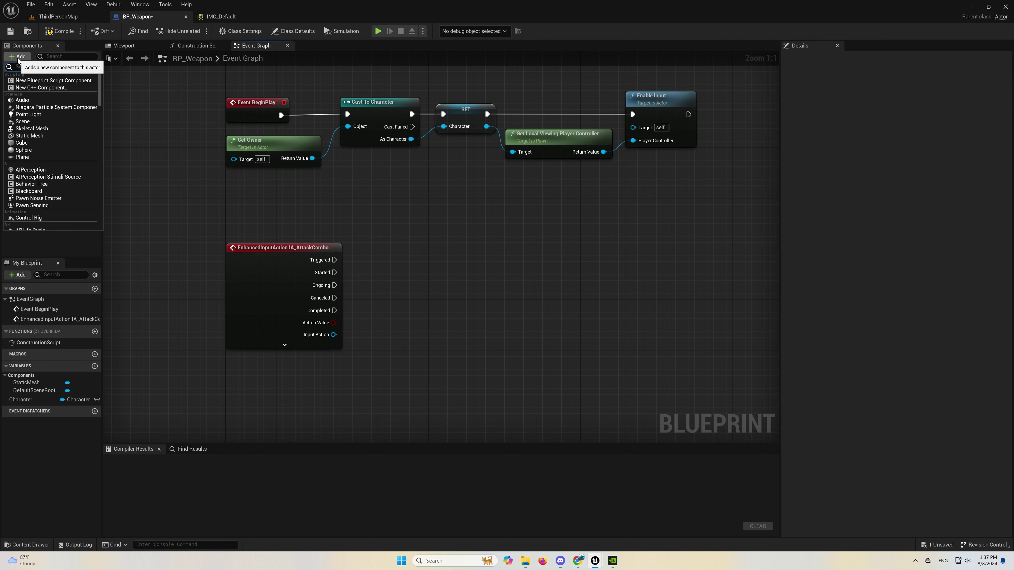
type("montage")
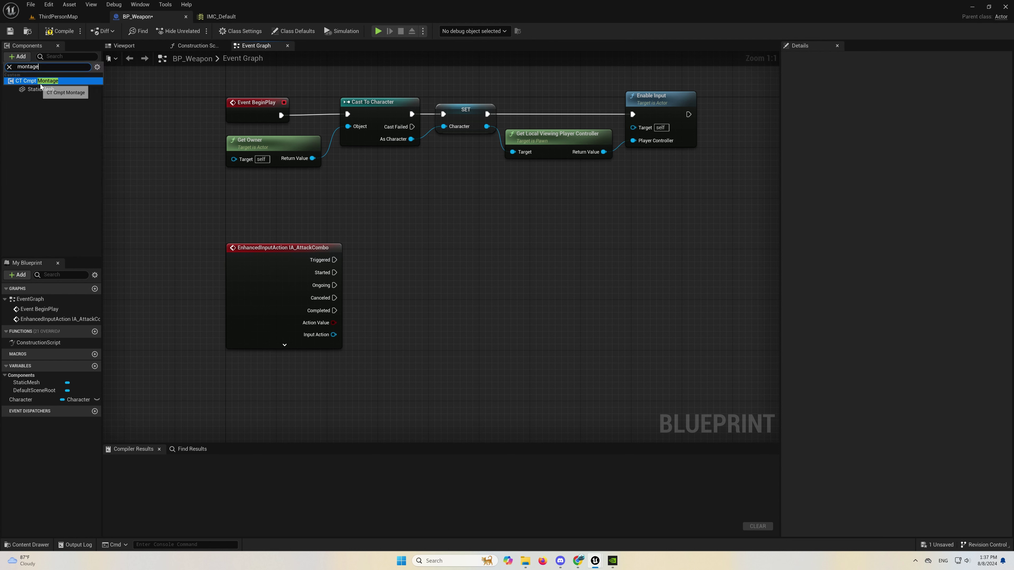
left_click(40, 82)
Call the component's Play Montage from IA_AttackCombo's Started pin.
left_click_drag(39, 100, 205, 183)
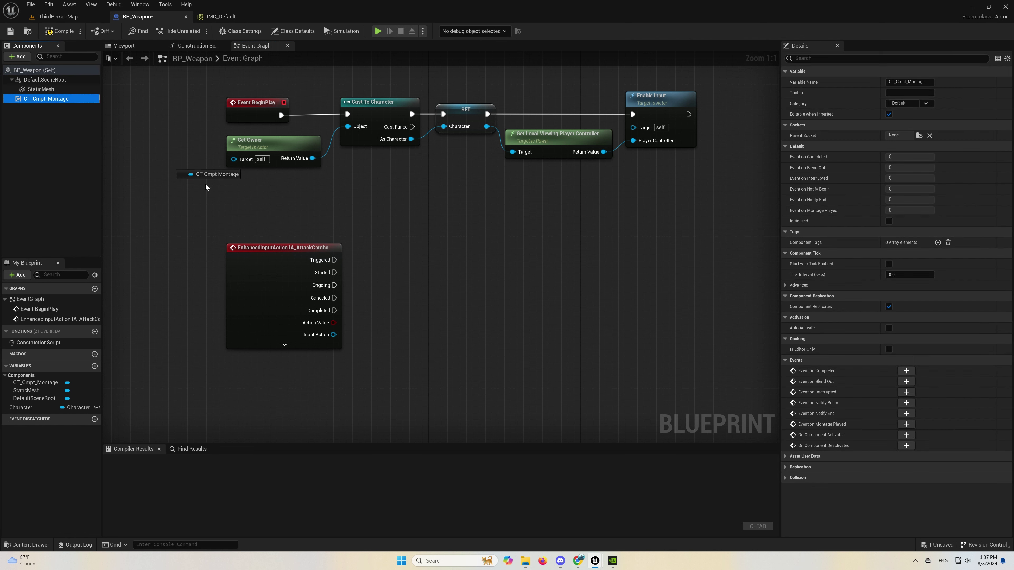
mouse_move(360, 289)
left_mouse_down()
mouse_move(373, 289)
mouse_move(361, 301)
mouse_move(444, 280)
left_mouse_up()
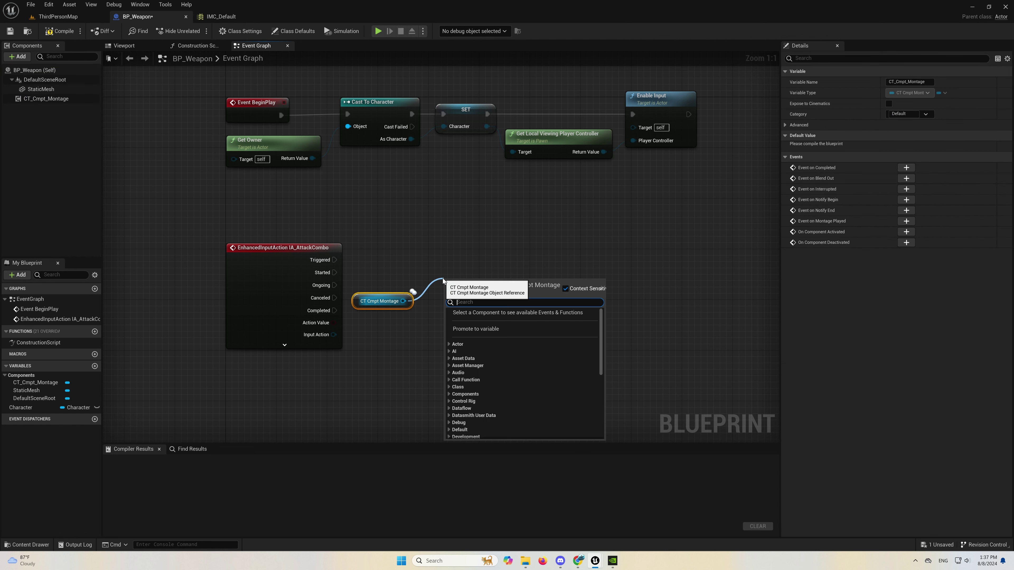
type("play montage")
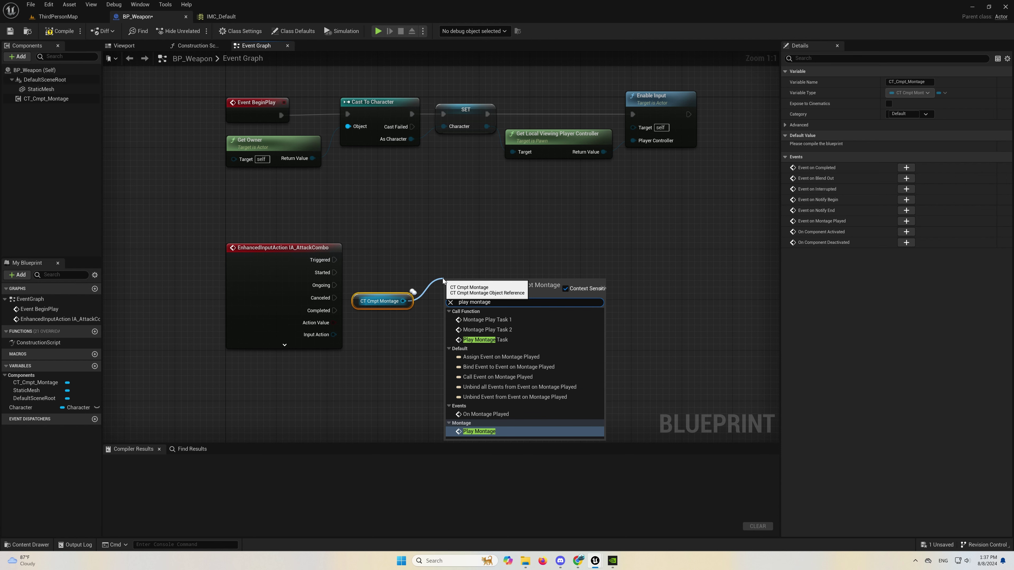
key("Return")
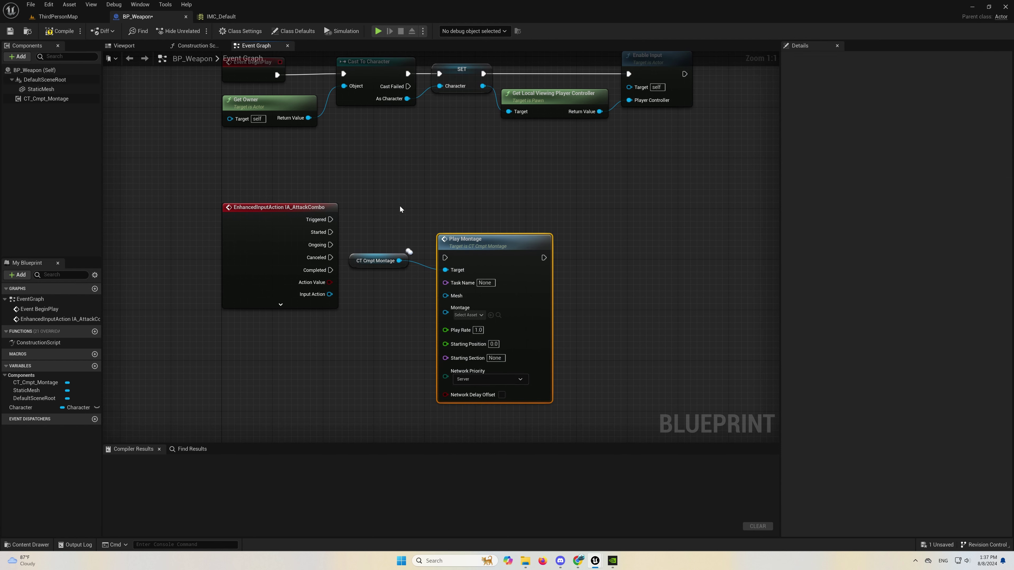
mouse_move(330, 232)
left_mouse_down()
mouse_move(445, 257)
mouse_move(472, 224)
left_mouse_up()
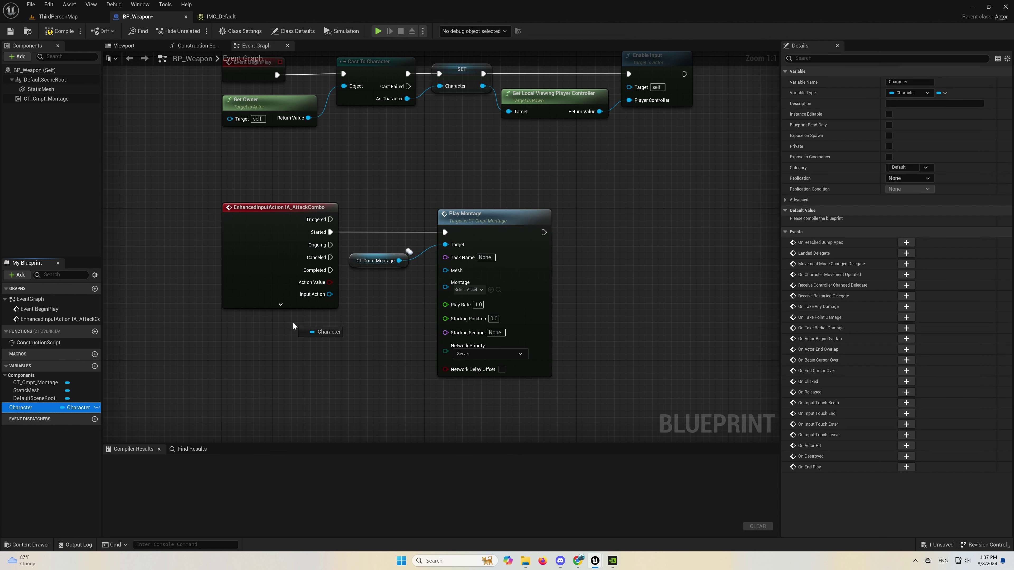
Connect the Character variable's Get Mesh output to Play Montage's Mesh input.
mouse_move(20, 407)
left_mouse_down()
mouse_move(293, 322)
mouse_move(366, 333)
left_mouse_up()
left_click(328, 338)
type("get mesh")
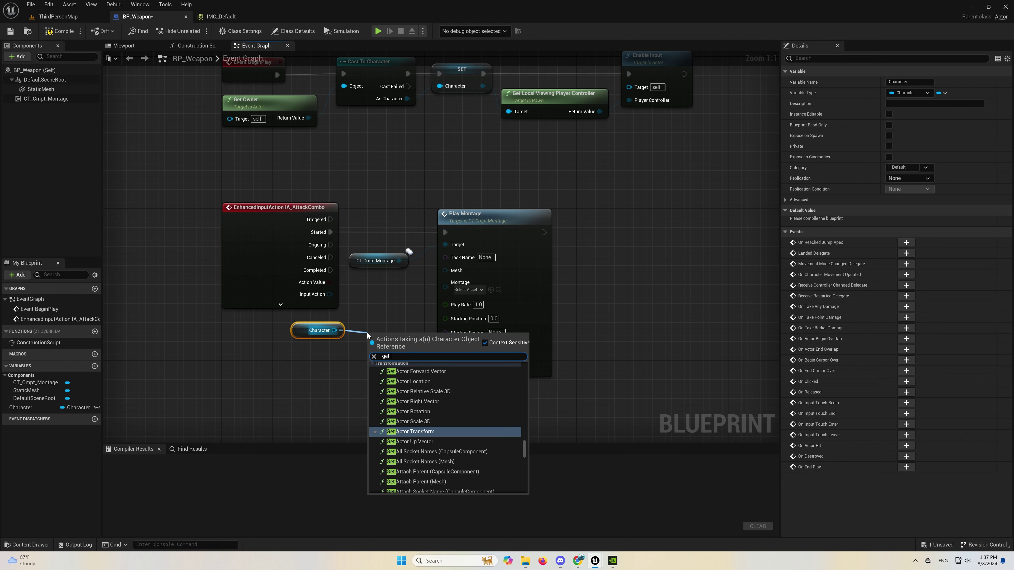
scroll(419, 475, "down", 1)
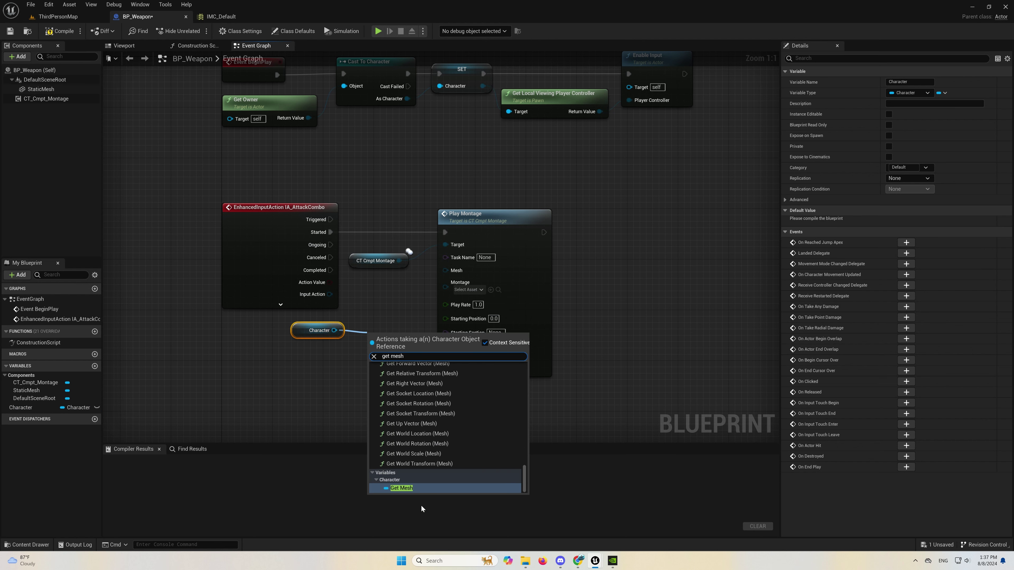
left_click(419, 488)
mouse_move(420, 337)
left_mouse_down()
mouse_move(431, 290)
mouse_move(453, 271)
left_mouse_up()
left_click_drag(377, 263, 408, 249)
Arrange the Character, Get Mesh and Play Montage nodes neatly in a row.
left_click_drag(485, 234, 504, 234)
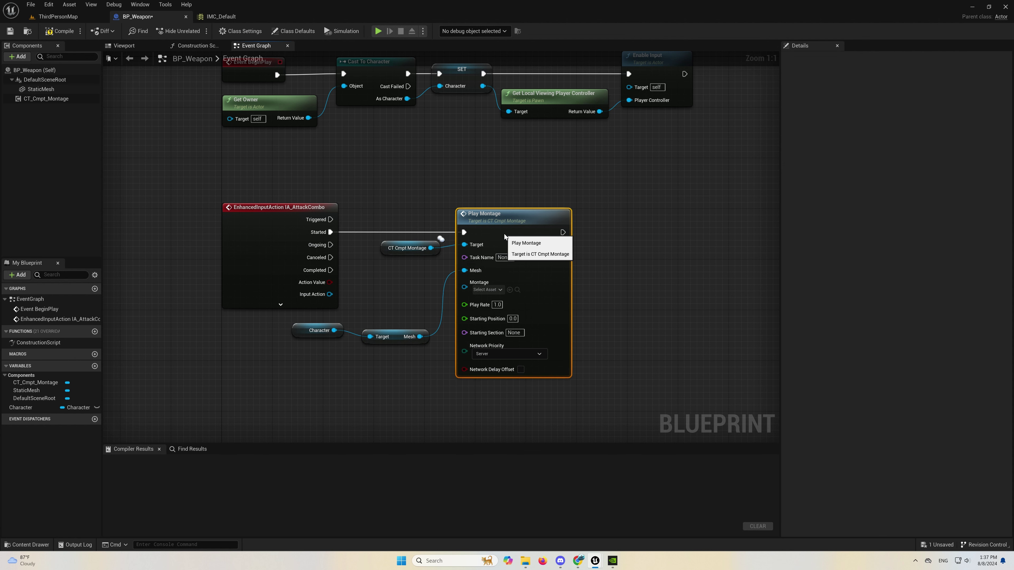
left_click_drag(393, 334, 412, 270)
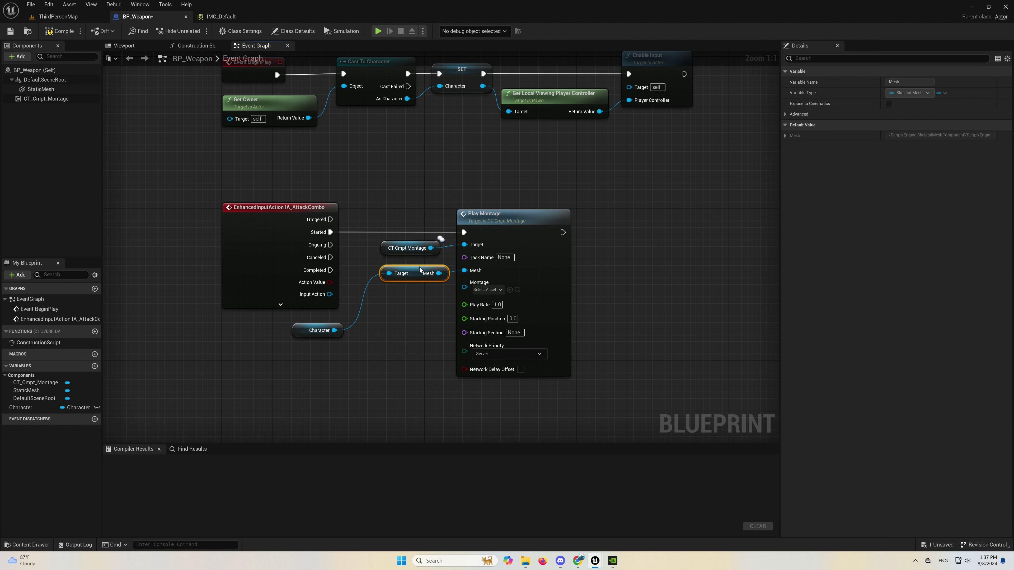
left_click_drag(316, 324, 381, 274)
mouse_move(415, 235)
left_mouse_down()
mouse_move(521, 305)
mouse_move(594, 296)
left_mouse_up()
left_click(425, 313)
left_click_drag(382, 280, 389, 280)
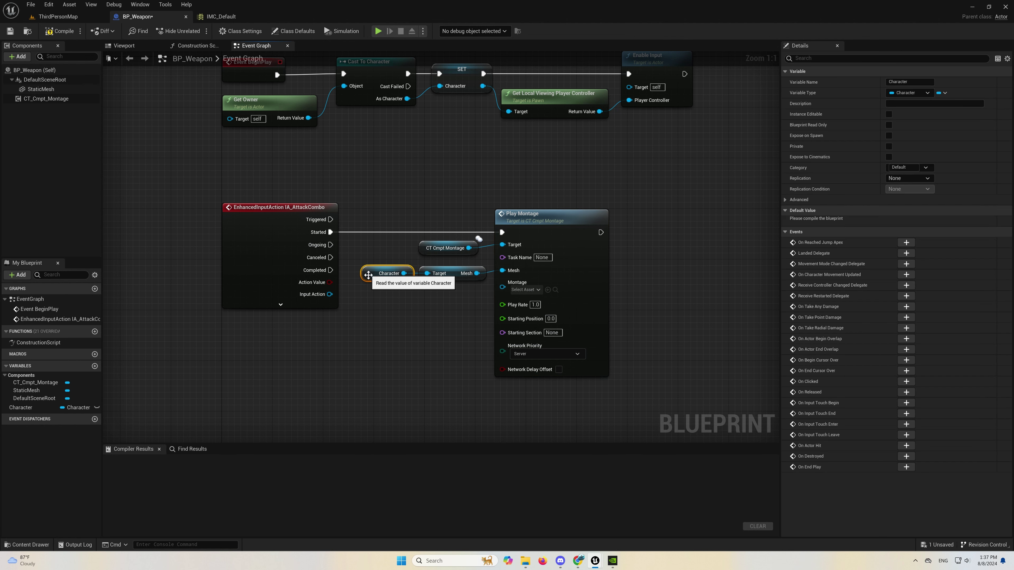
left_click(400, 246)
left_click_drag(382, 193, 611, 376)
left_click(612, 377)
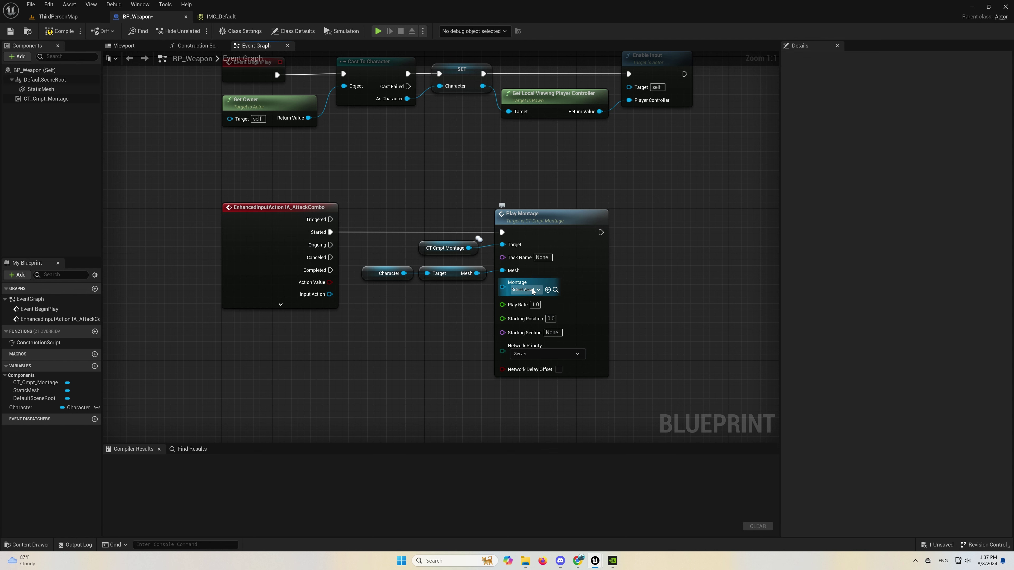
left_click(58, 16)
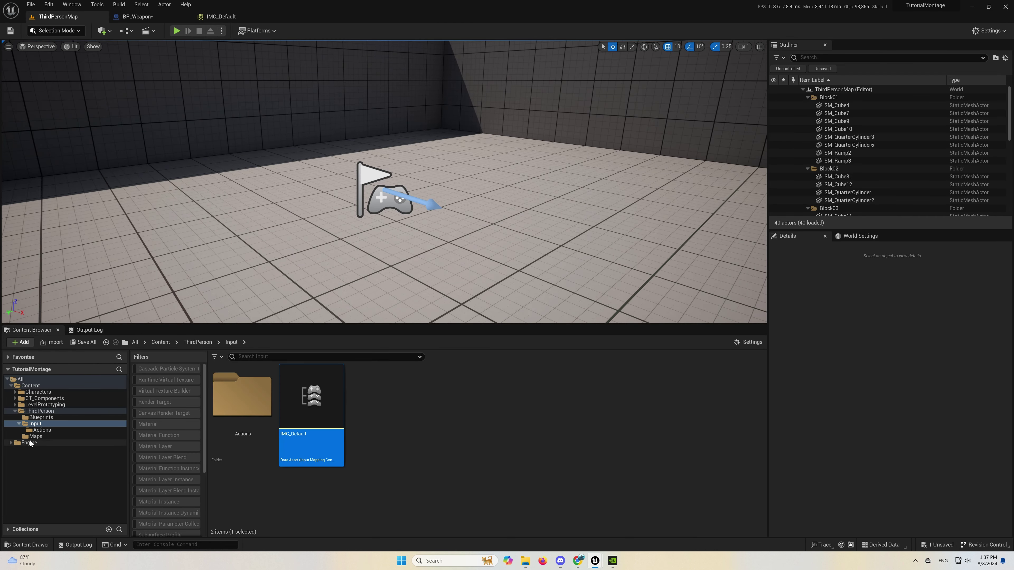
Open Greystone_Attack_Montage from CT_Components/Demos/Demo_MontageSystem/Animations and dock its editor.
left_click(41, 400)
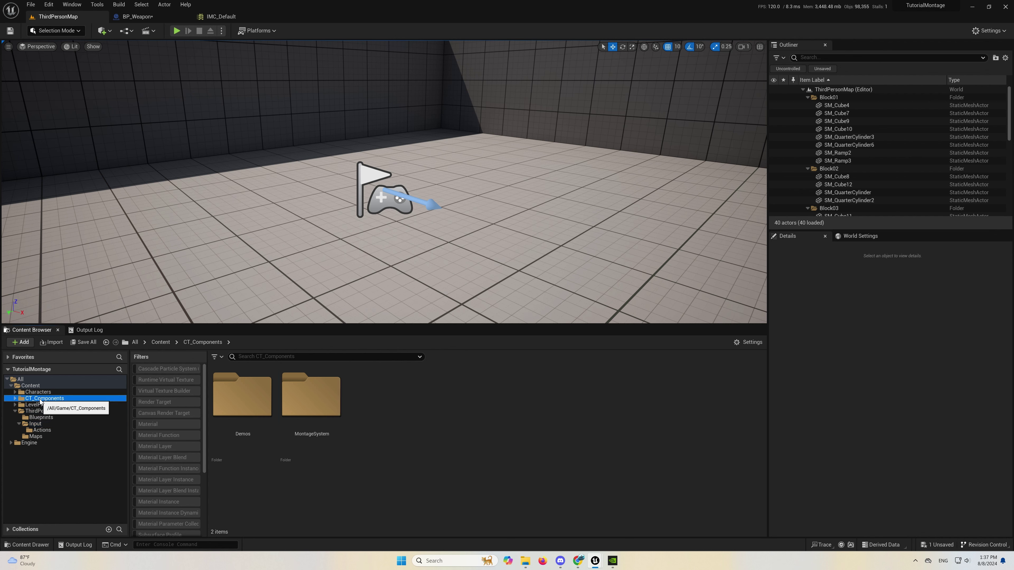
double_click(241, 397)
double_click(240, 399)
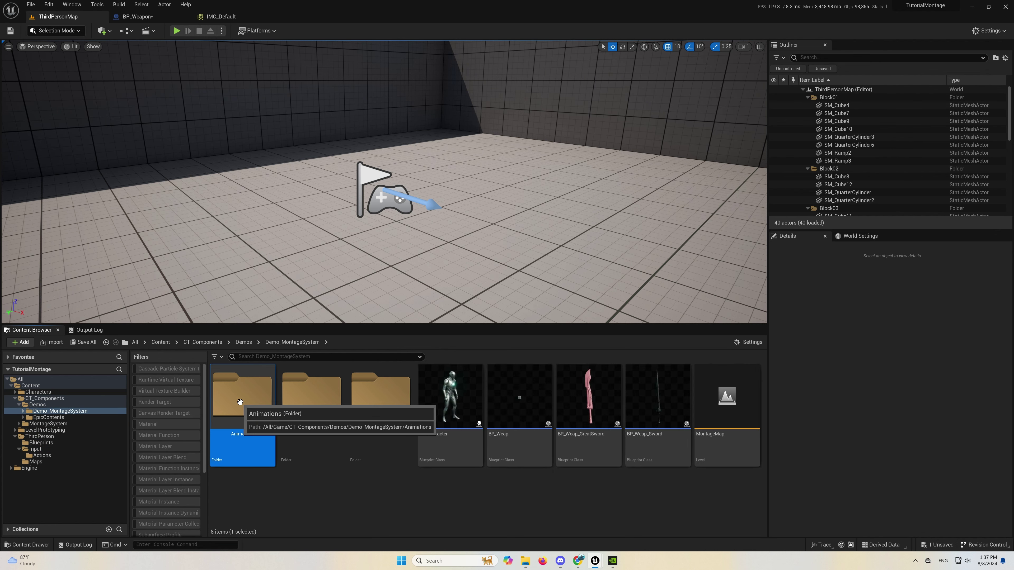
double_click(240, 401)
left_click(488, 437)
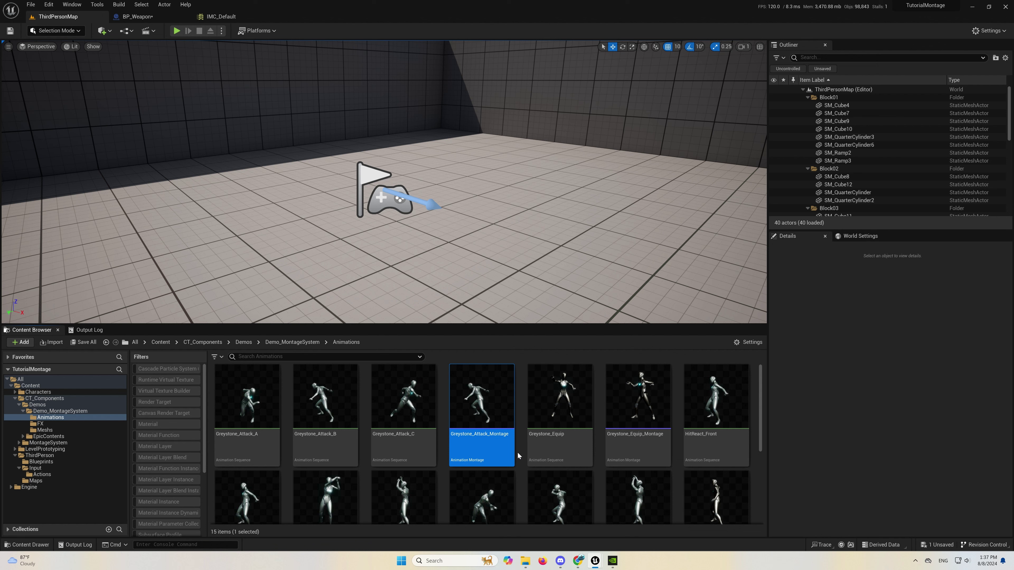
left_click(492, 439)
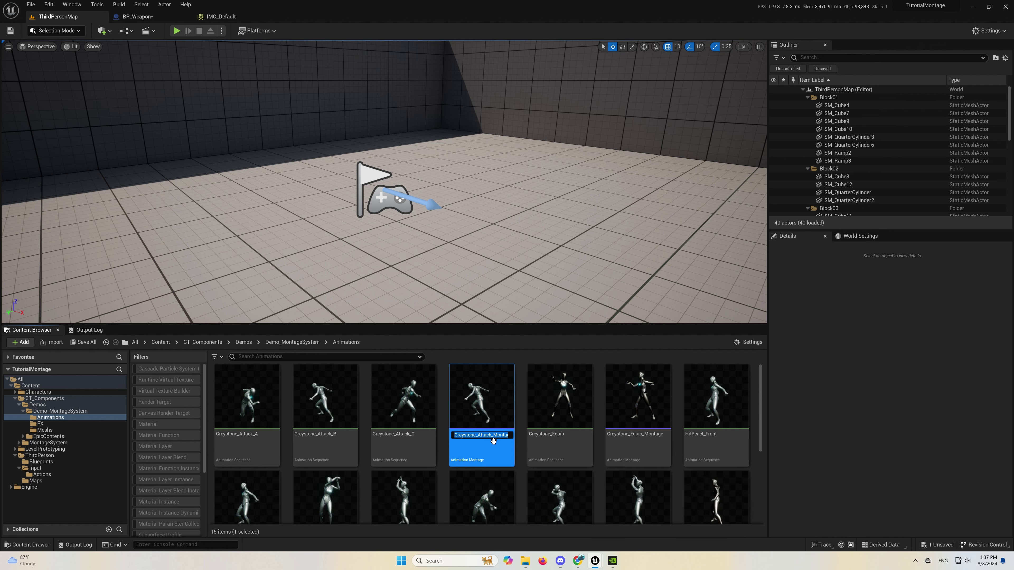
double_click(488, 420)
left_click_drag(639, 211, 283, 19)
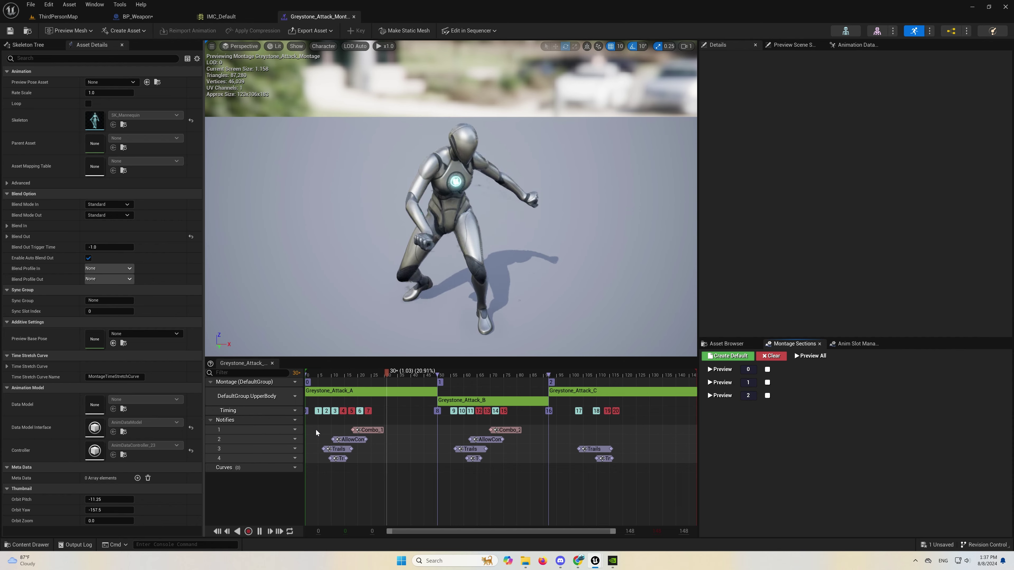
Select all notifies on the montage timeline and delete them.
left_click_drag(316, 428, 661, 498)
key("Delete")
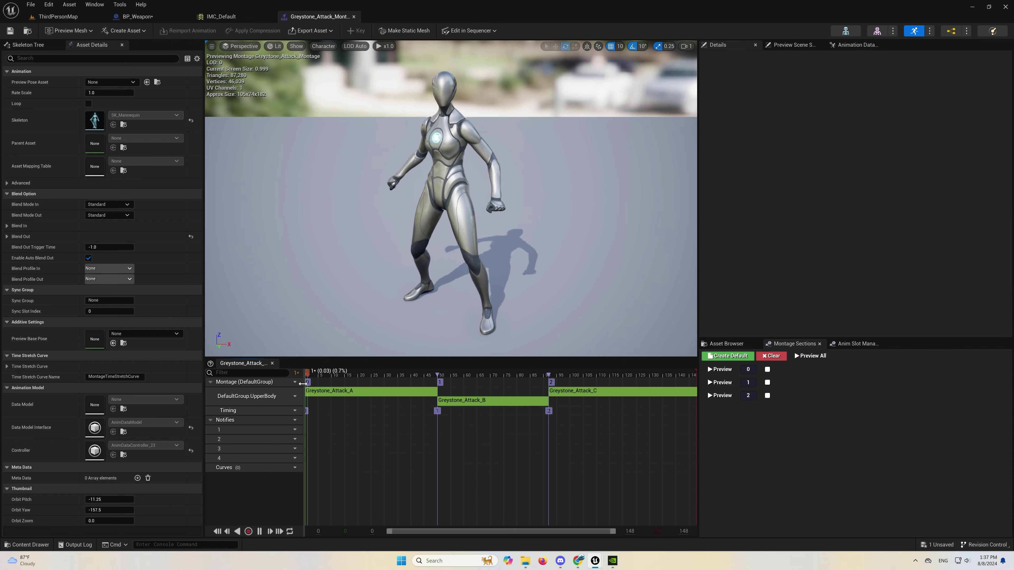
left_click(155, 20)
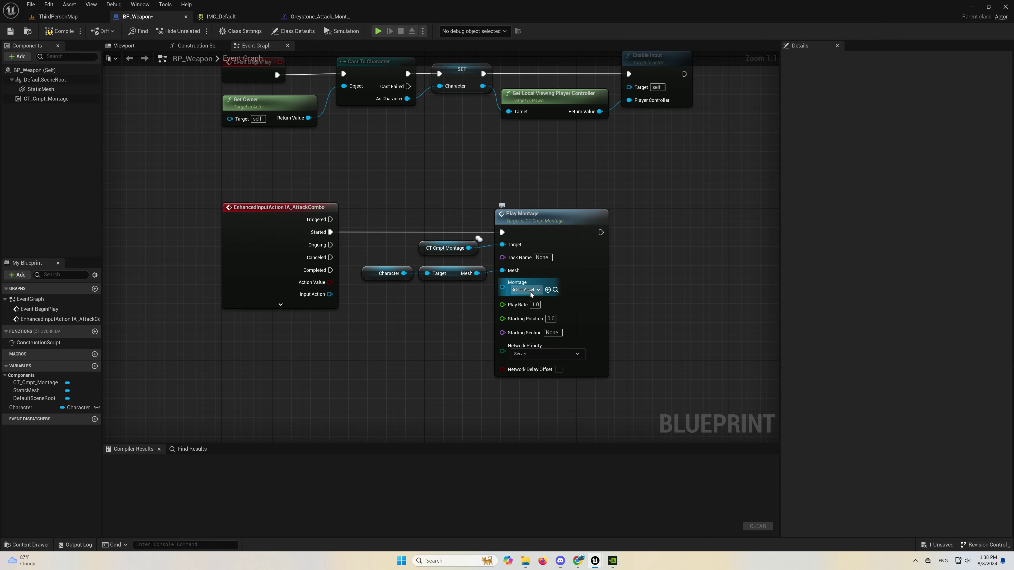
Set Play Montage's Montage pin to Greystone_Attack_Montage.
left_click(525, 289)
key("ctrl+v")
left_click(571, 345)
left_click_drag(380, 210, 565, 346)
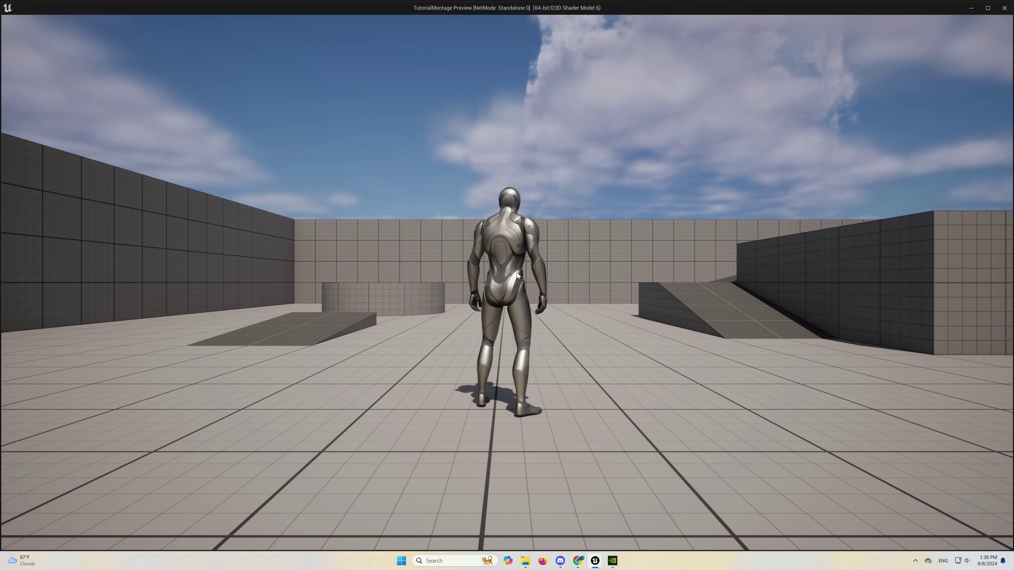
Trigger a sword-swing attack in the running game, then stop the play session.
left_click(517, 273)
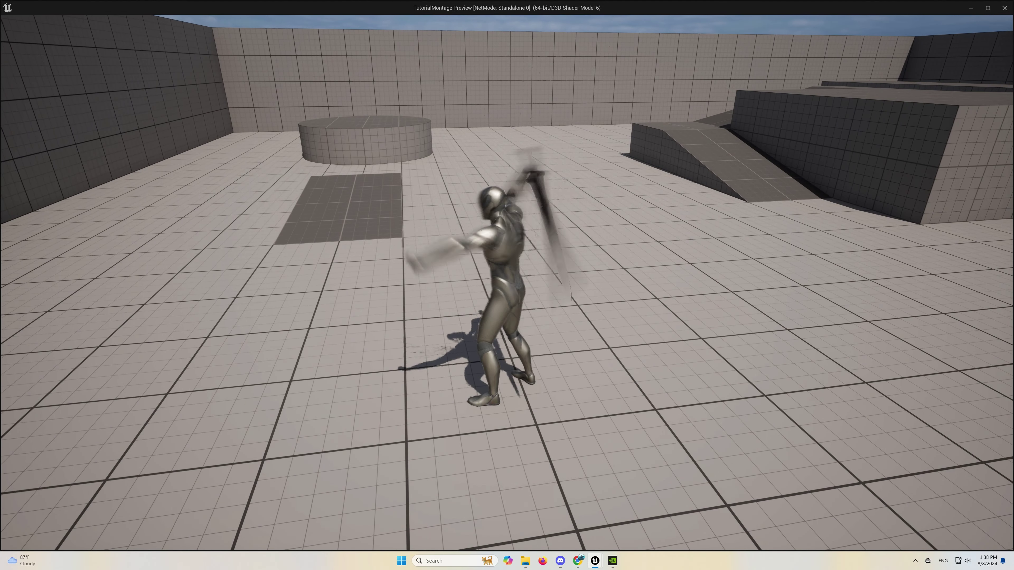
key("Escape")
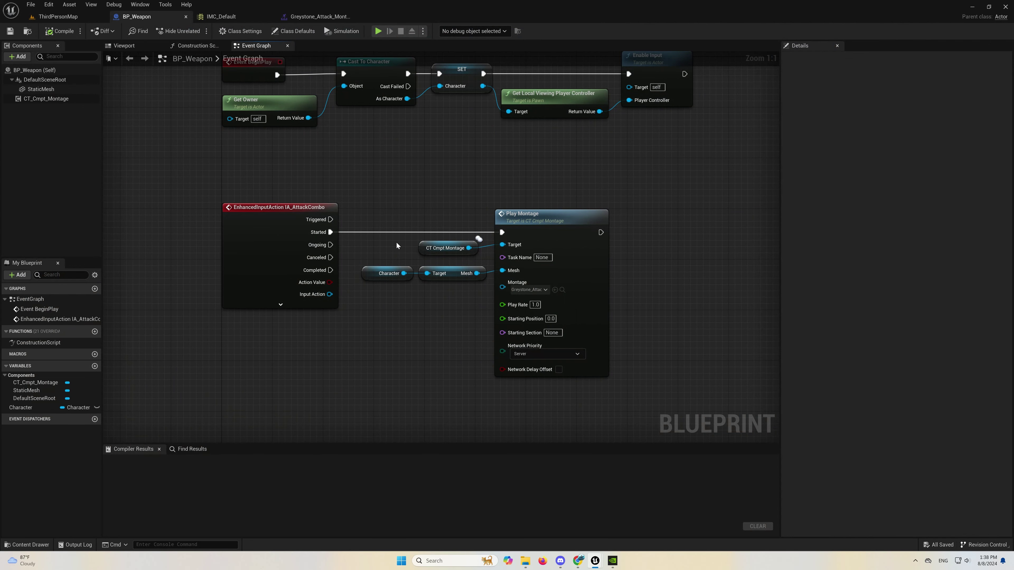
In Greystone_Attack_Montage, add a montage notify named Combo_1 at frame 25 on track 1.
left_click_drag(380, 183, 680, 406)
left_click(433, 332)
left_click(319, 16)
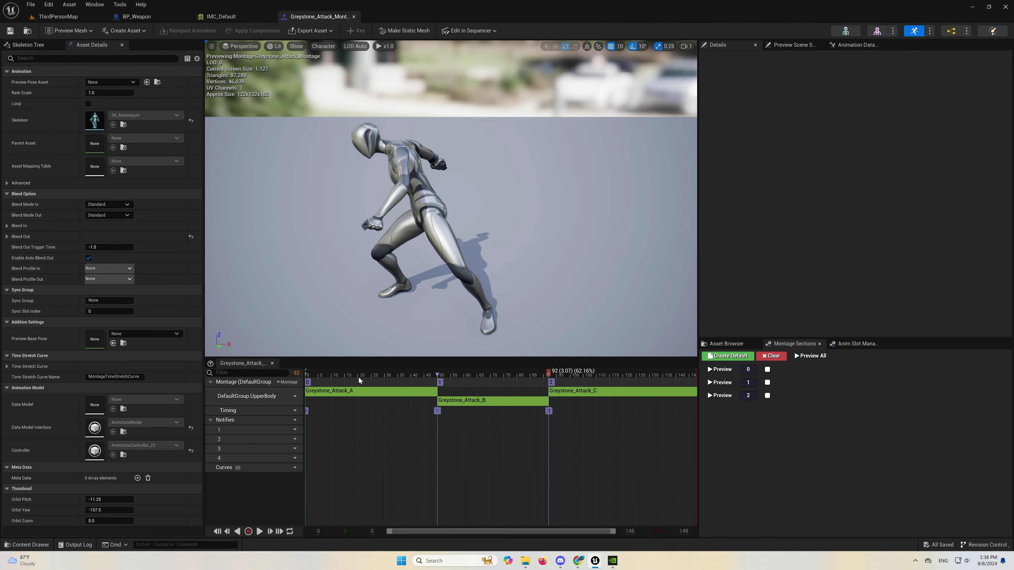
left_click(351, 374)
mouse_move(338, 373)
left_mouse_down()
mouse_move(319, 379)
mouse_move(372, 387)
left_mouse_up()
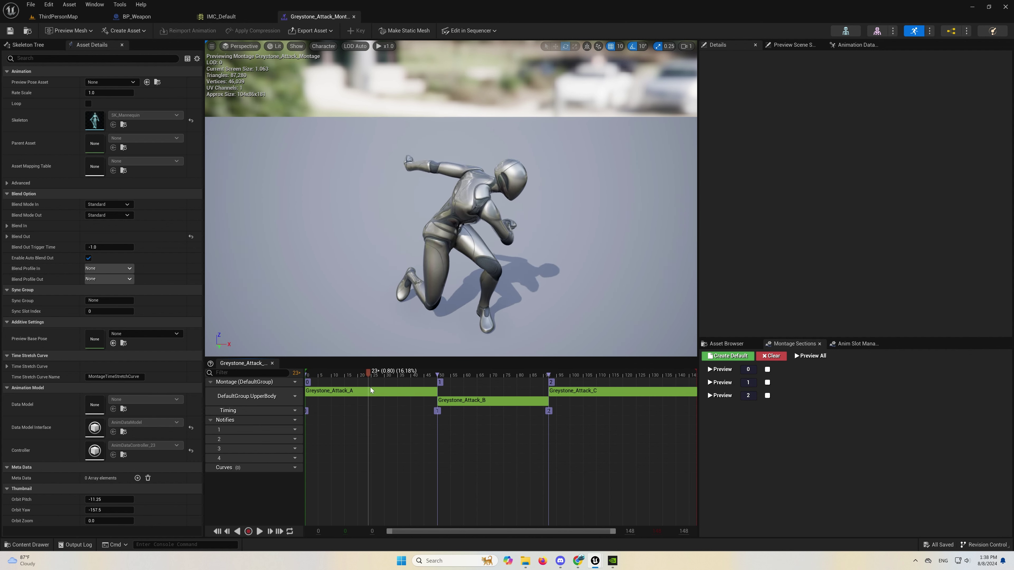
right_click(371, 429)
mouse_move(402, 445)
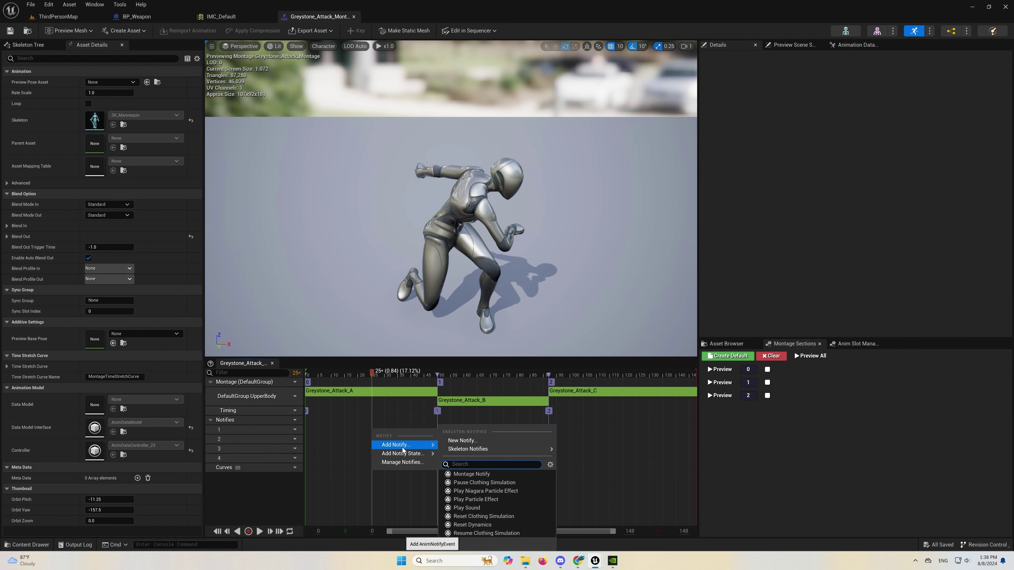
left_click(481, 475)
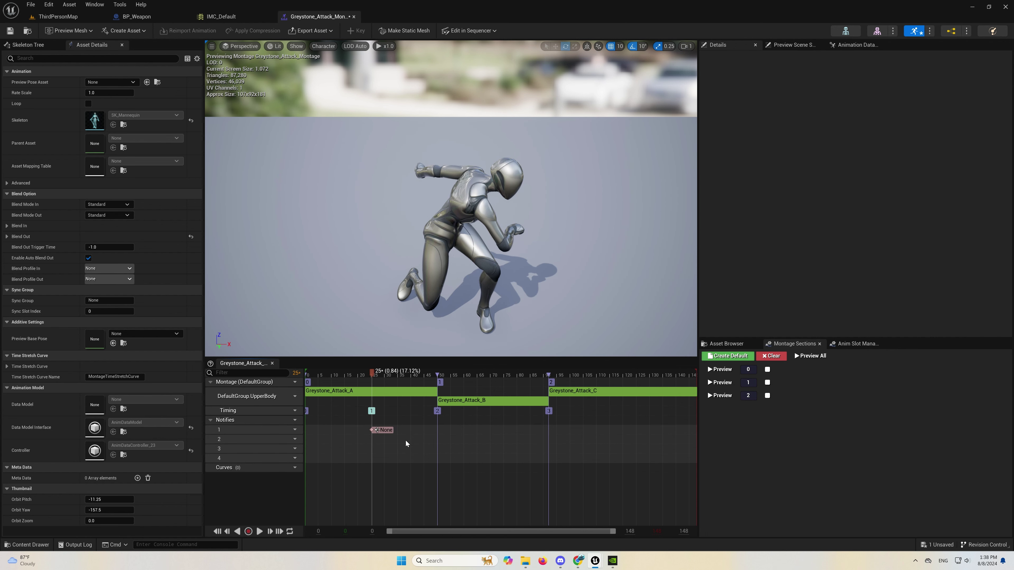
left_click(381, 430)
left_click(850, 91)
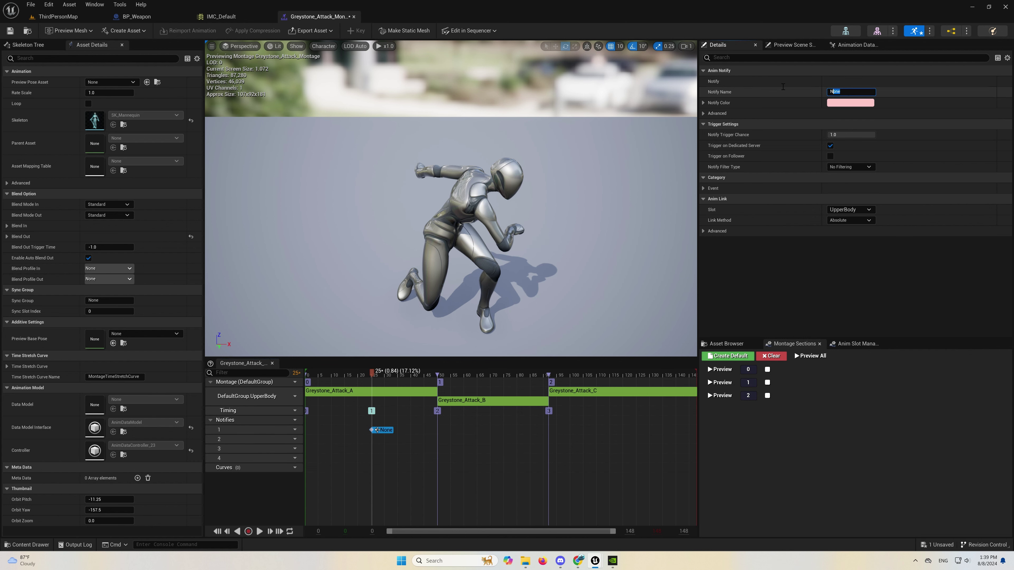
type("Combo")
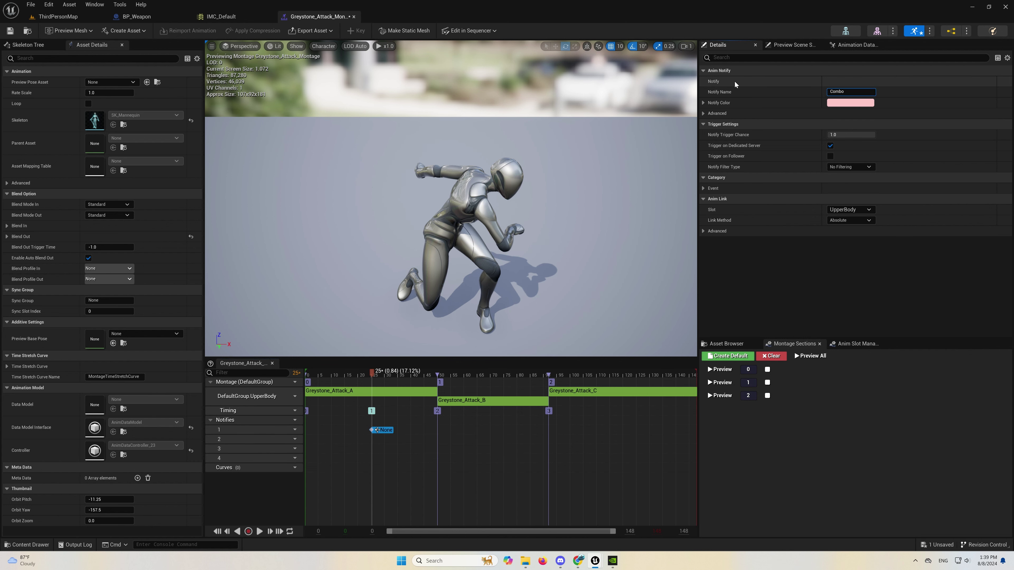
type("_1")
key("Return")
Add a second montage notify named Combo_2 at frame 77 and save the montage.
left_click_drag(460, 370, 510, 384)
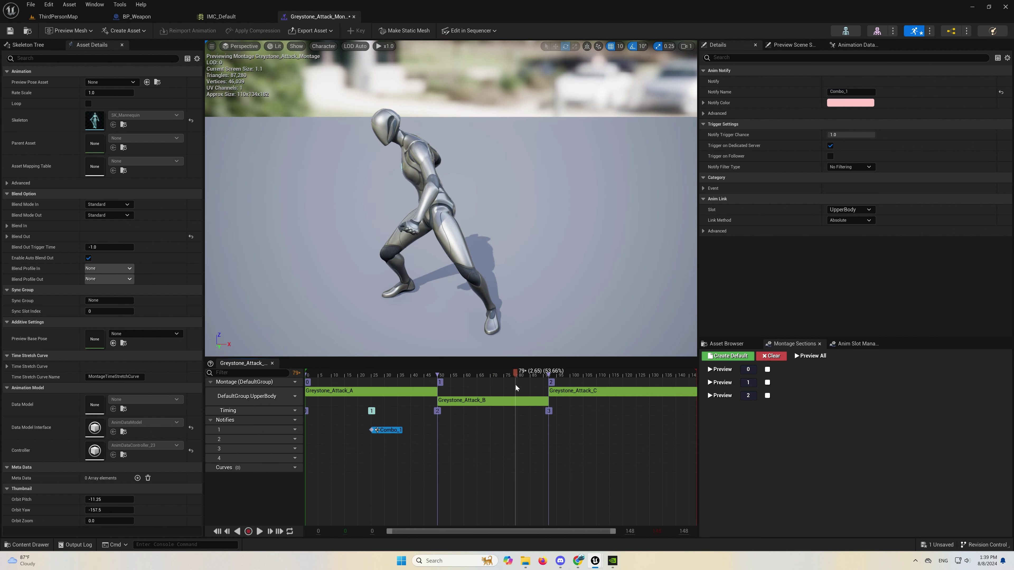
right_click(507, 430)
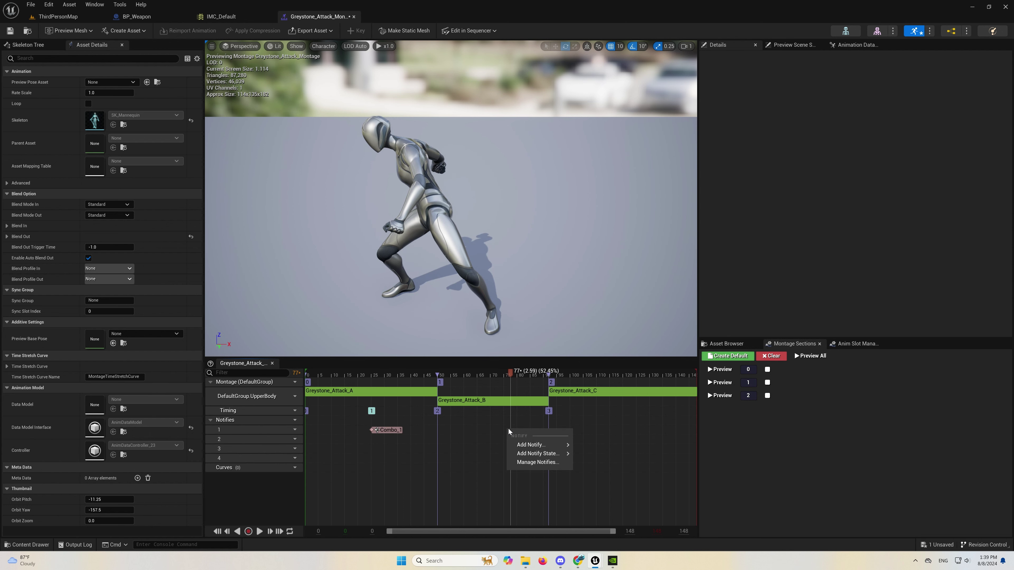
mouse_move(541, 446)
left_click(607, 474)
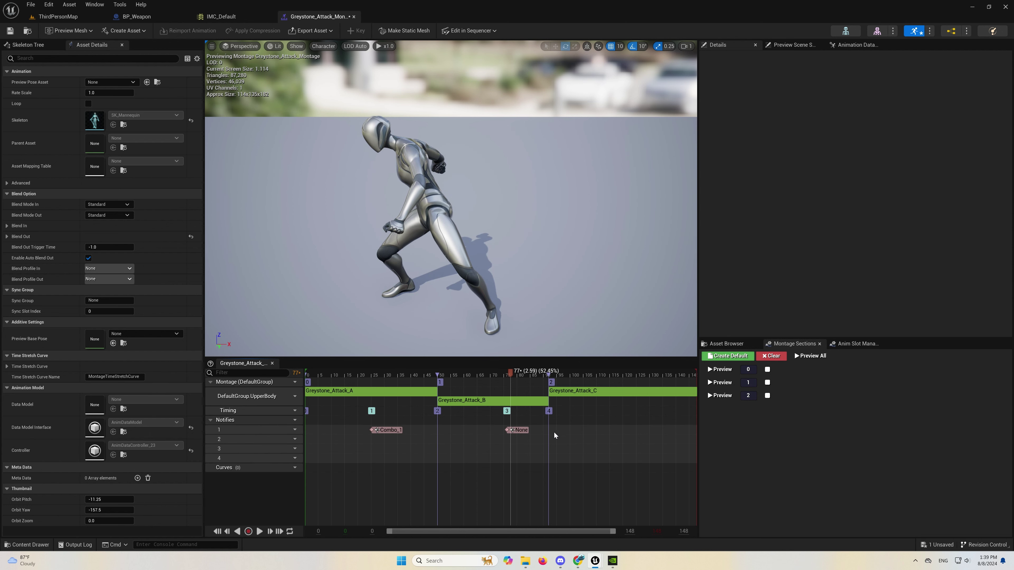
left_click(525, 430)
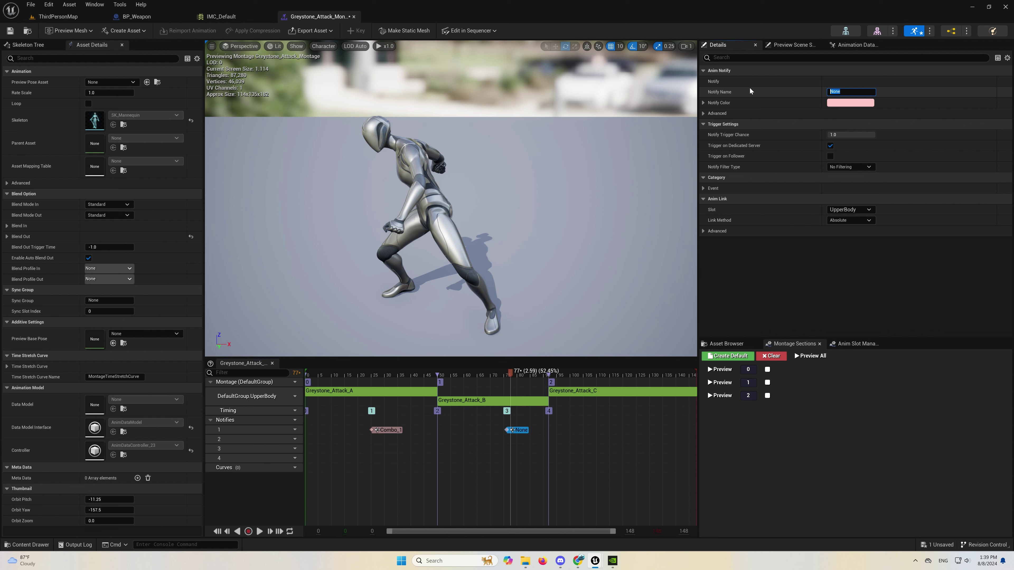
type("Combo_2")
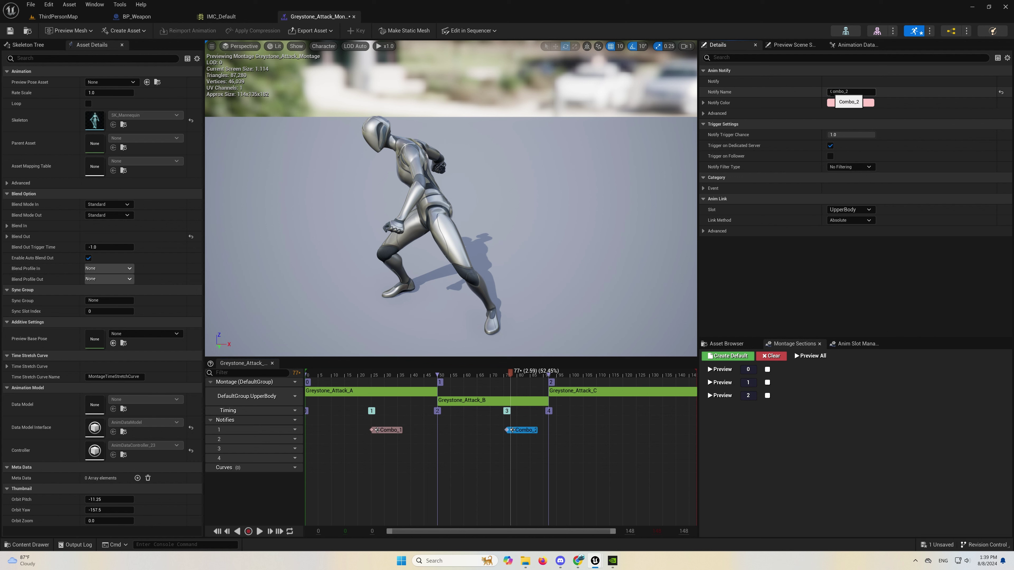
left_click(525, 451)
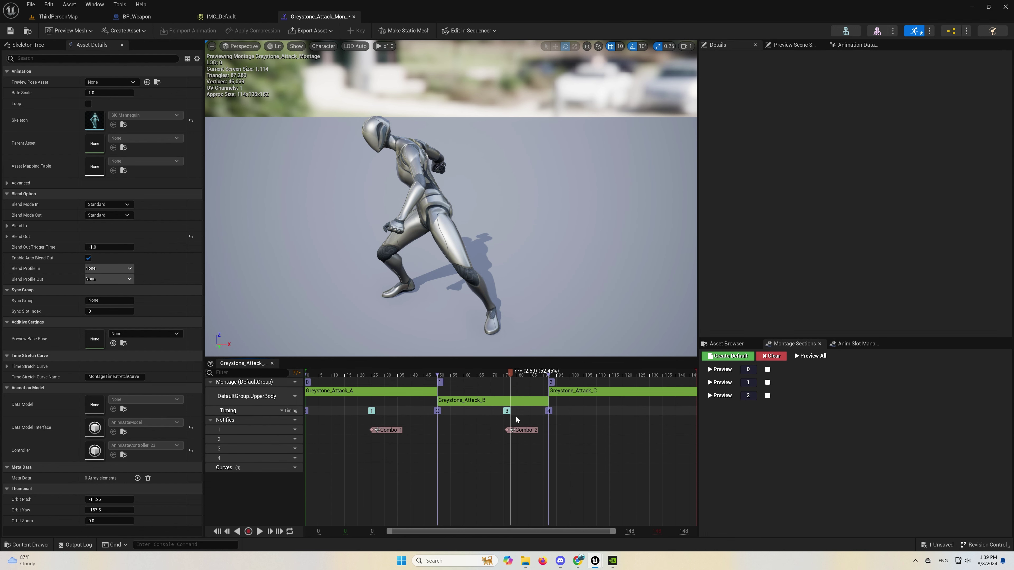
left_click(474, 454)
key("ctrl+s")
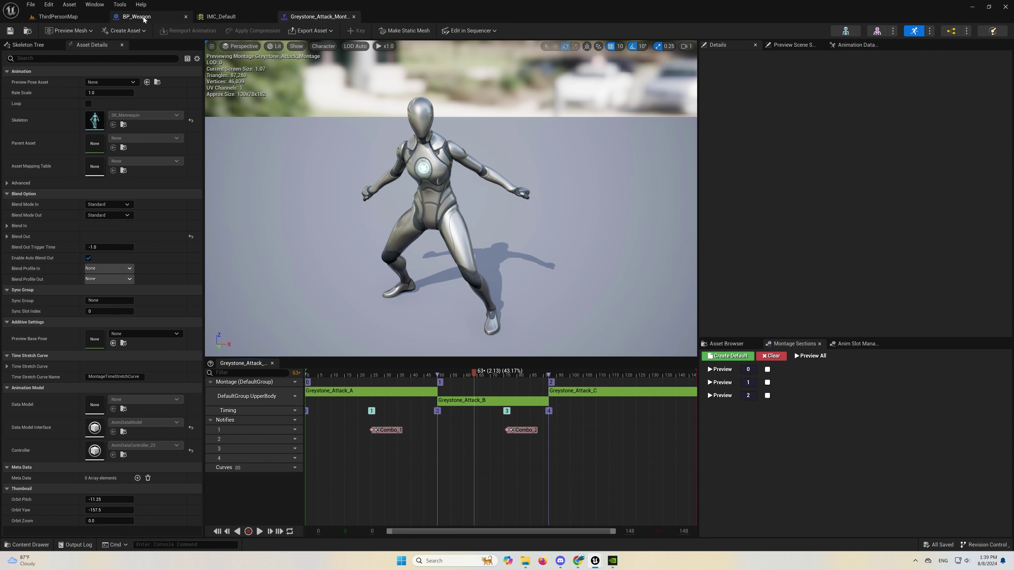
Go back to BP_Weapon and select CT_Cmpt_Montage to list its montage events.
left_click(144, 18)
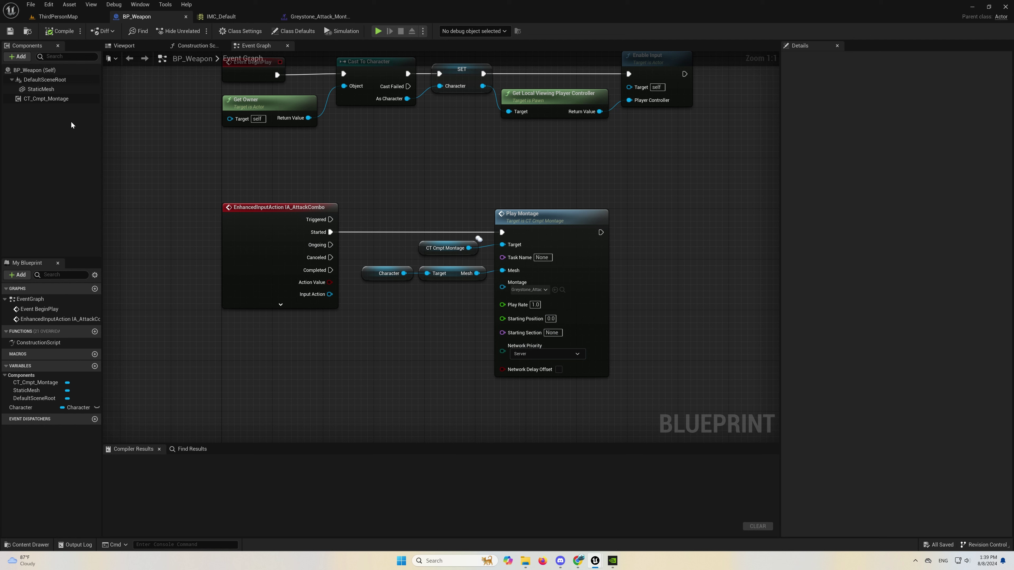
left_click(34, 99)
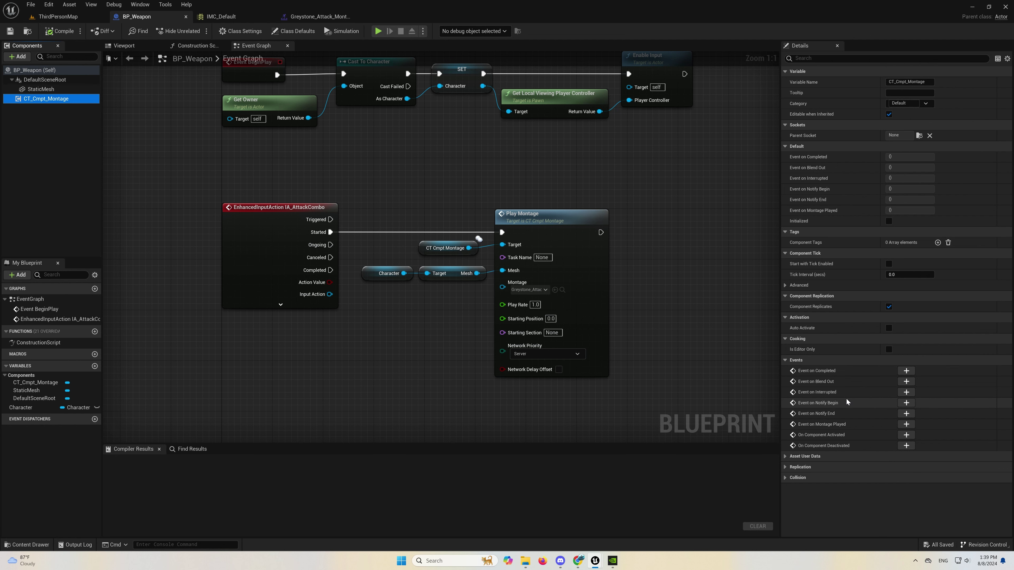
Add CT_Cmpt_Montage On Notify Begin, Completed, Blend Out and Interrupted events, stacked in one column.
left_click(905, 404)
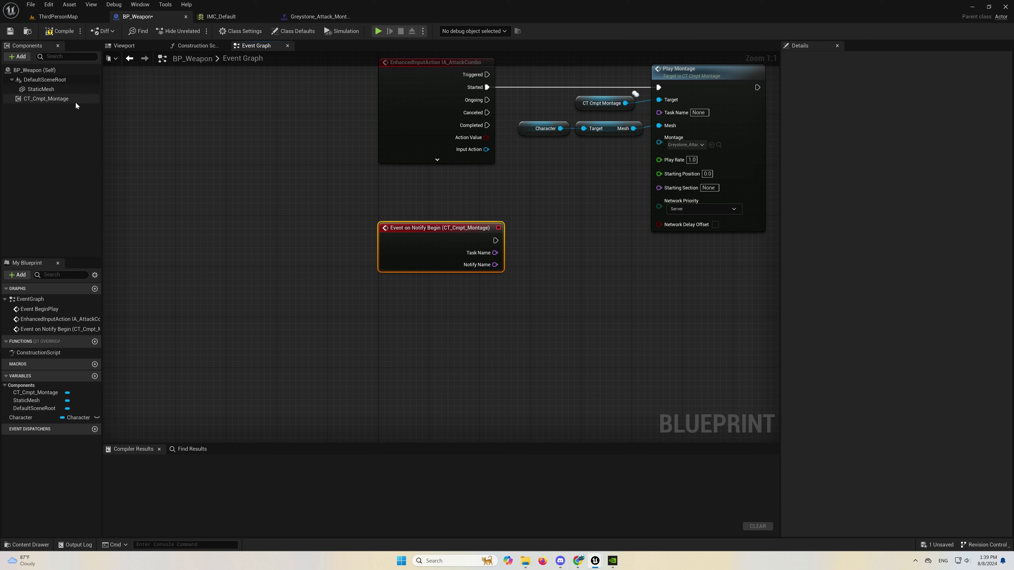
left_click(52, 98)
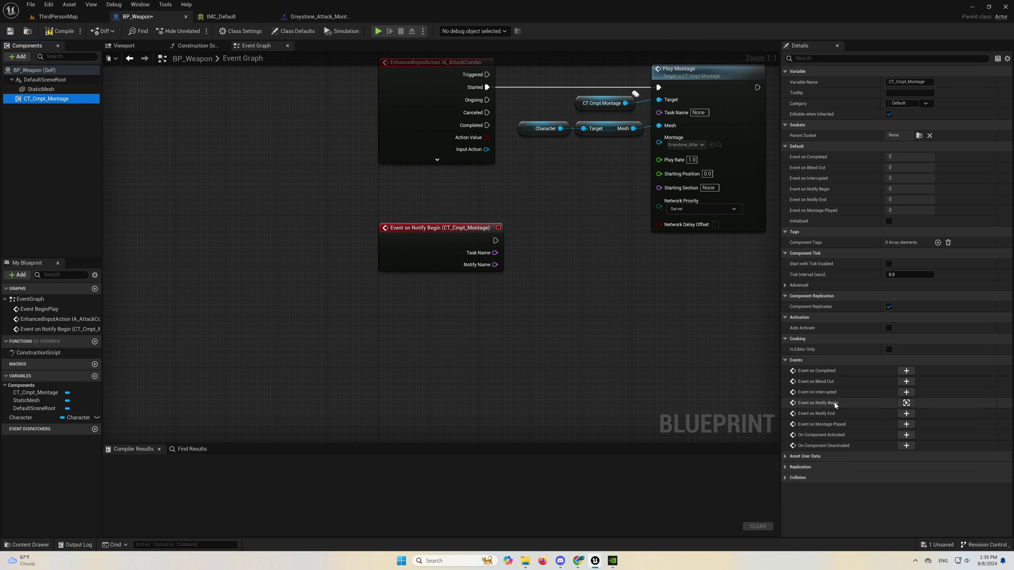
left_click(906, 371)
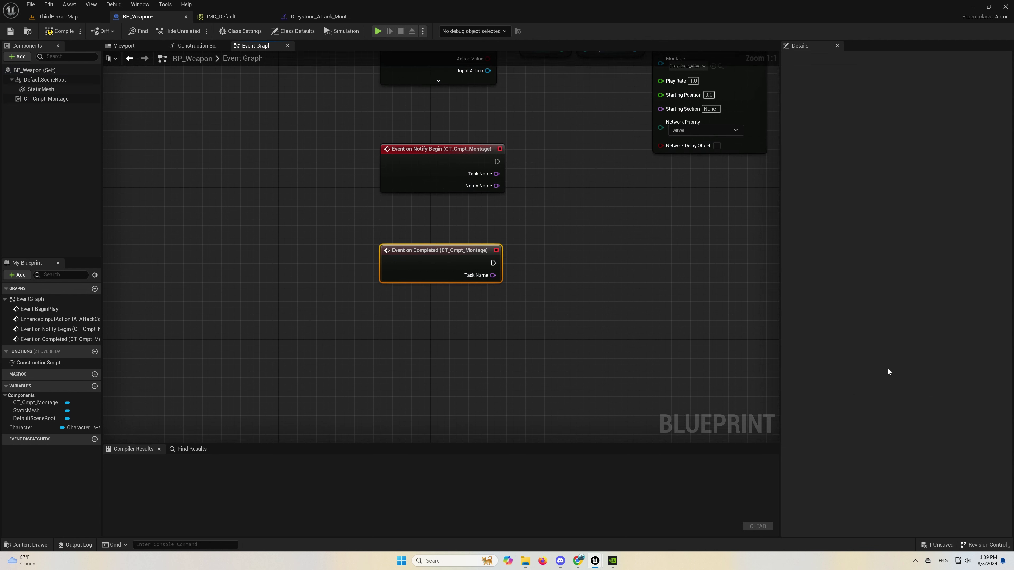
left_click(46, 99)
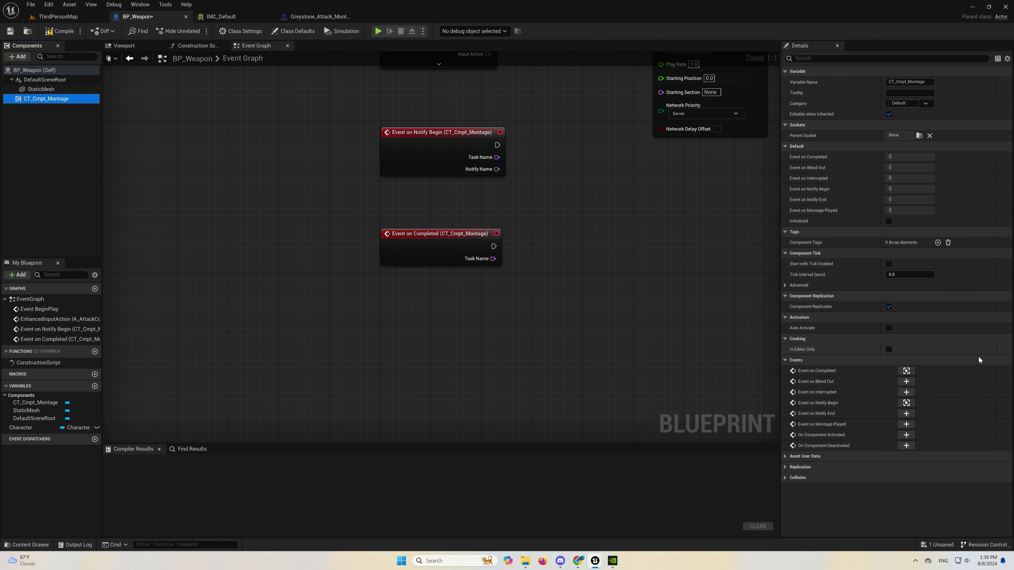
left_click(905, 382)
left_click(65, 99)
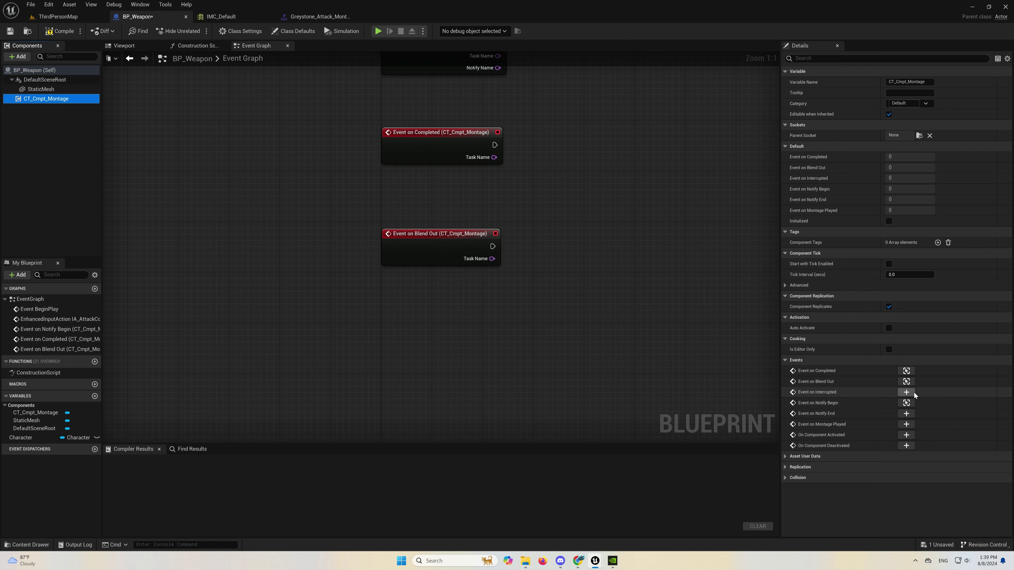
left_click(905, 393)
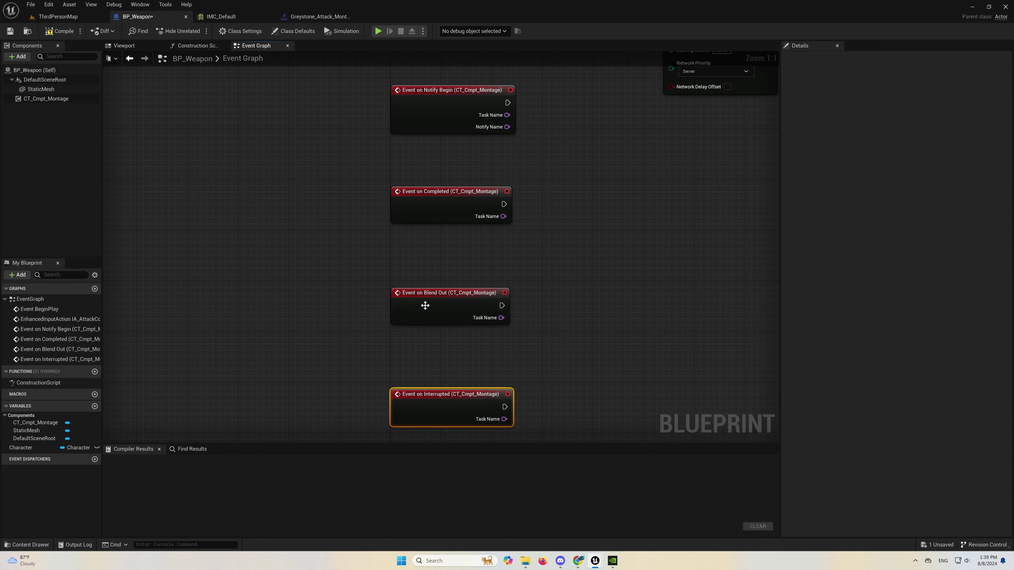
left_click_drag(425, 305, 426, 249)
left_click_drag(456, 412, 455, 299)
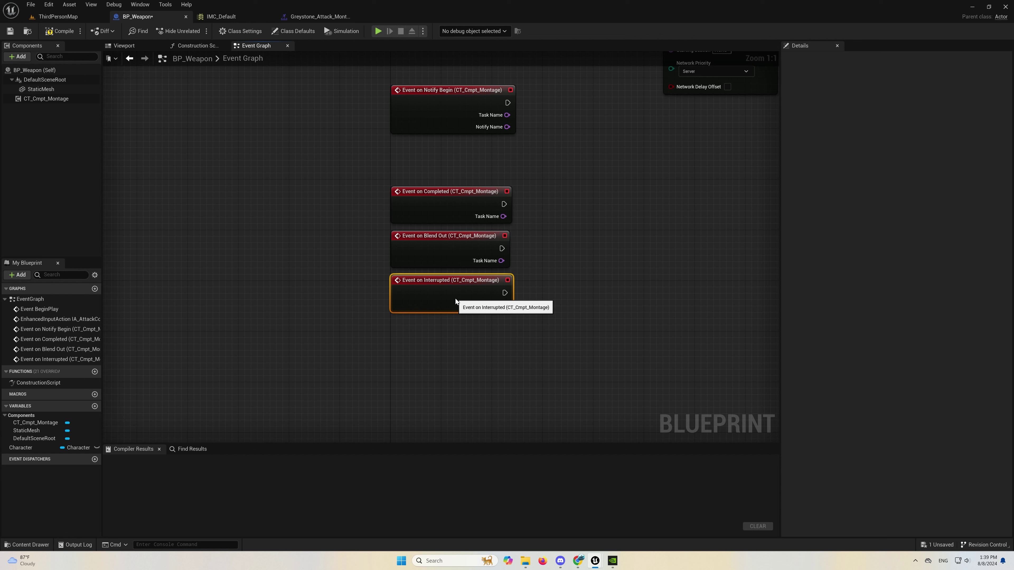
Create an Attacking Boolean and wire Blend Out and Interrupted into a SET Attacking (false) node.
left_click(95, 406)
type("Attacking")
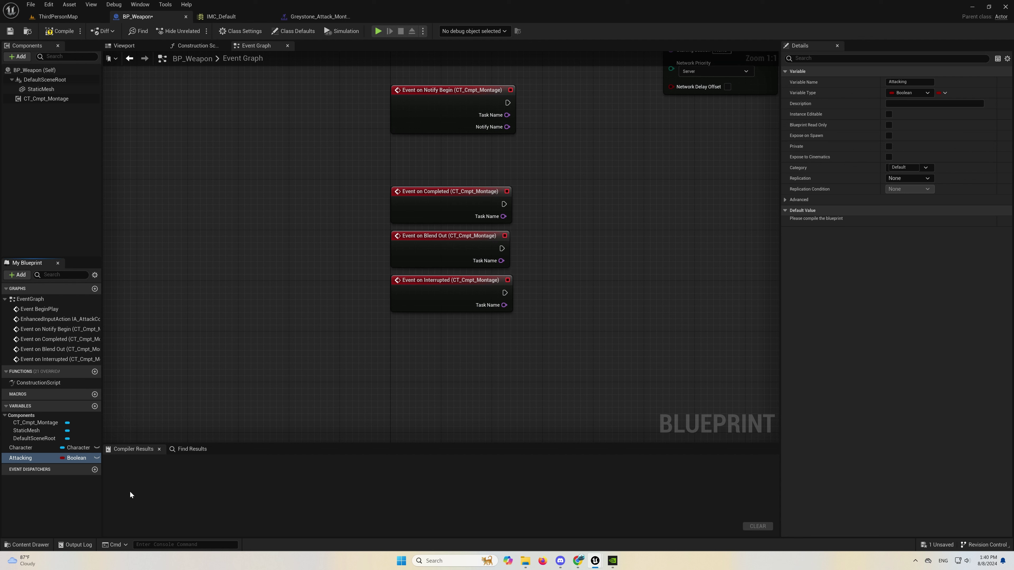
left_click_drag(71, 458, 339, 349)
left_click_drag(558, 209, 559, 211)
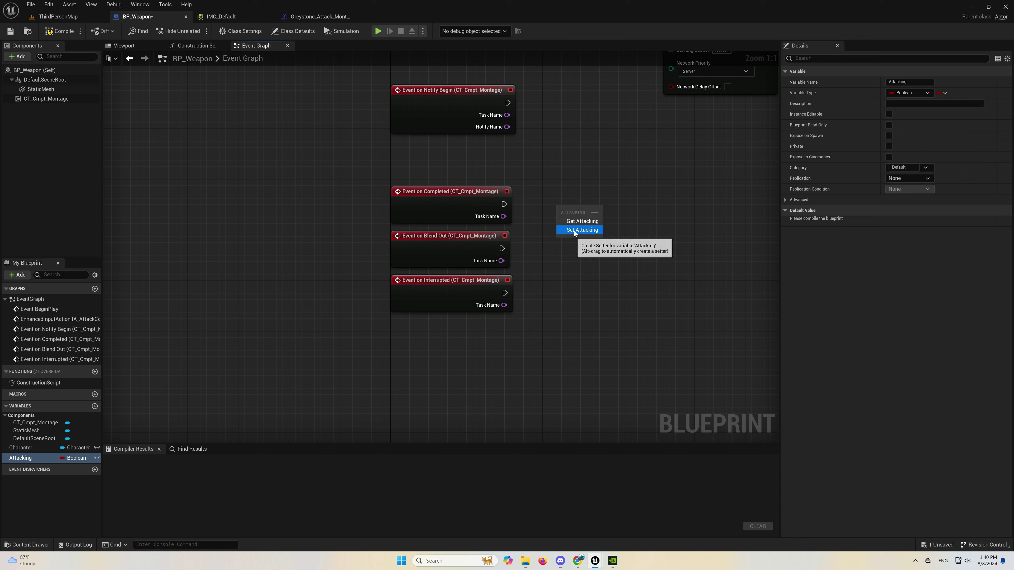
left_click(577, 228)
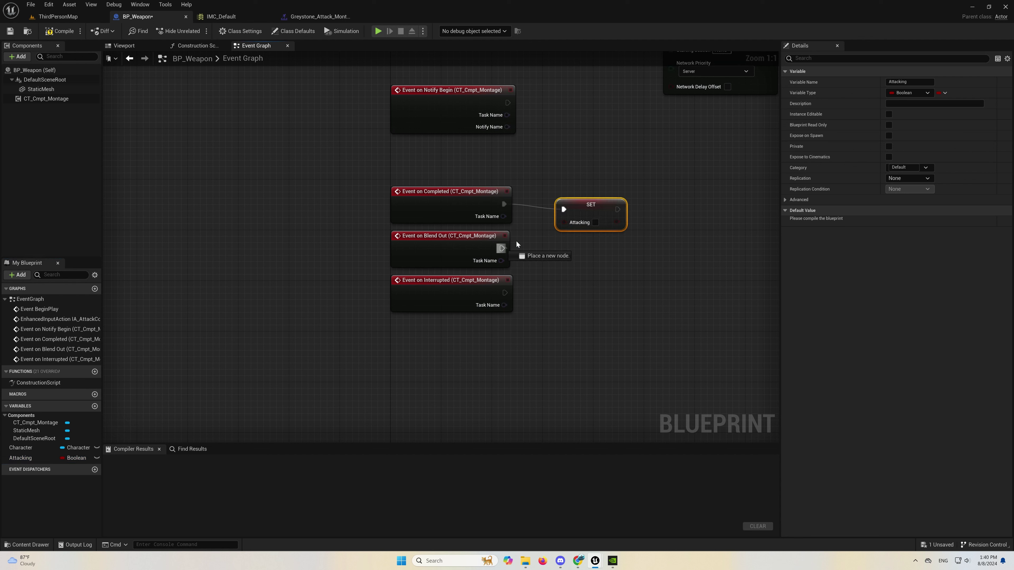
left_click_drag(502, 249, 563, 209)
left_click_drag(505, 293, 564, 210)
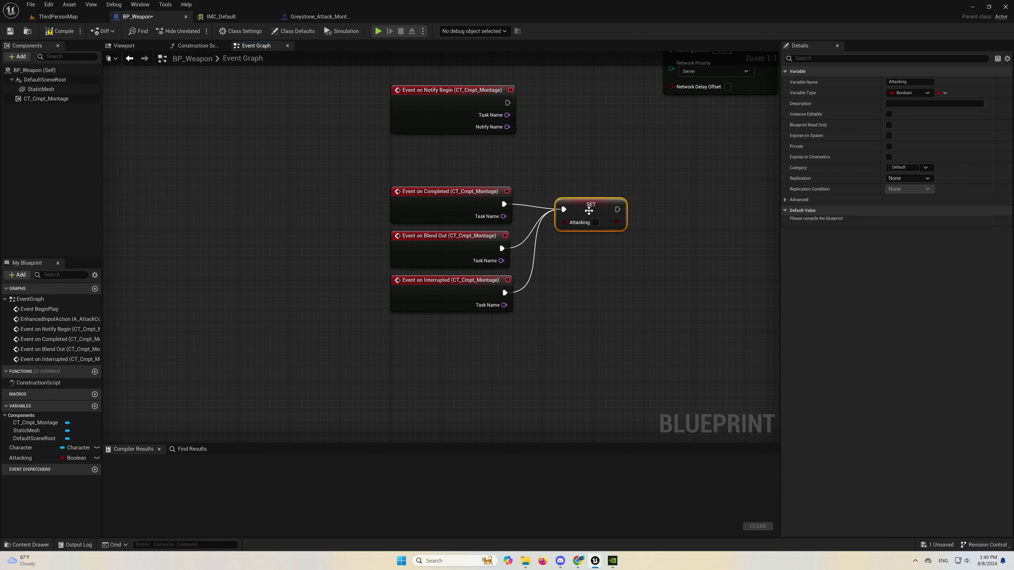
Paste a copy of SET Attacking after Play Montage and tick it to set Attacking true.
right_click_drag(585, 249, 480, 320)
left_click_drag(455, 285, 516, 358)
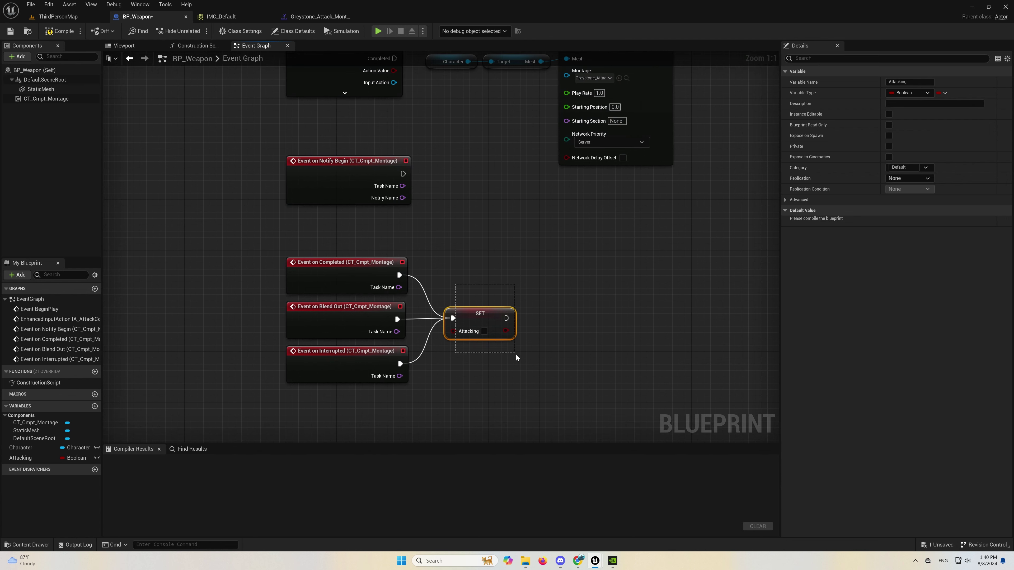
right_click_drag(507, 248, 559, 249)
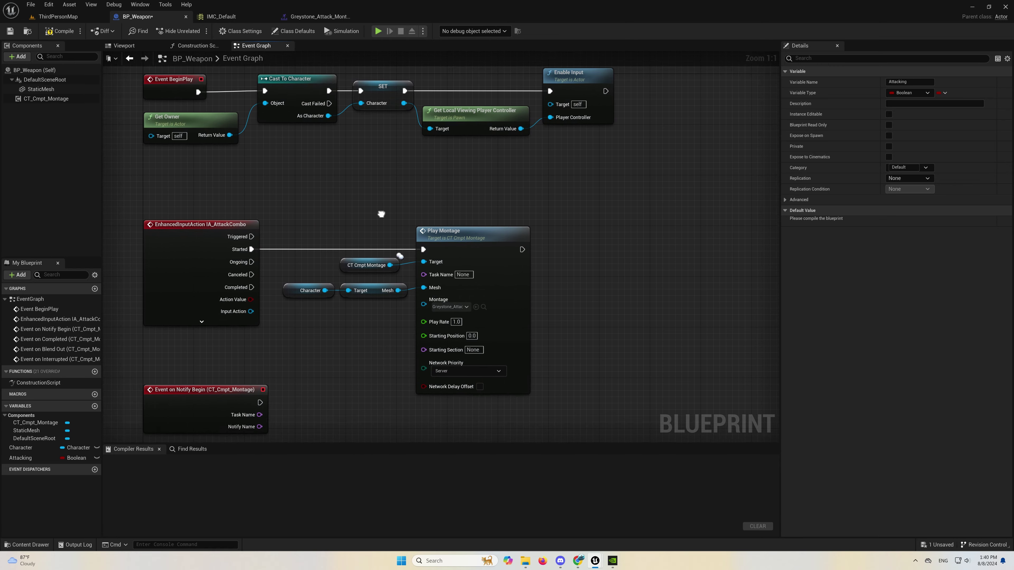
left_click(559, 249)
key("ctrl+v")
left_click_drag(516, 236, 558, 237)
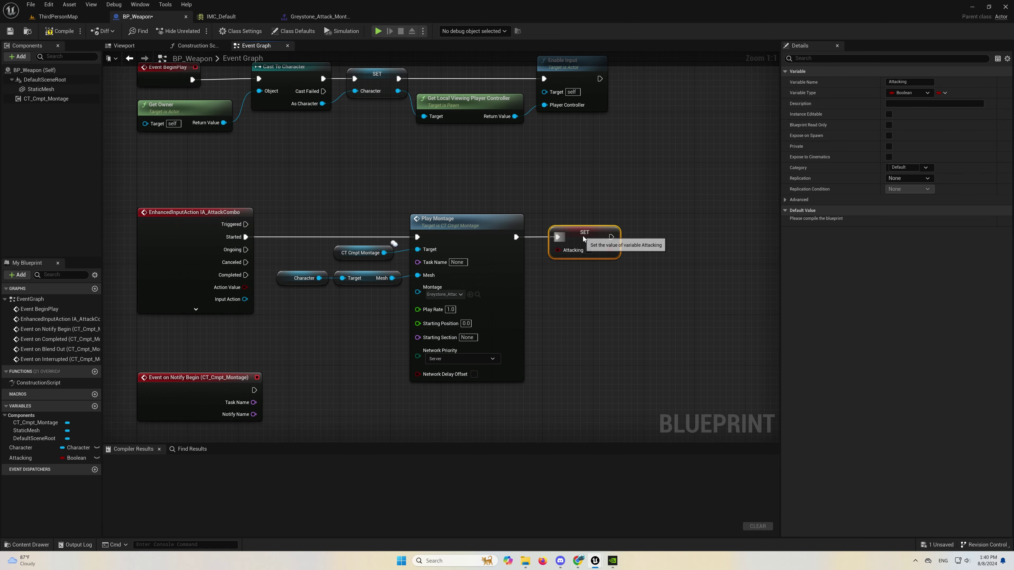
left_click(586, 260)
left_click(588, 250)
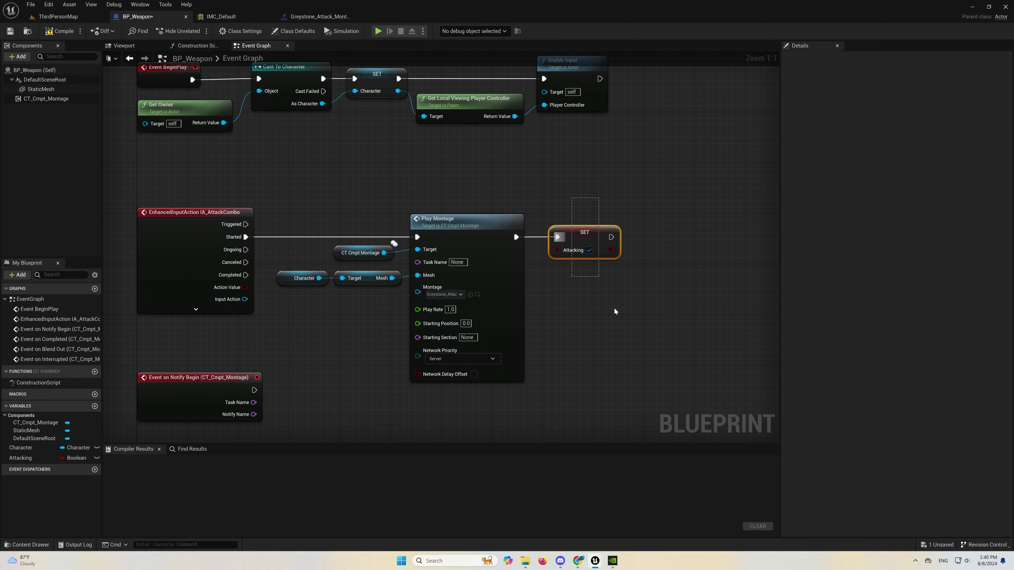
left_click(614, 310)
mouse_move(513, 230)
right_mouse_down()
mouse_move(466, 251)
mouse_move(464, 301)
right_mouse_up()
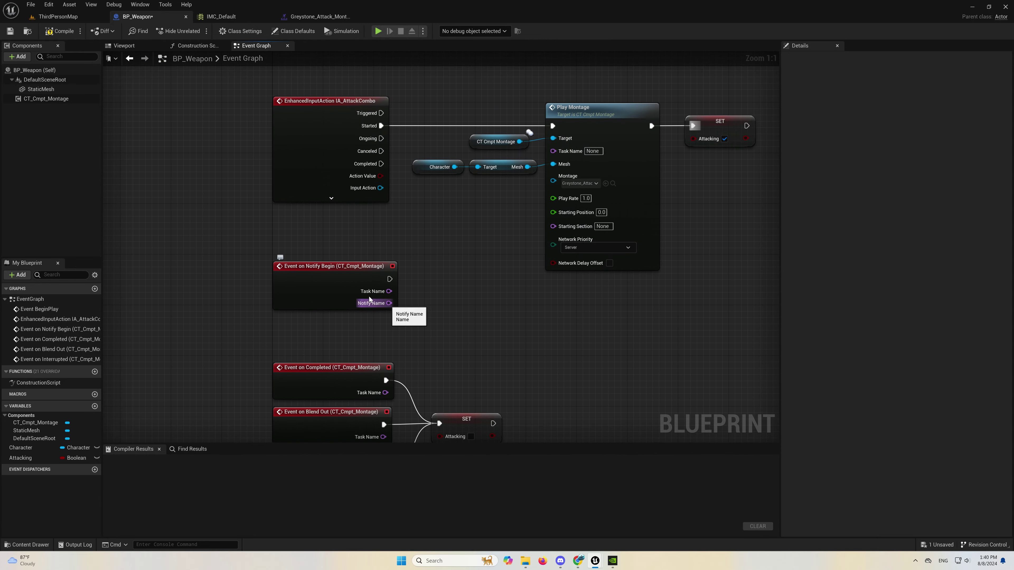
Add a Notify Starts with? node on CT_Cmpt_Montage, fed by Notify Name, with prefix Combo_.
left_click(44, 99)
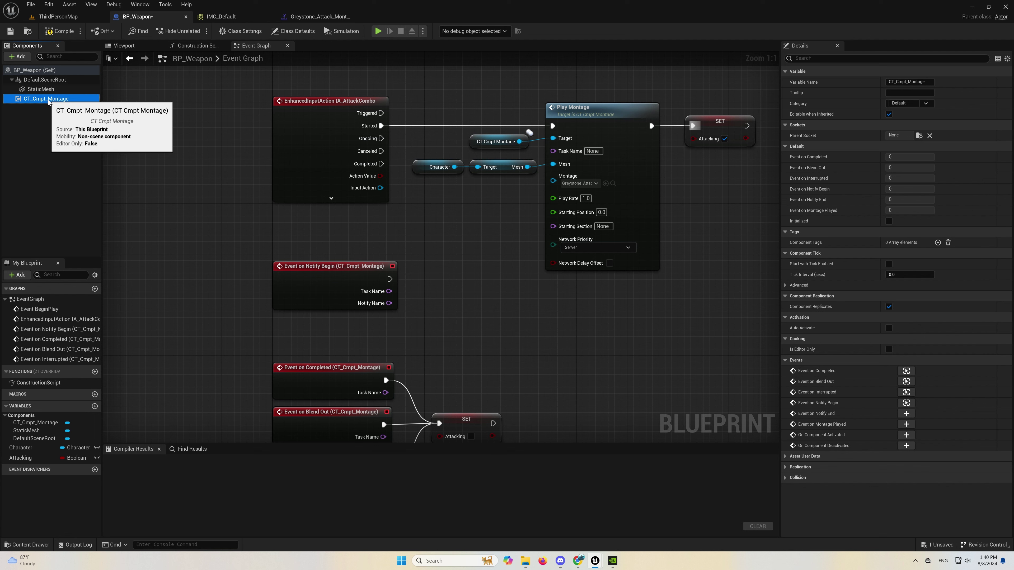
mouse_move(48, 100)
left_mouse_down()
mouse_move(385, 325)
mouse_move(468, 319)
left_mouse_up()
type("notify")
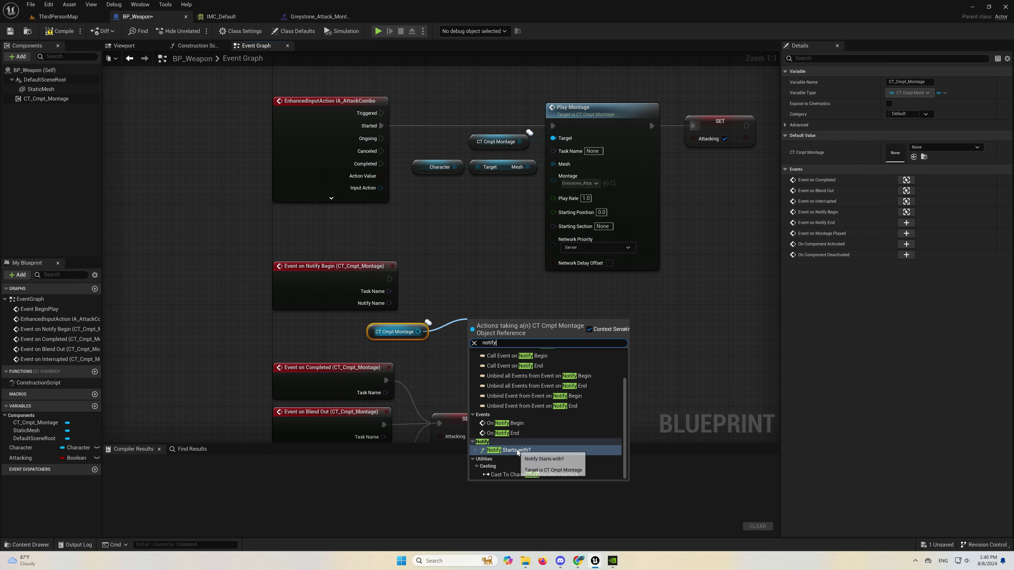
left_click(508, 450)
mouse_move(389, 303)
left_mouse_down()
mouse_move(481, 355)
mouse_move(464, 286)
left_mouse_up()
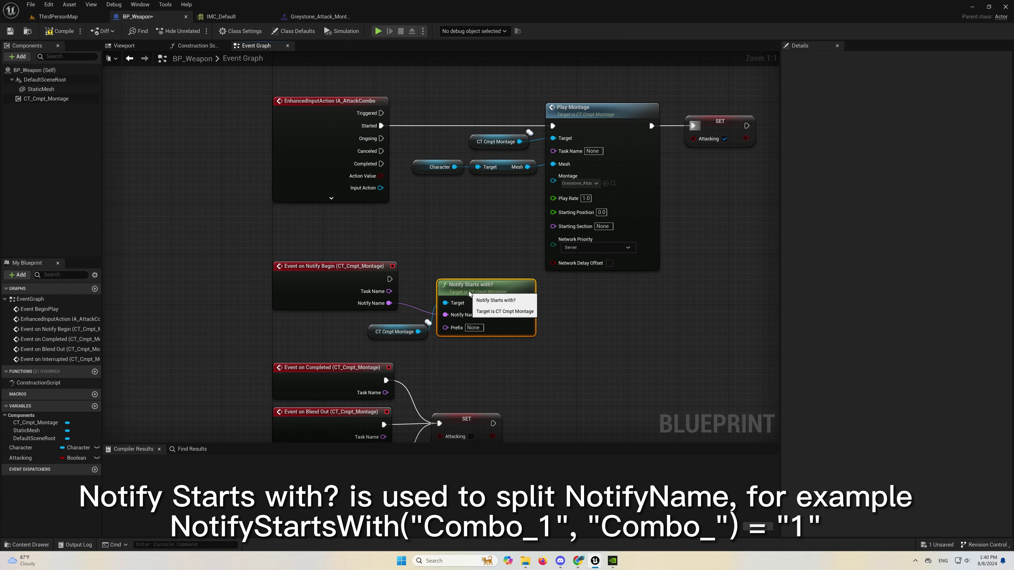
left_click(473, 327)
type("C")
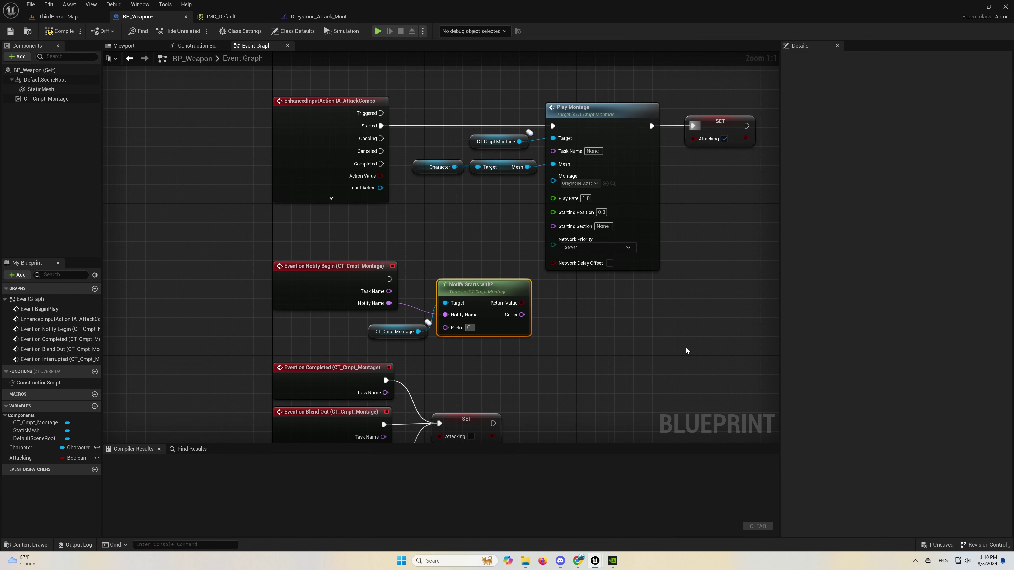
type("ombo_")
left_click(685, 347)
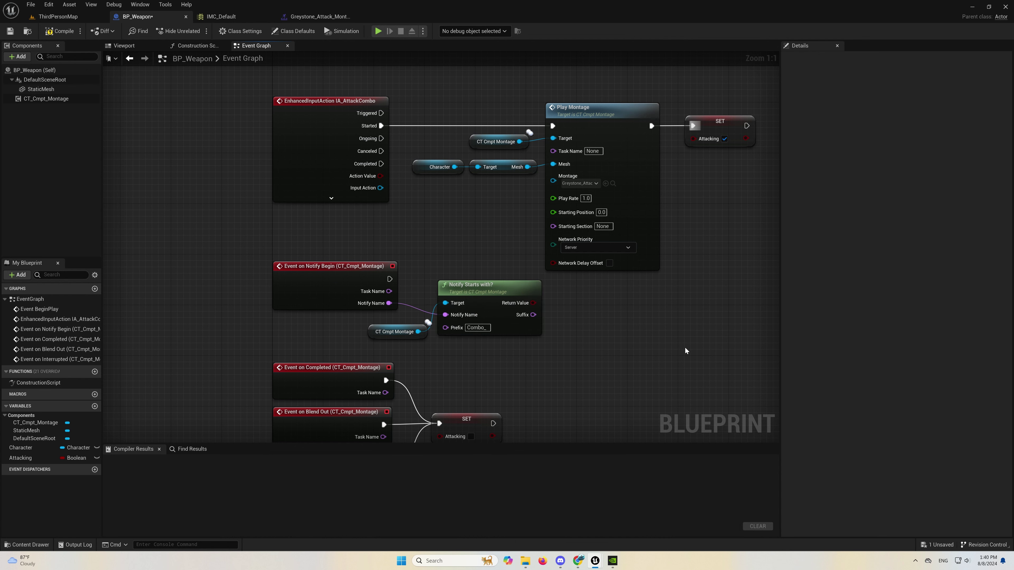
Rearrange the Notify Begin group and montage end-event nodes in the graph.
right_click_drag(499, 346, 474, 182)
left_click_drag(314, 187, 473, 319)
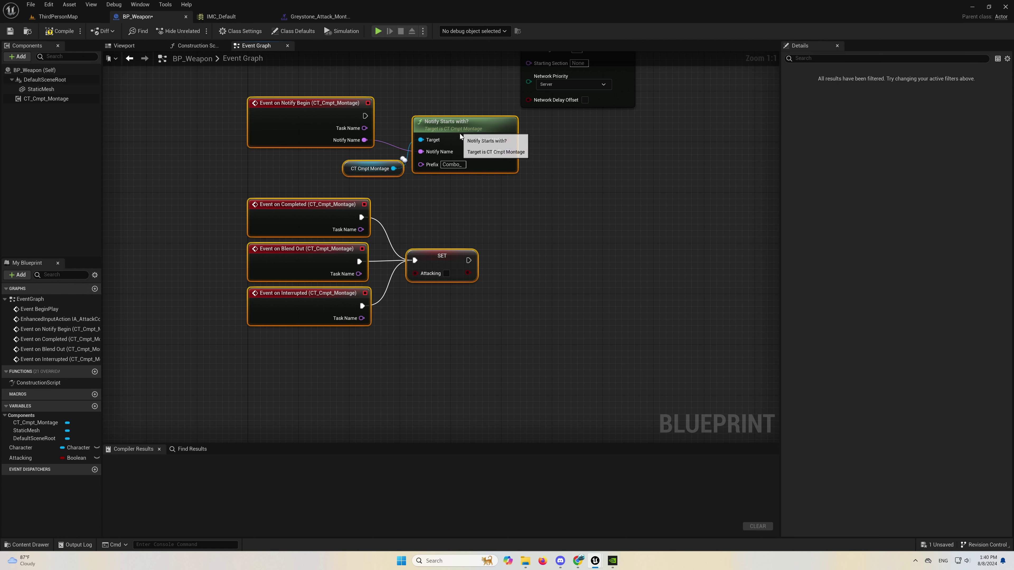
left_click_drag(459, 133, 461, 195)
left_click(402, 203)
left_click_drag(359, 196, 435, 227)
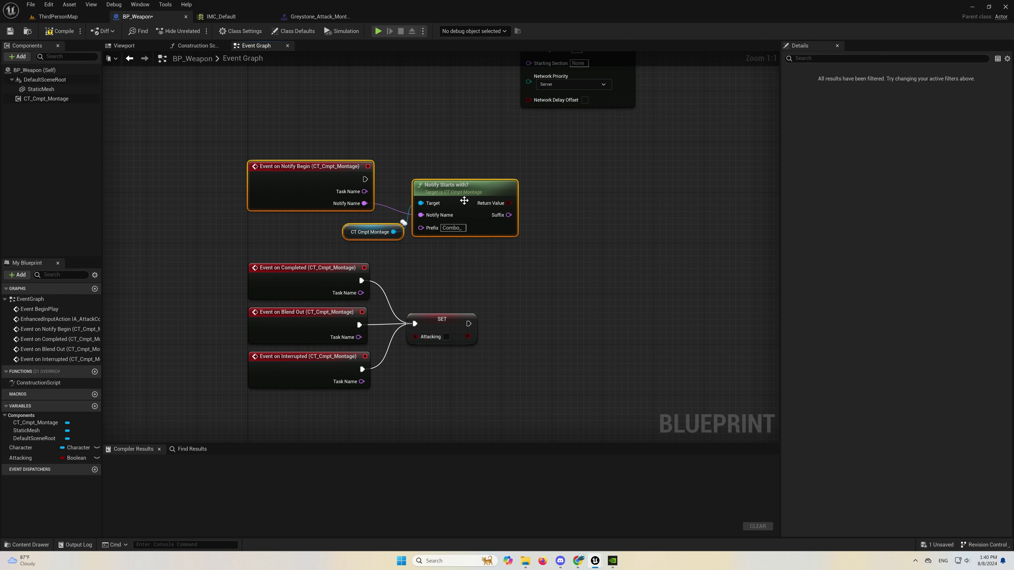
left_click_drag(463, 196, 462, 177)
left_click(529, 166)
right_click_drag(529, 166, 506, 254)
Add a Branch on the Notify Starts with? Return Value, executed from Notify Begin.
left_click_drag(484, 272, 520, 246)
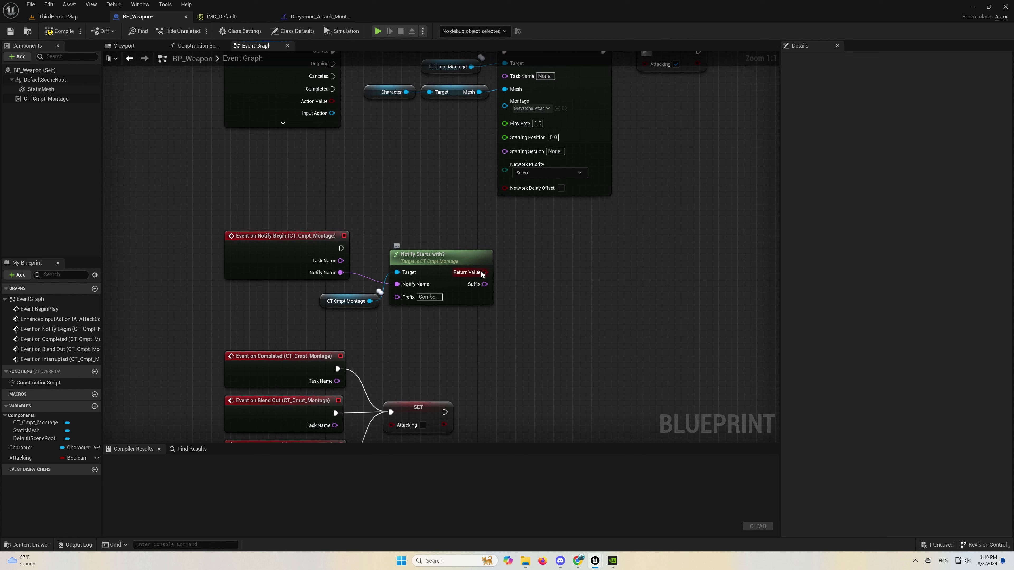
type("bra")
left_click(547, 286)
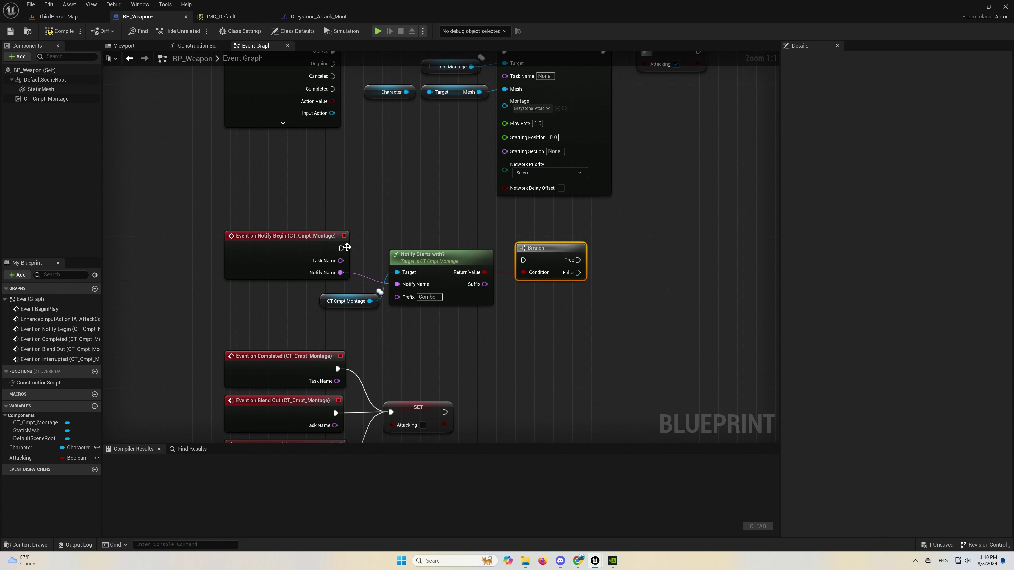
mouse_move(341, 248)
left_mouse_down()
mouse_move(523, 260)
mouse_move(544, 240)
left_mouse_up()
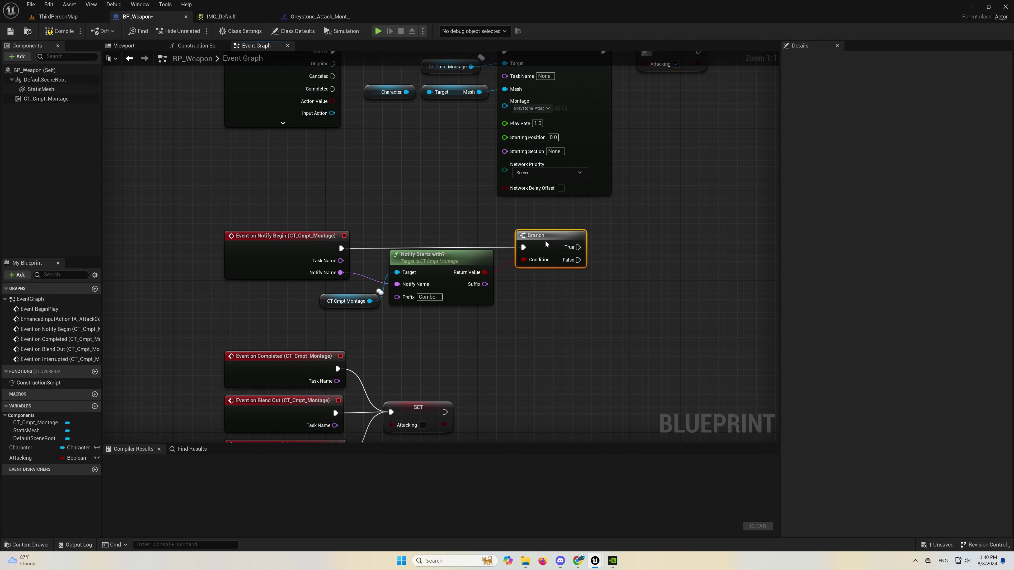
left_click(524, 313)
left_click_drag(355, 296, 329, 291)
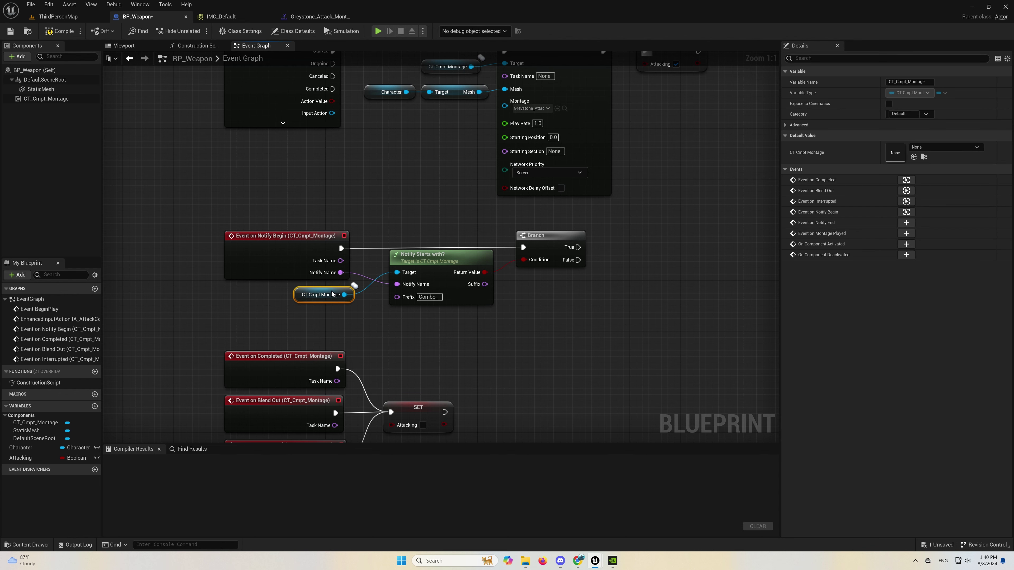
left_click(553, 323)
right_click_drag(552, 323, 528, 441)
Collapse the Play Montage and SET Attacking nodes into a new function named PlayAttackMontage.
left_click_drag(385, 142, 679, 264)
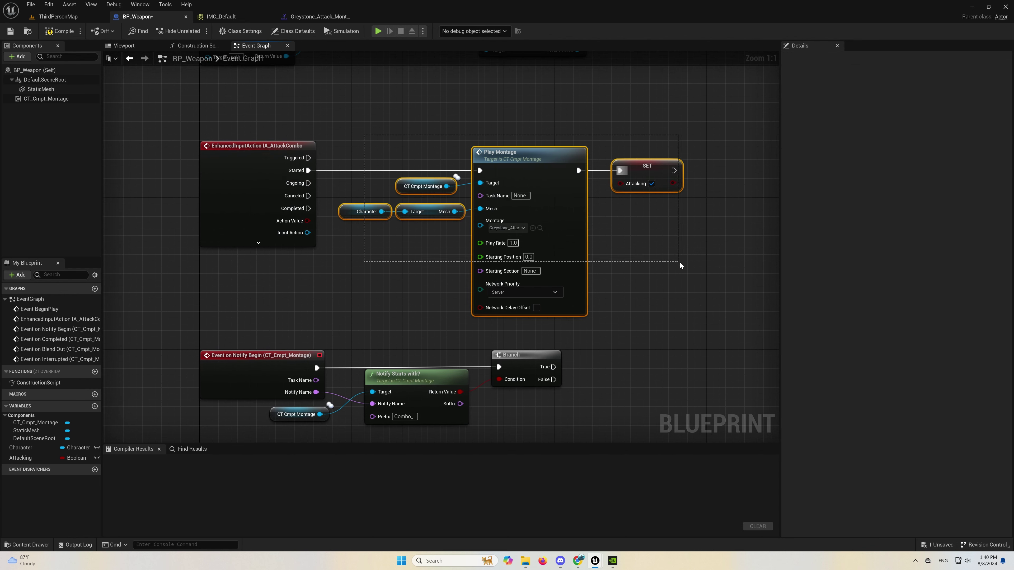
right_click(535, 171)
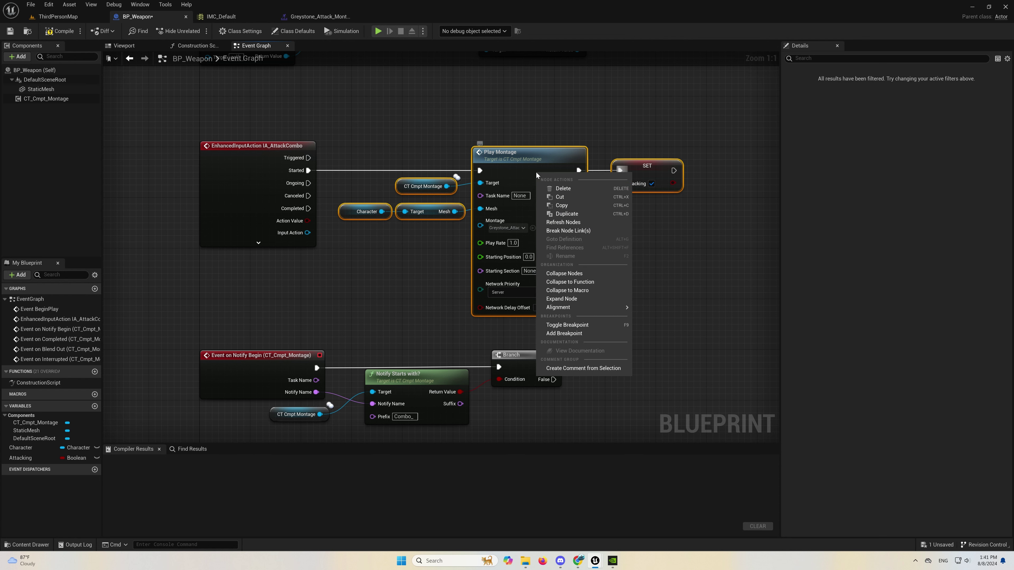
left_click(585, 282)
type("PlayAttackMonta")
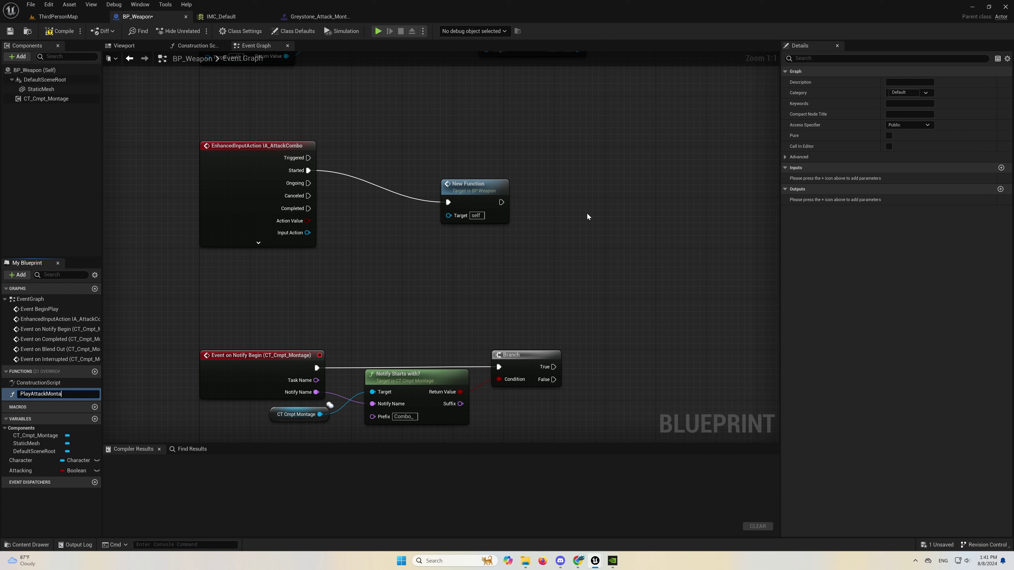
type("ge")
key("Return")
Inside PlayAttackMontage, expose Starting Section as an input on the function entry node.
left_click_drag(464, 185, 397, 160)
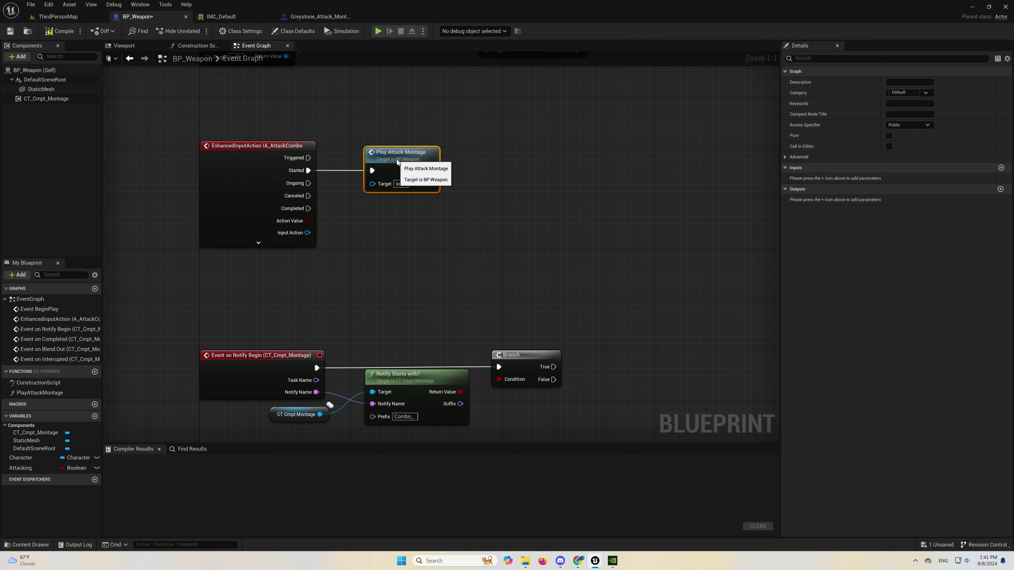
double_click(396, 160)
left_click_drag(320, 262, 321, 237)
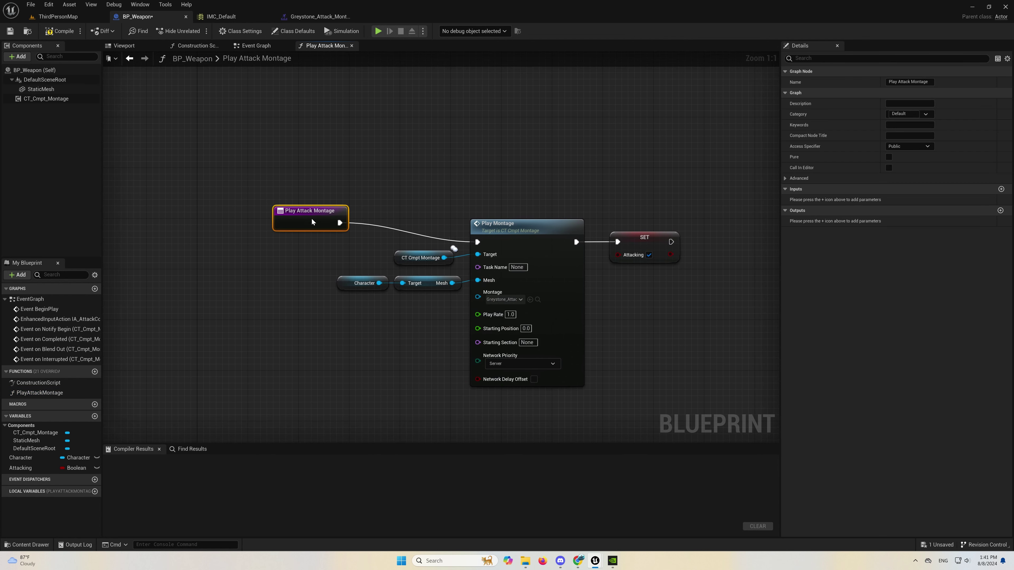
left_click_drag(491, 344, 315, 241)
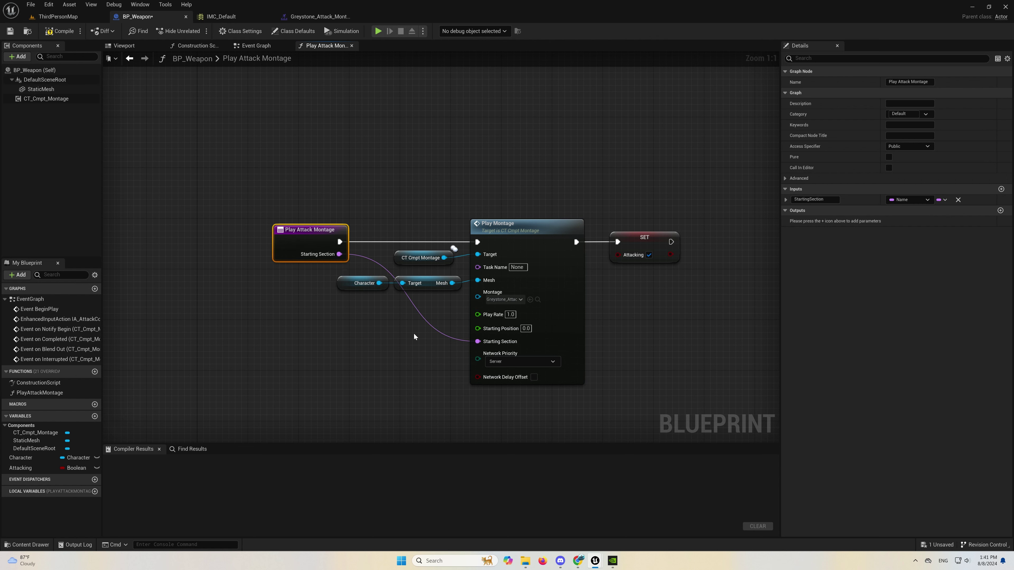
left_click(429, 331)
key("alt+Left")
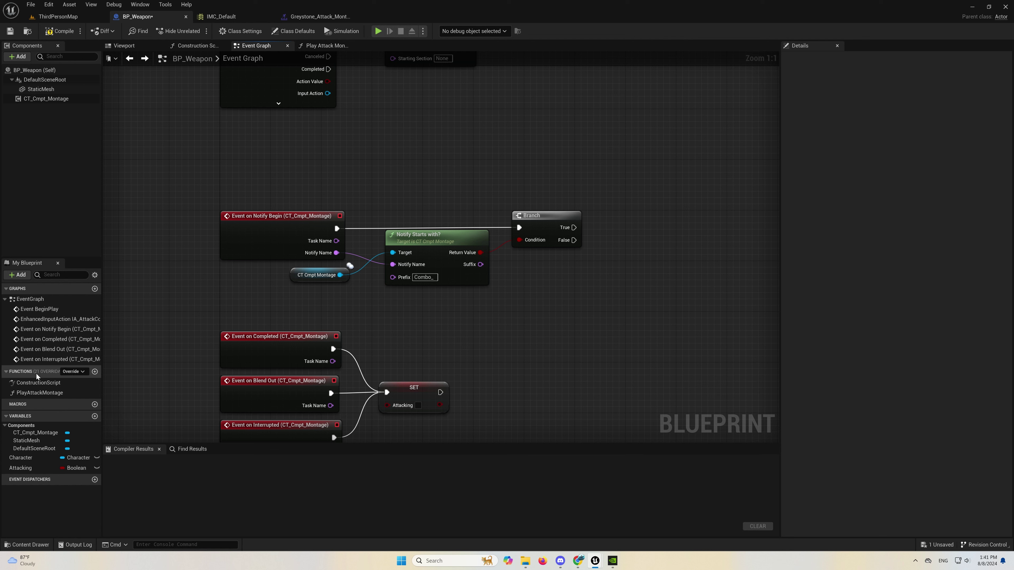
Call Play Attack Montage from the Branch, passing the notify Suffix as Starting Section.
mouse_move(40, 392)
left_mouse_down()
mouse_move(617, 220)
mouse_move(620, 233)
mouse_move(624, 215)
left_mouse_up()
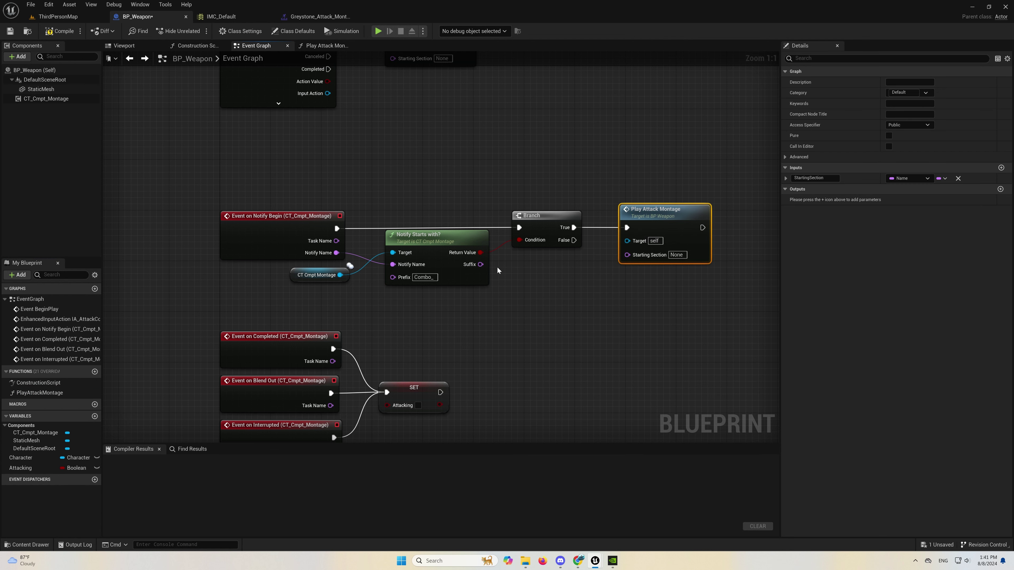
left_click_drag(480, 265, 627, 255)
left_click(585, 310)
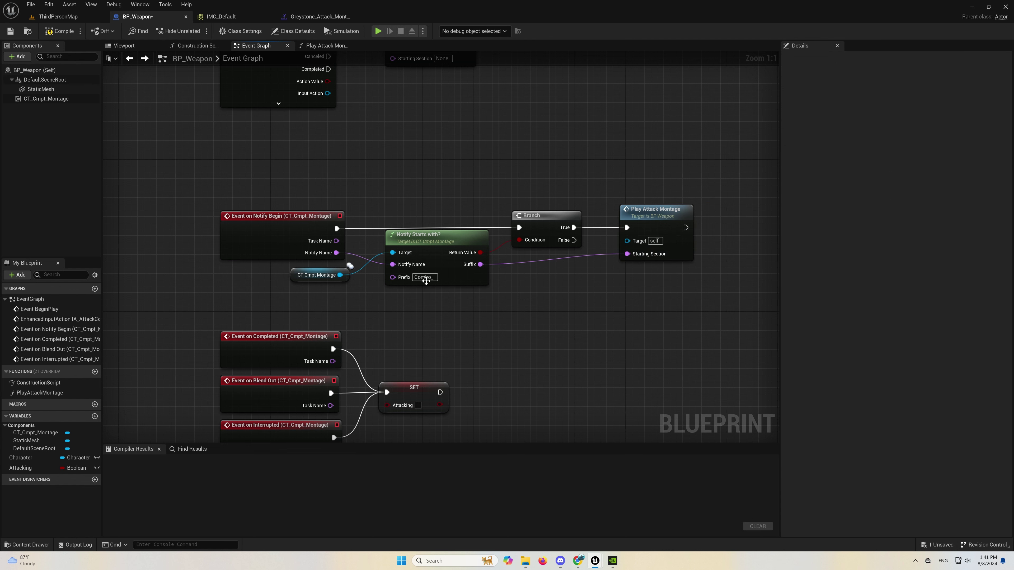
right_click_drag(529, 322, 488, 403)
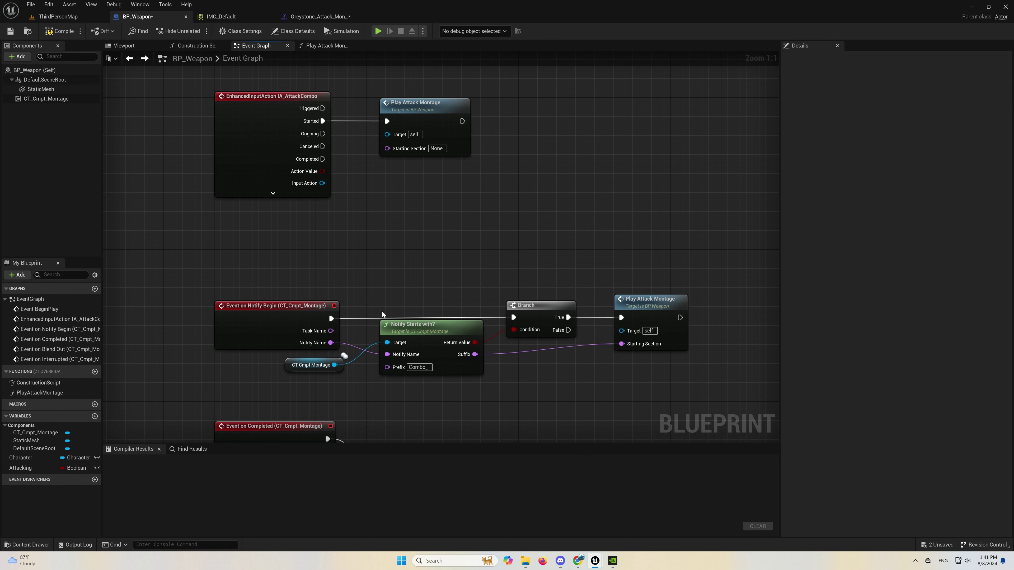
right_click_drag(446, 242, 456, 304)
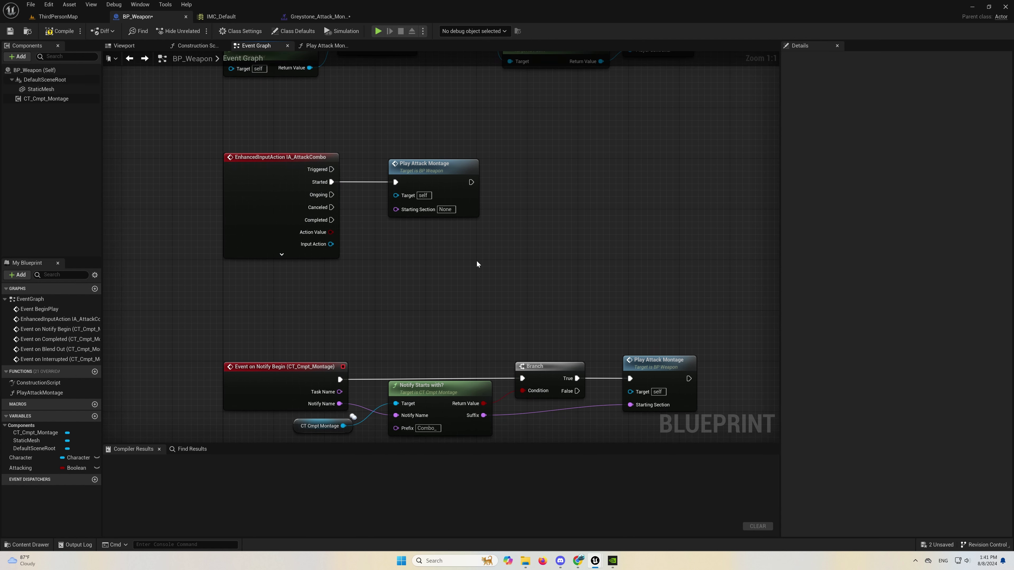
right_click_drag(477, 263, 480, 241)
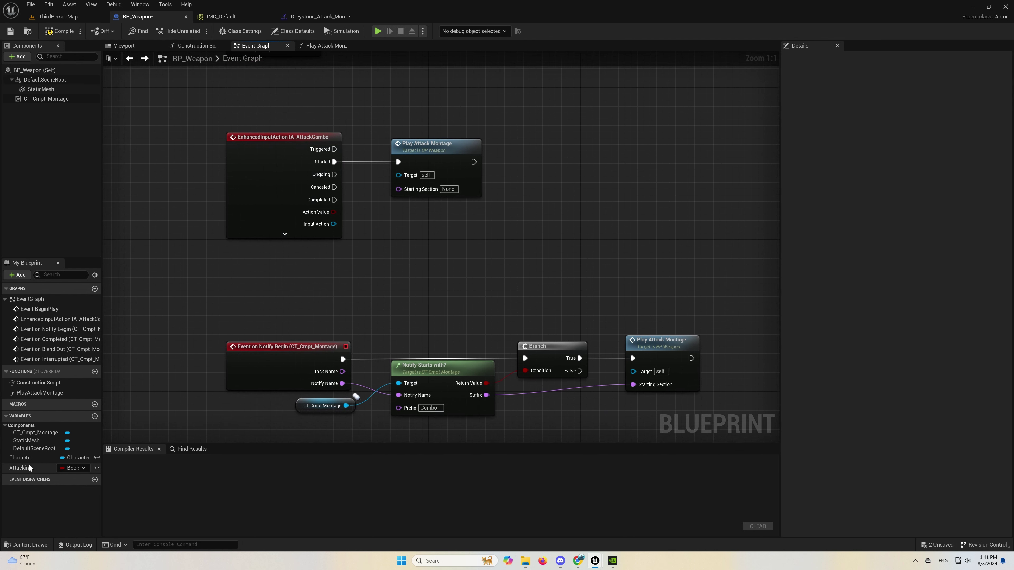
mouse_move(28, 466)
left_mouse_down()
mouse_move(386, 230)
mouse_move(497, 212)
left_mouse_up()
Route IA_AttackCombo Started through a Branch on Attacking, calling Play Attack Montage from False.
left_click(411, 243)
type("bra")
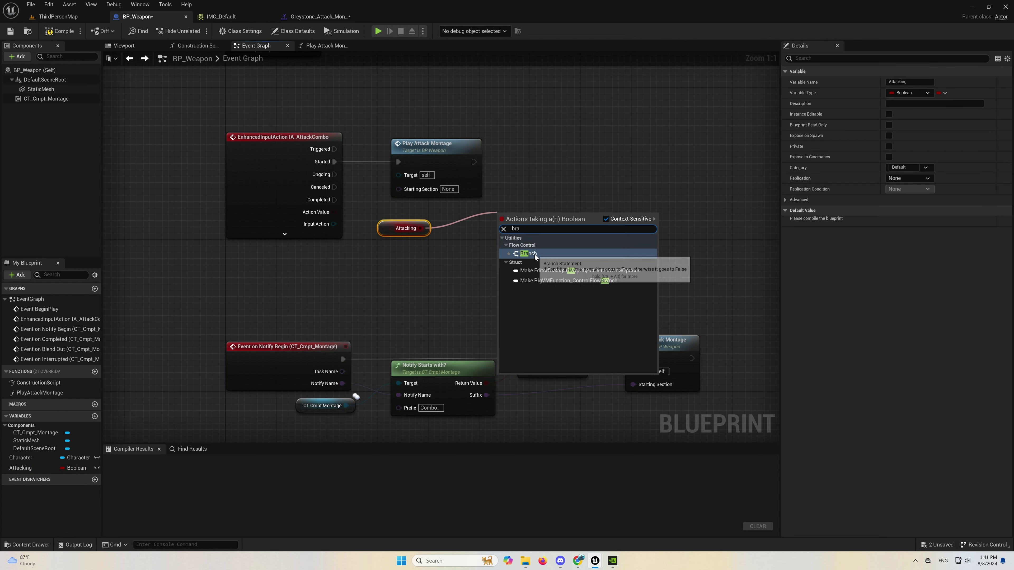
left_click(530, 254)
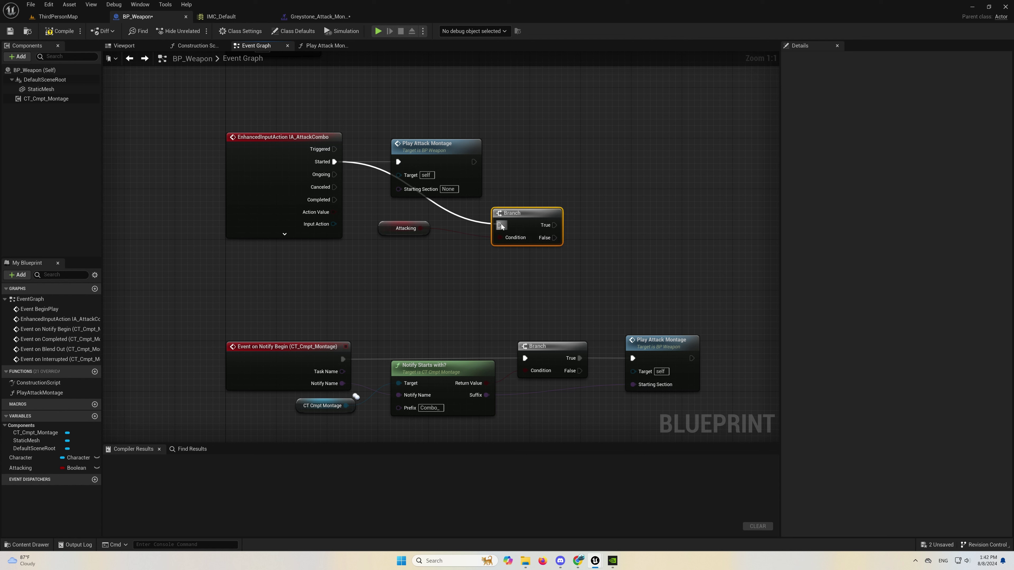
left_click_drag(334, 161, 501, 224)
left_click_drag(435, 144, 631, 151)
left_click_drag(521, 225, 476, 162)
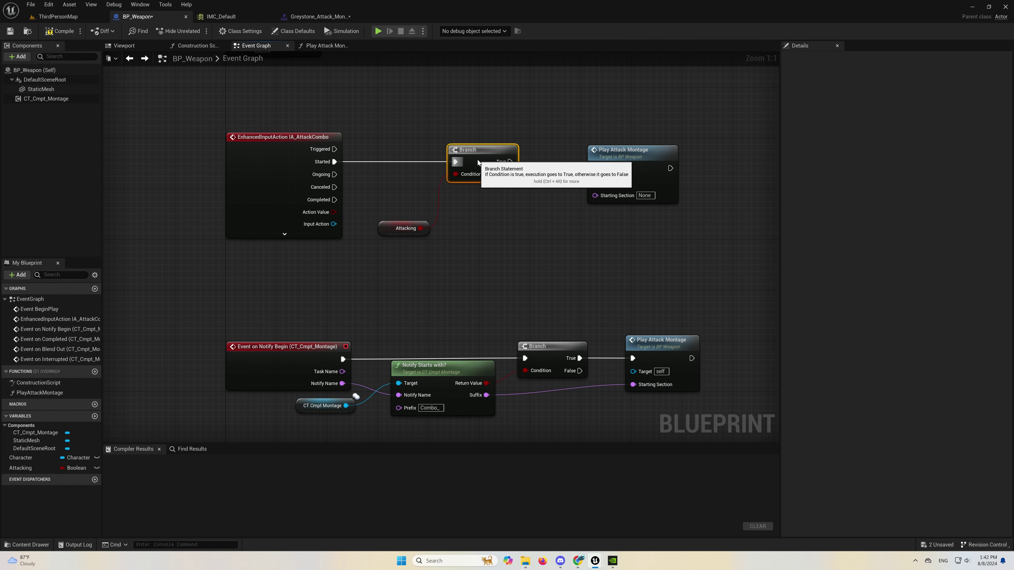
left_click_drag(389, 228, 377, 178)
mouse_move(490, 153)
left_mouse_down()
mouse_move(477, 153)
mouse_move(599, 170)
mouse_move(562, 193)
left_mouse_up()
left_click(606, 168)
left_click_drag(497, 174, 550, 194)
left_click(562, 162)
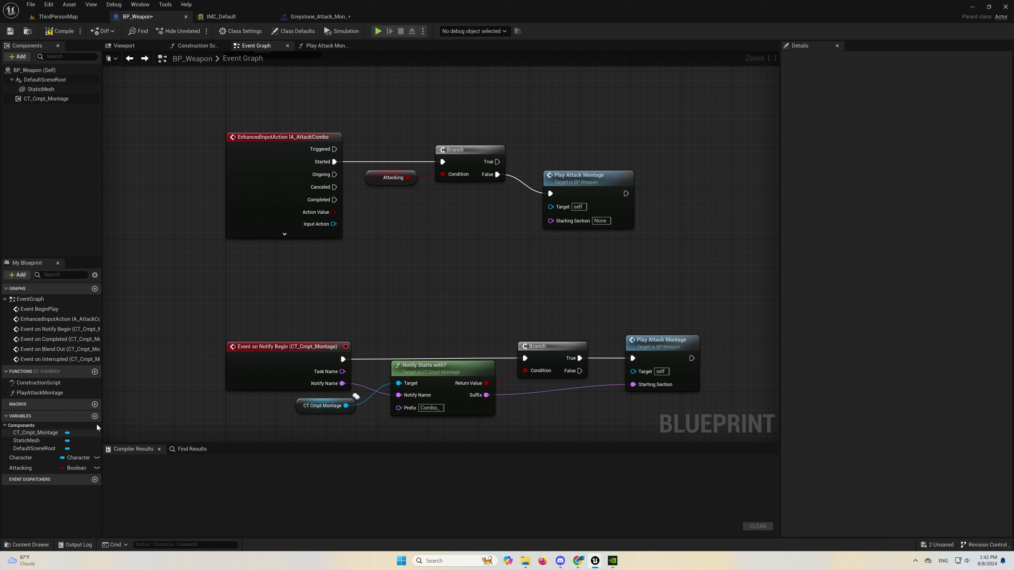
Create a SaveAttack Boolean and set it true from the attack Branch's True output.
left_click(95, 416)
type("Save")
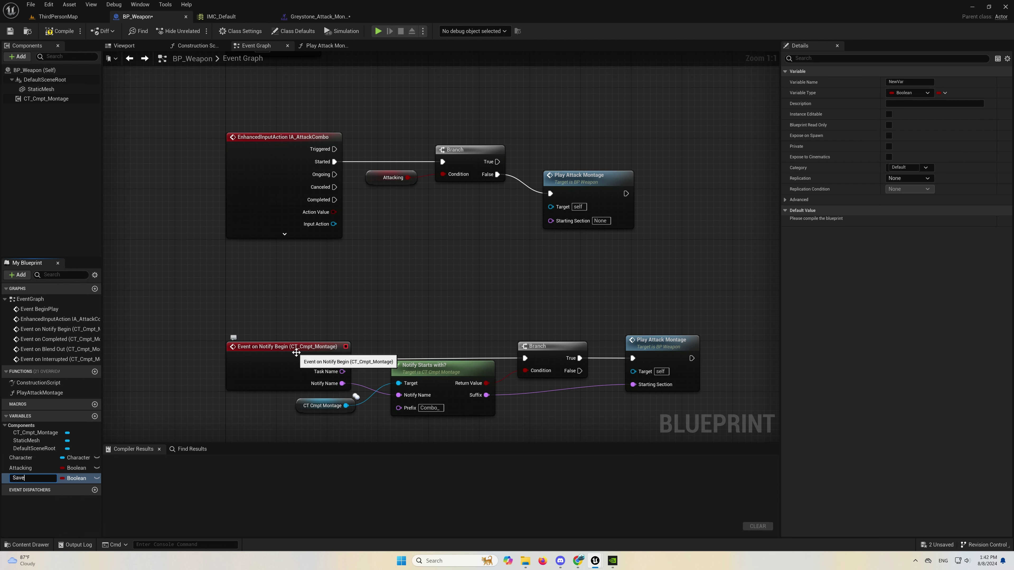
type("ck")
key("Return")
left_click_drag(25, 480, 563, 123)
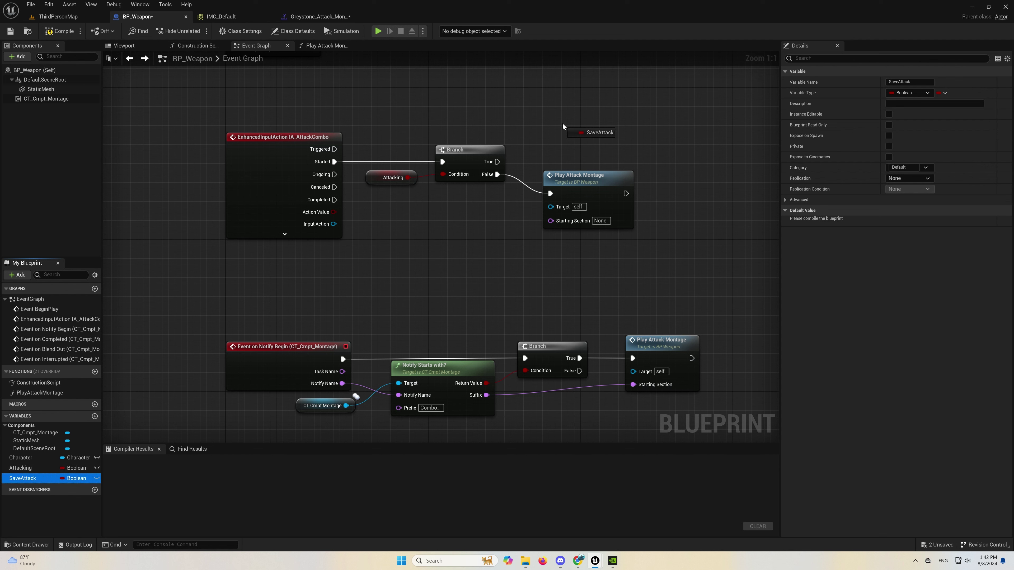
left_click(563, 138)
mouse_move(496, 161)
left_mouse_down()
mouse_move(551, 130)
mouse_move(582, 142)
left_mouse_up()
left_click(587, 143)
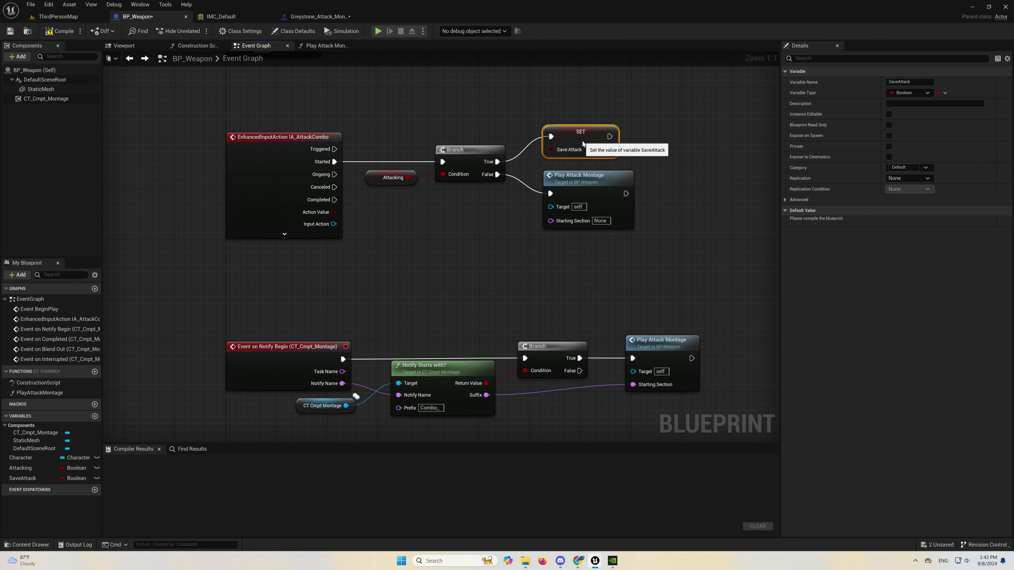
Place another SaveAttack variable in the graph beside the Notify Begin chain.
left_click(551, 305)
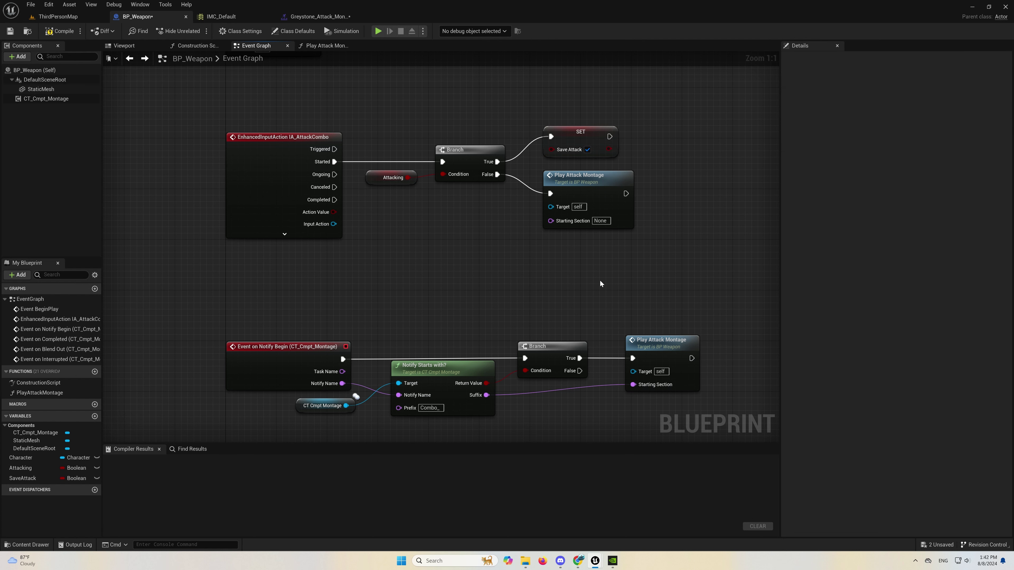
right_click_drag(600, 284, 573, 192)
left_click(551, 84)
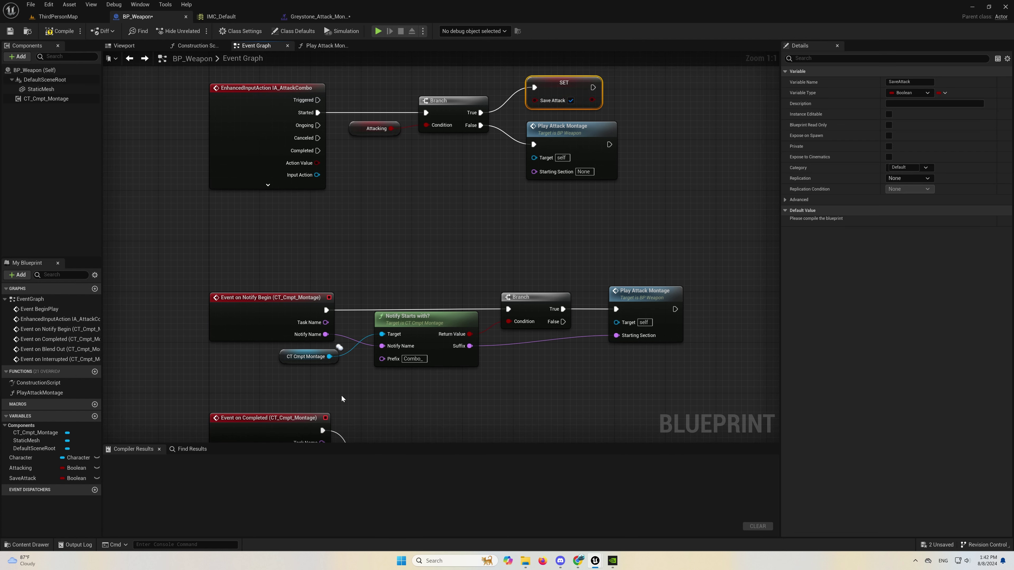
mouse_move(24, 478)
left_mouse_down()
mouse_move(261, 458)
mouse_move(516, 370)
mouse_move(508, 353)
left_mouse_up()
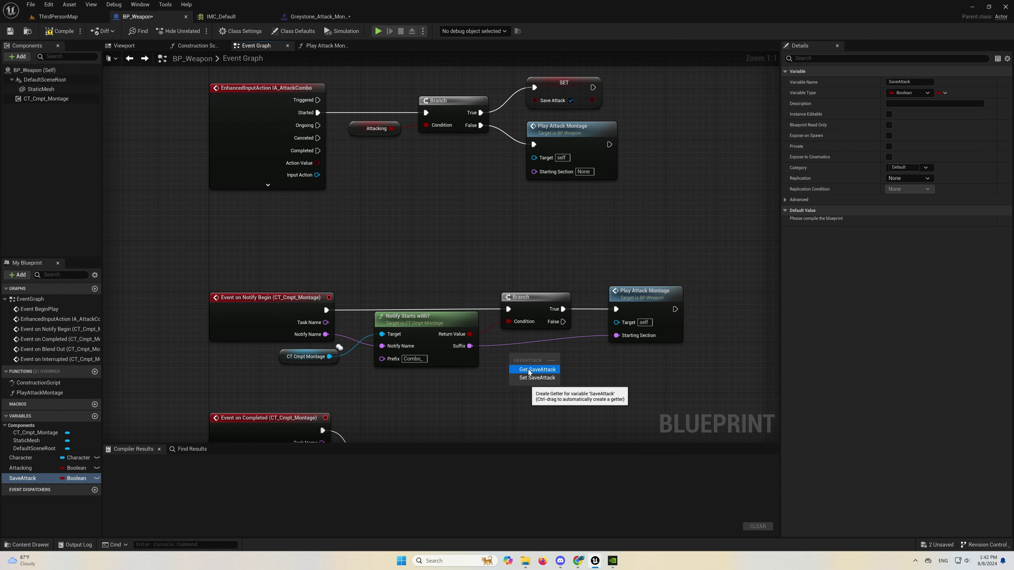
Route On Notify Begin through a new Branch on SaveAttack before the Combo_ check Branch.
left_click(532, 361)
type("branch")
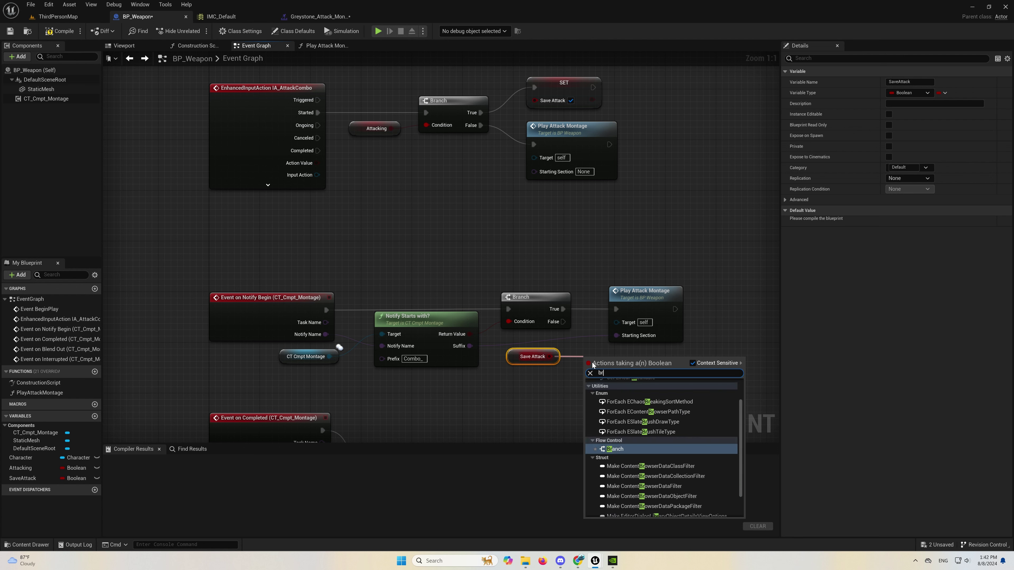
key("Return")
left_click_drag(527, 357, 508, 369)
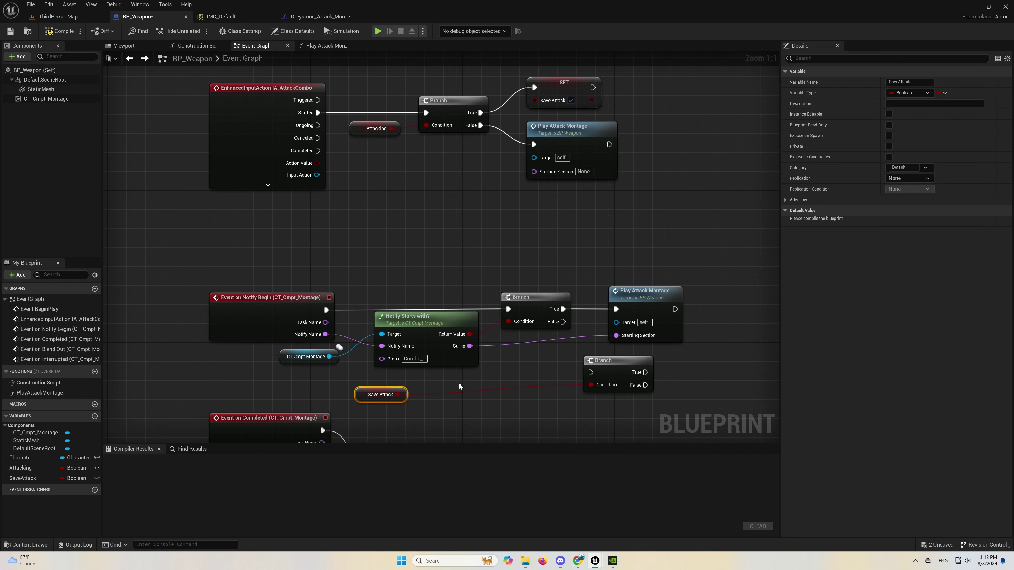
mouse_move(326, 310)
left_mouse_down()
mouse_move(590, 372)
mouse_move(409, 274)
mouse_move(508, 309)
left_mouse_up()
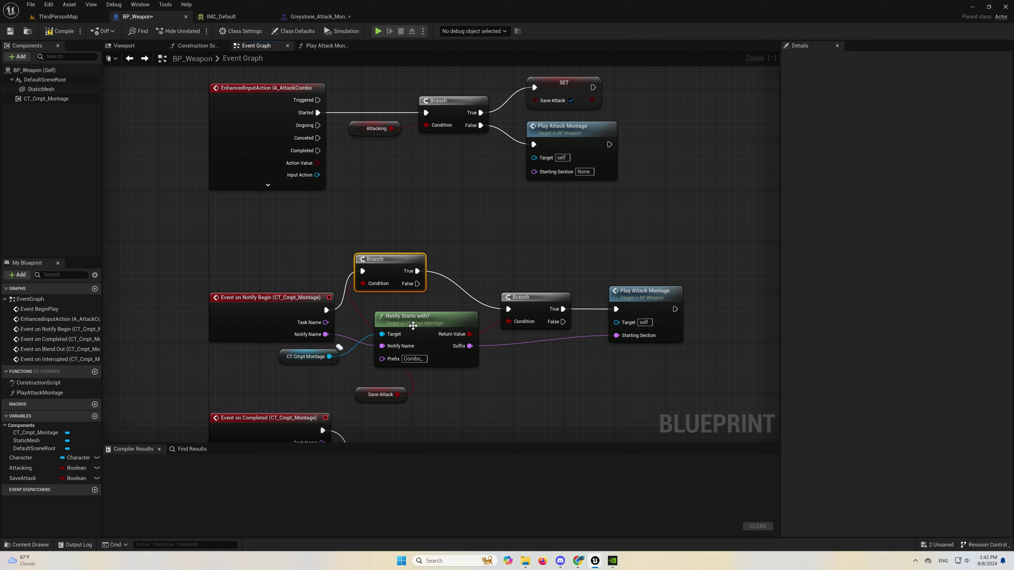
left_click_drag(353, 254, 556, 398)
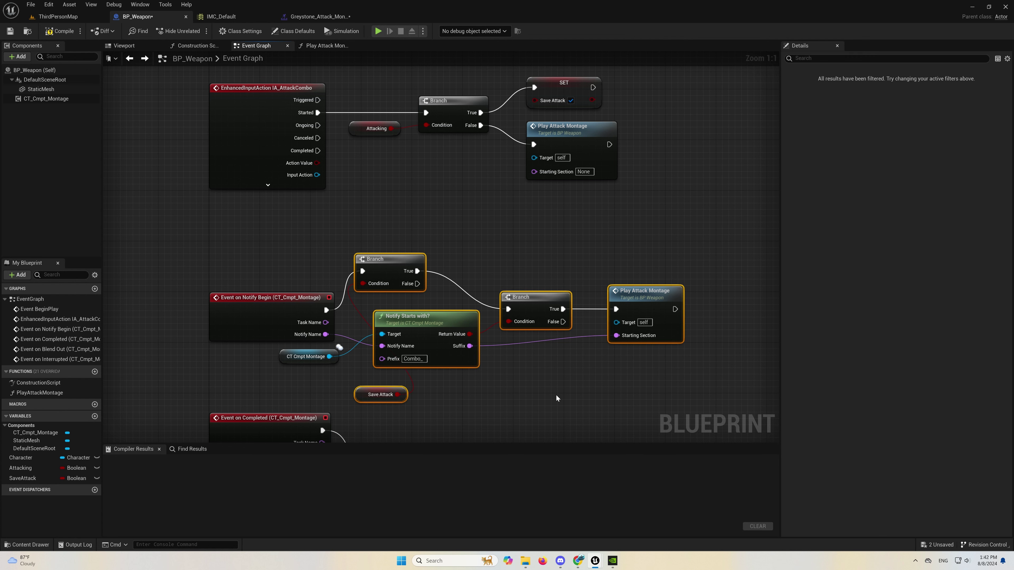
Collapse the combo-check nodes, including CT Cmpt Montage, into a HandleCombo function and open its graph.
left_click(297, 356, "ctrl")
right_click(428, 320)
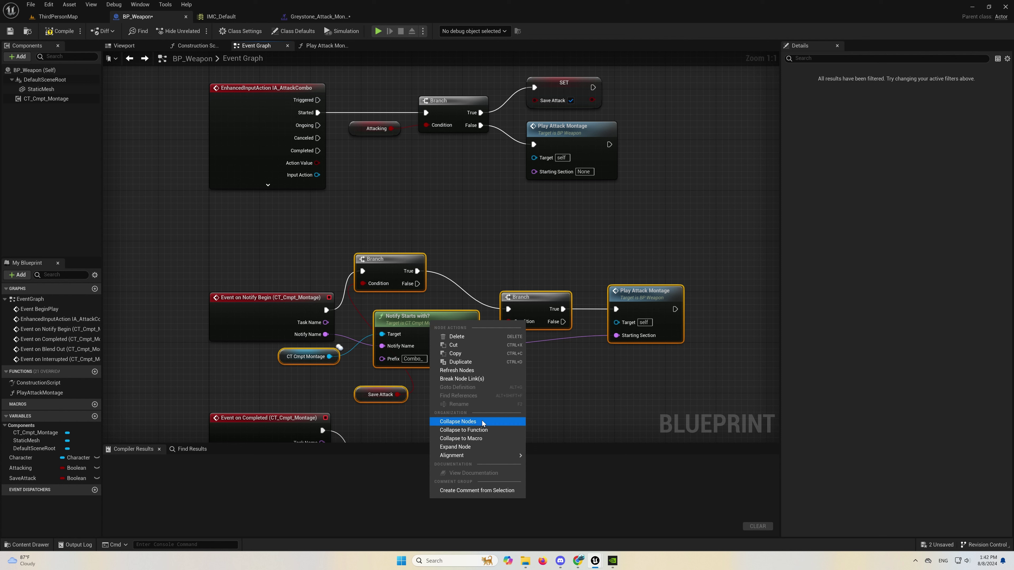
left_click(484, 431)
type("HandleCom")
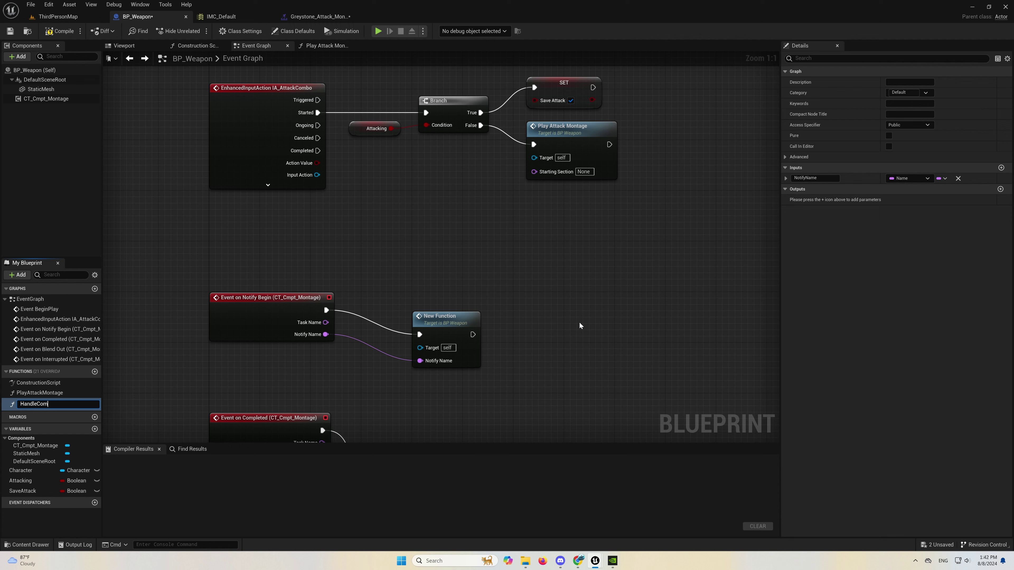
type("bo")
key("Return")
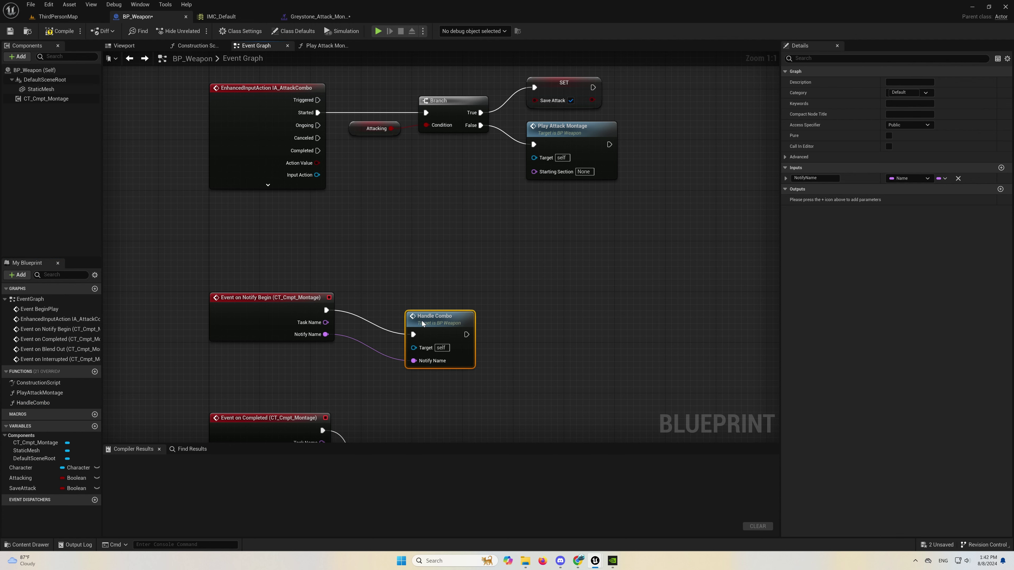
left_click_drag(431, 326, 276, 254)
double_click(379, 300)
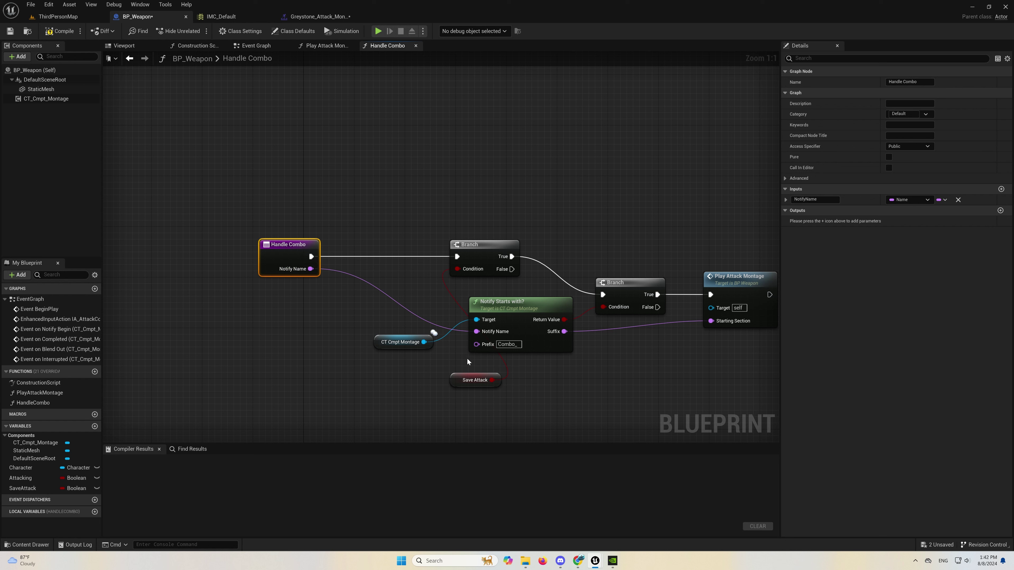
Place the SaveAttack Branch by the entry and feed a Notify Name getter into Notify Starts With.
left_click_drag(465, 383, 290, 312)
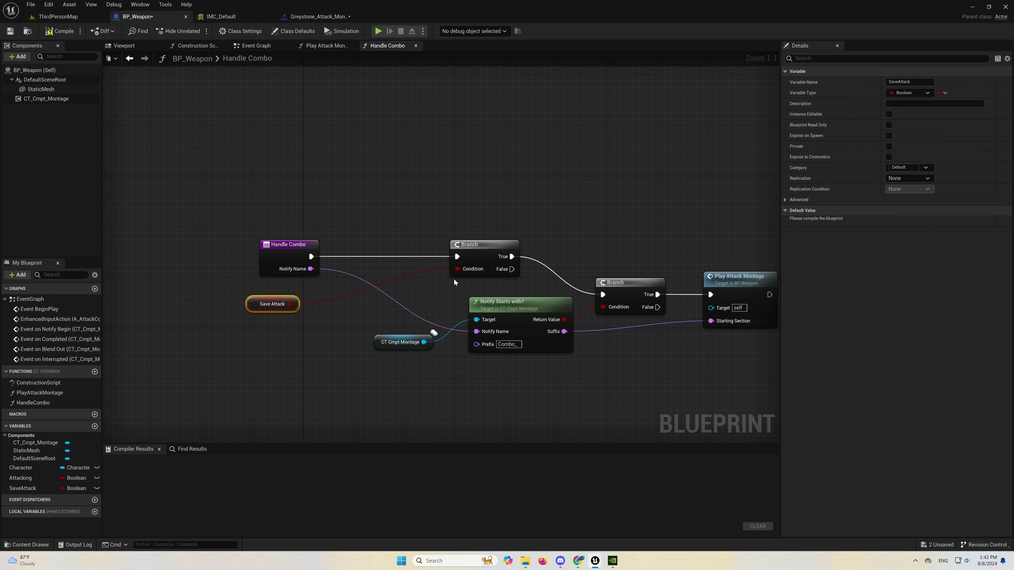
left_click_drag(472, 251, 370, 251)
right_click(397, 369)
type("ge")
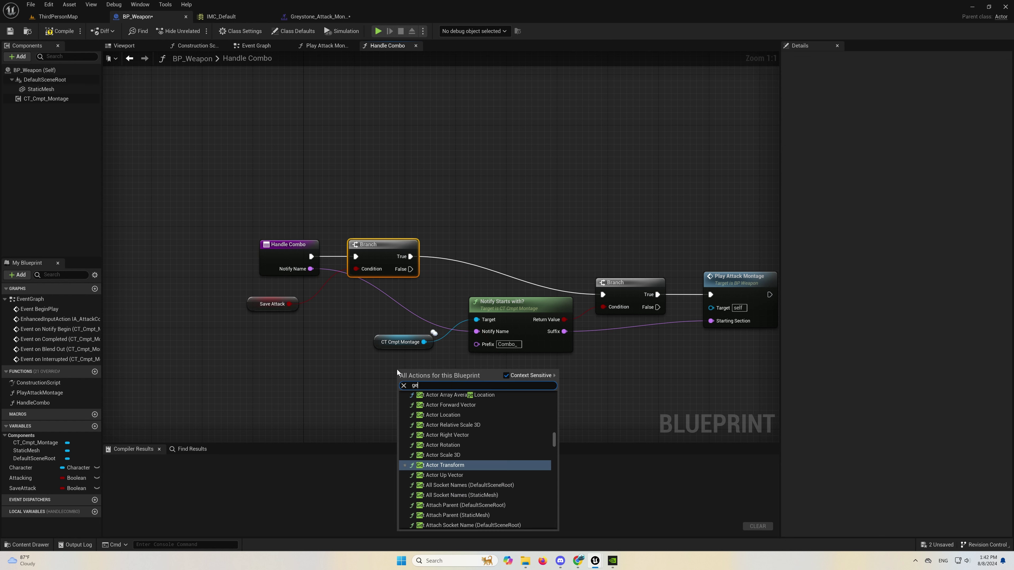
type("t notify")
key("Return")
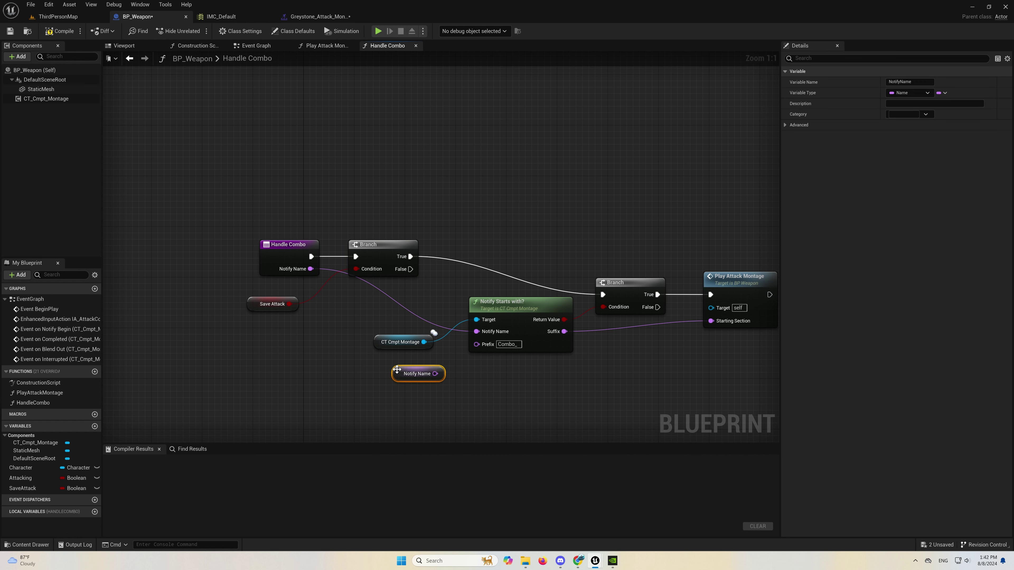
left_click_drag(435, 373, 476, 332)
Realign the Handle Combo nodes and bring SaveAttack into the function graph.
left_click(247, 228)
left_click_drag(249, 308, 274, 295)
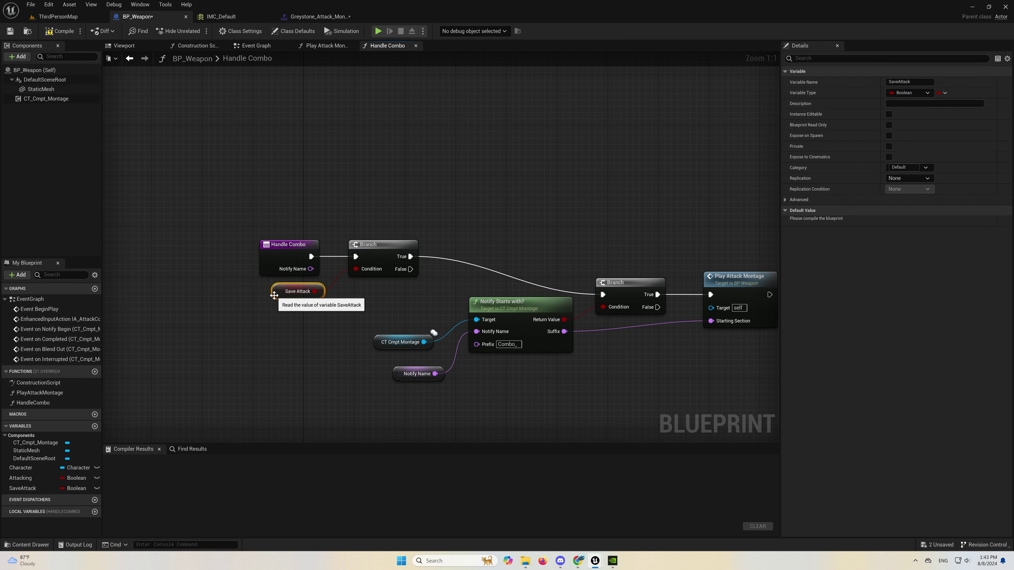
left_click_drag(255, 227, 423, 289, "ctrl")
mouse_move(389, 253)
left_mouse_down()
mouse_move(357, 285)
mouse_move(377, 292)
left_mouse_up()
left_click_drag(388, 347, 431, 315)
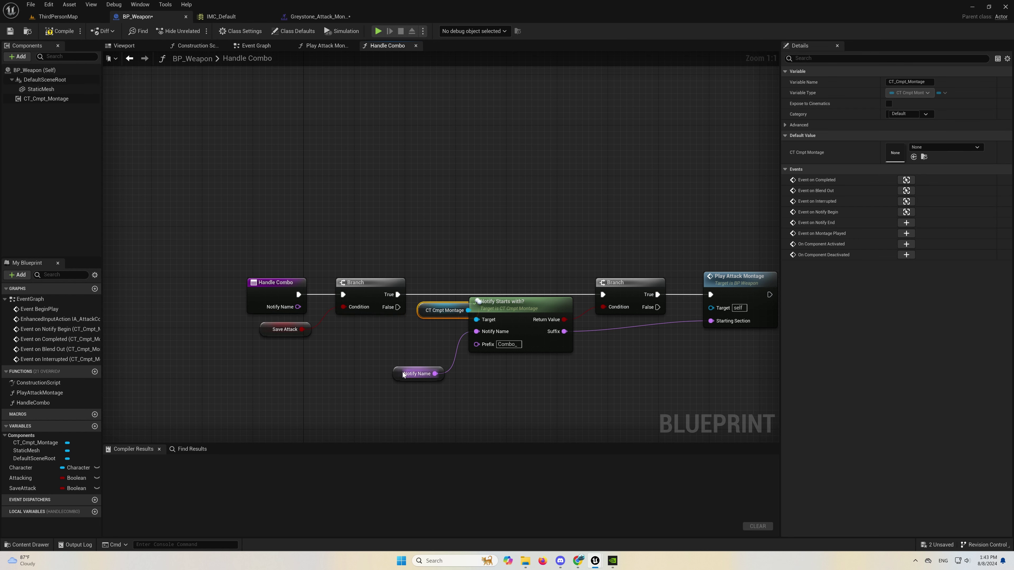
left_click_drag(400, 373, 426, 342)
left_click_drag(540, 248, 644, 276)
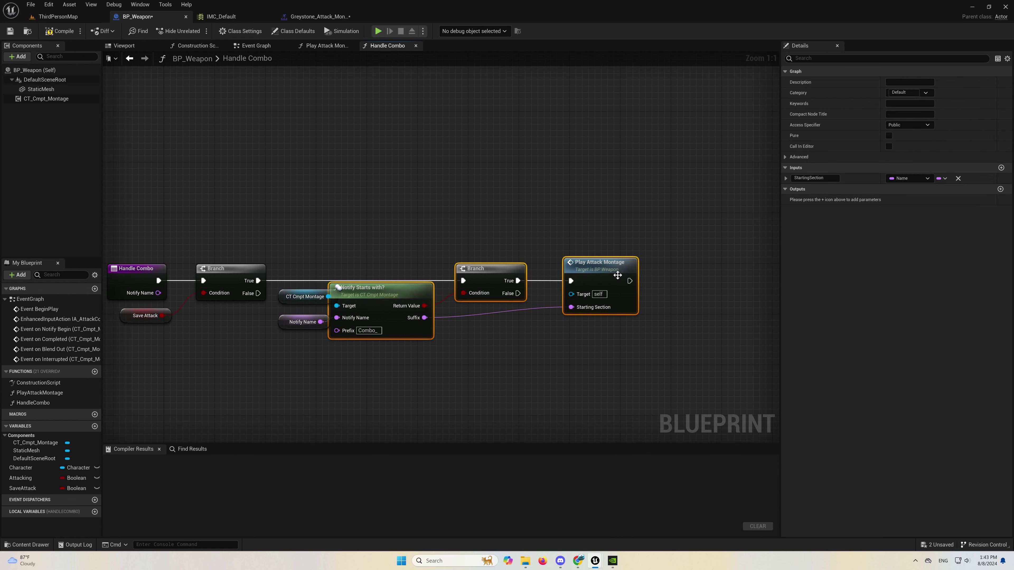
left_click(175, 419)
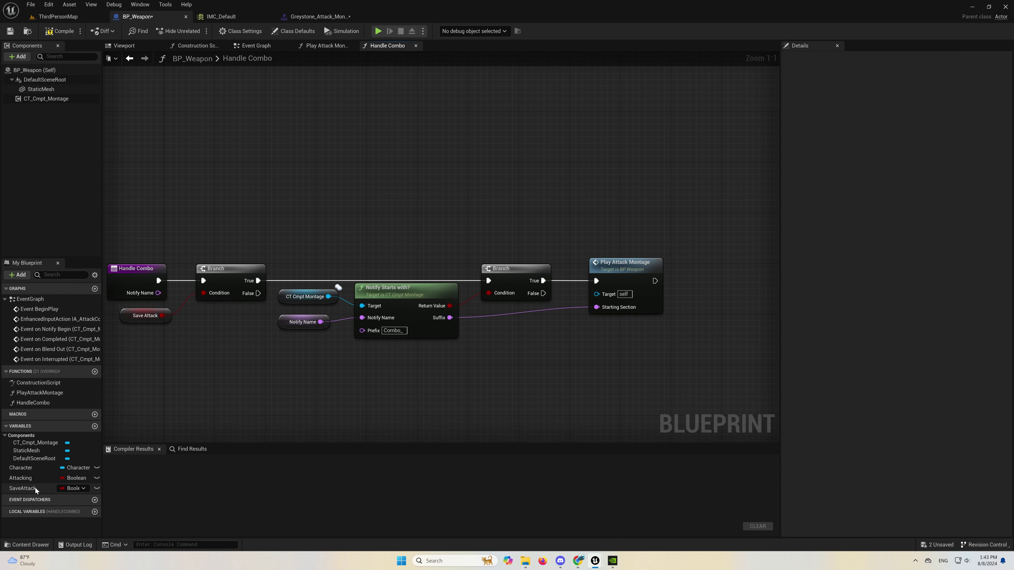
left_click_drag(35, 488, 691, 255)
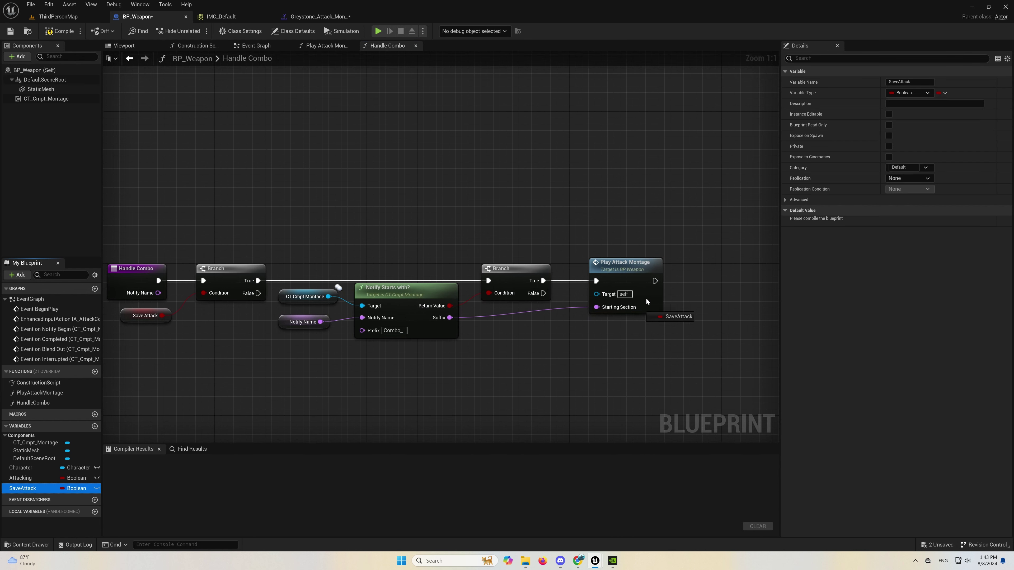
left_click(658, 275)
Chain a SET SaveAttack node after SET Attacking inside Play Attack Montage.
double_click(617, 271)
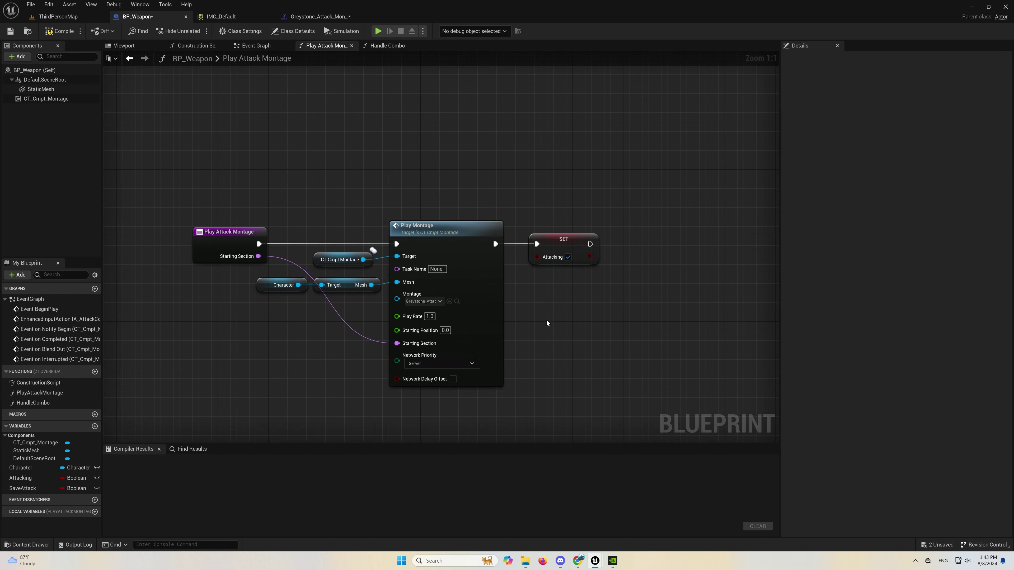
mouse_move(43, 488)
left_mouse_down()
mouse_move(599, 245)
mouse_move(620, 238)
mouse_move(657, 247)
left_mouse_up()
left_click(640, 256)
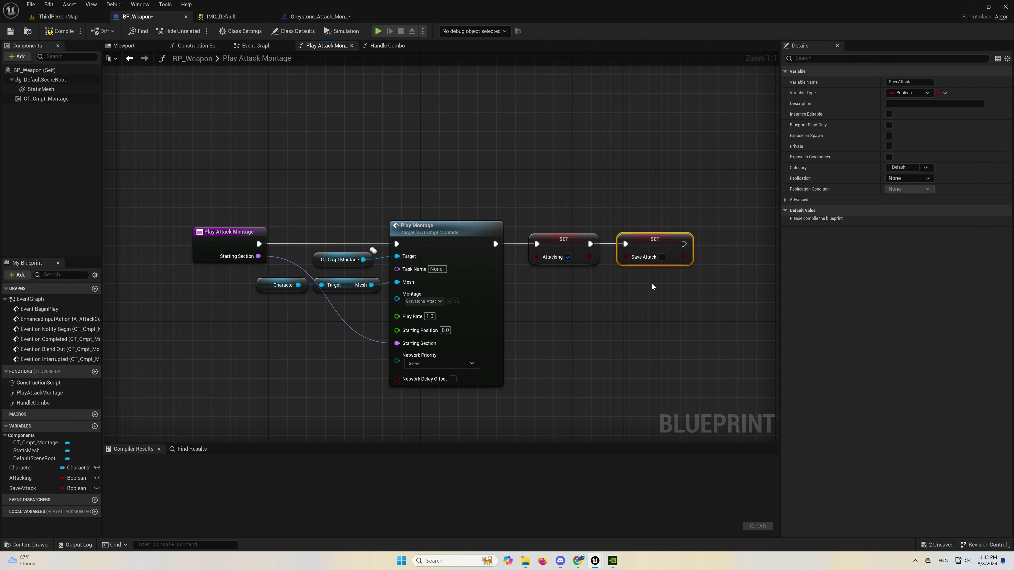
left_click(651, 282)
key("alt+Left")
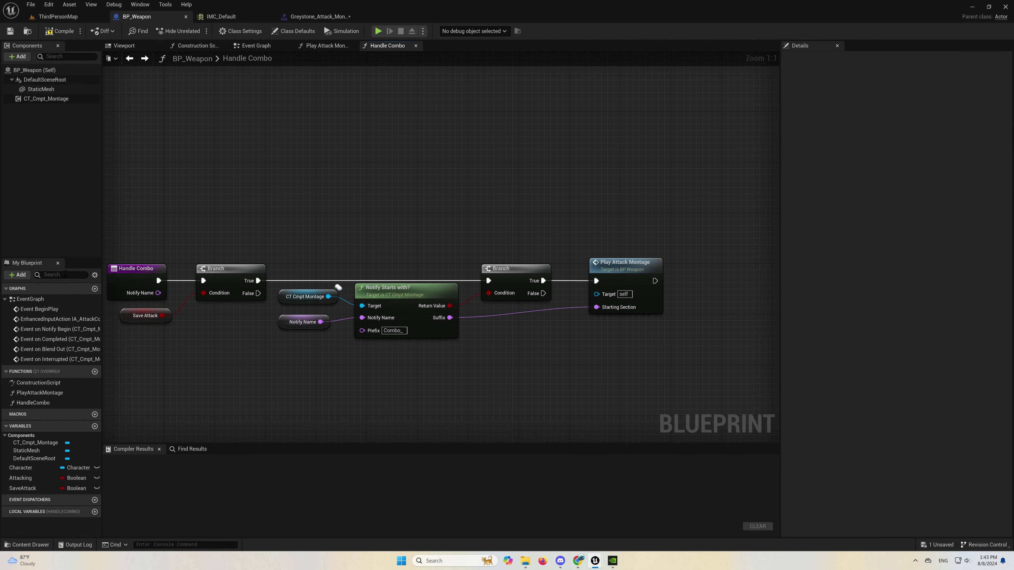
Play-test the weapon combo from the event graph, then stop the session.
double_click(30, 299)
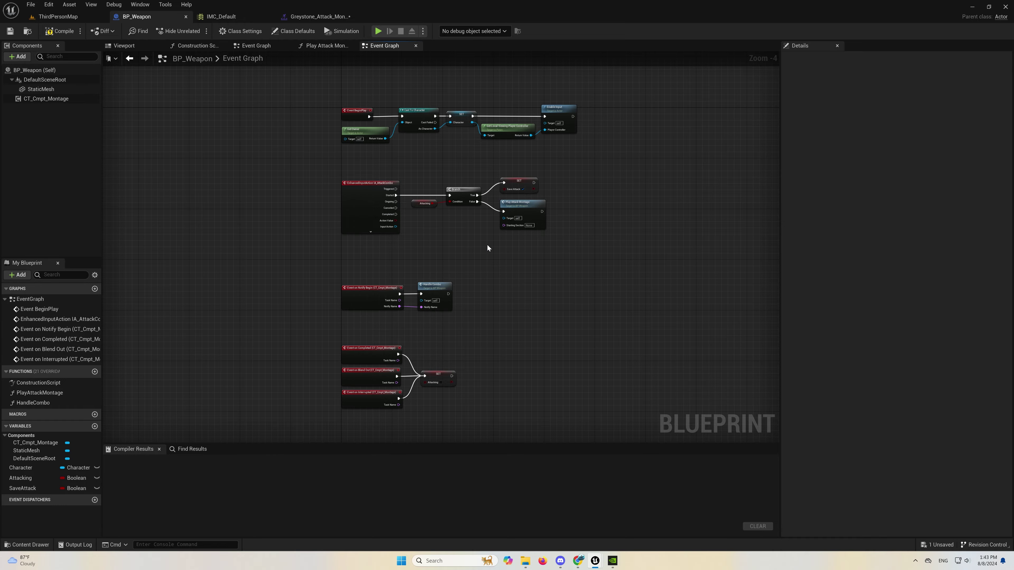
left_click(375, 31)
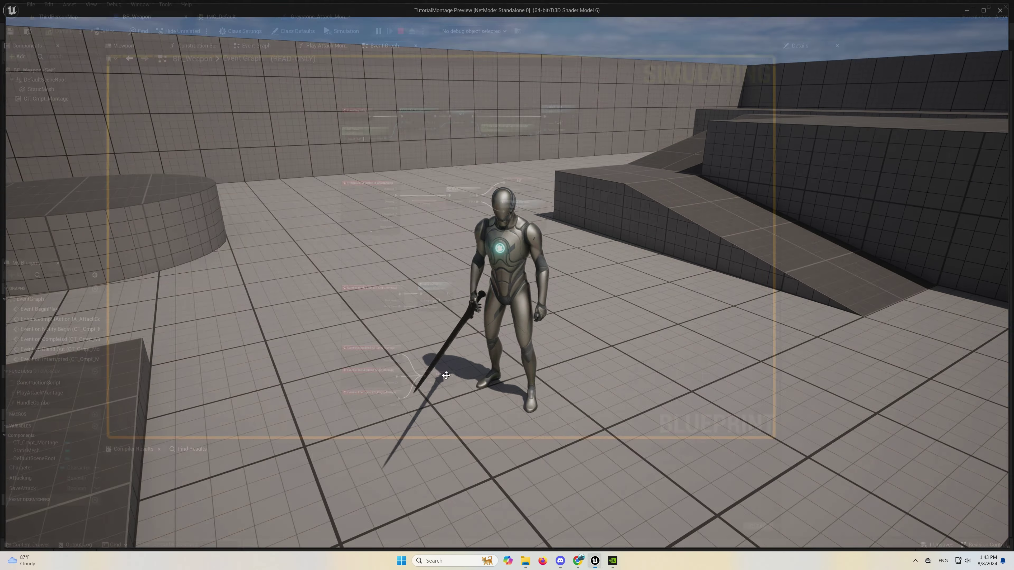
key("Escape")
Move the notify and montage-end events higher and set Play Attack Montage's Starting Section to 0.
left_click_drag(300, 277, 518, 409)
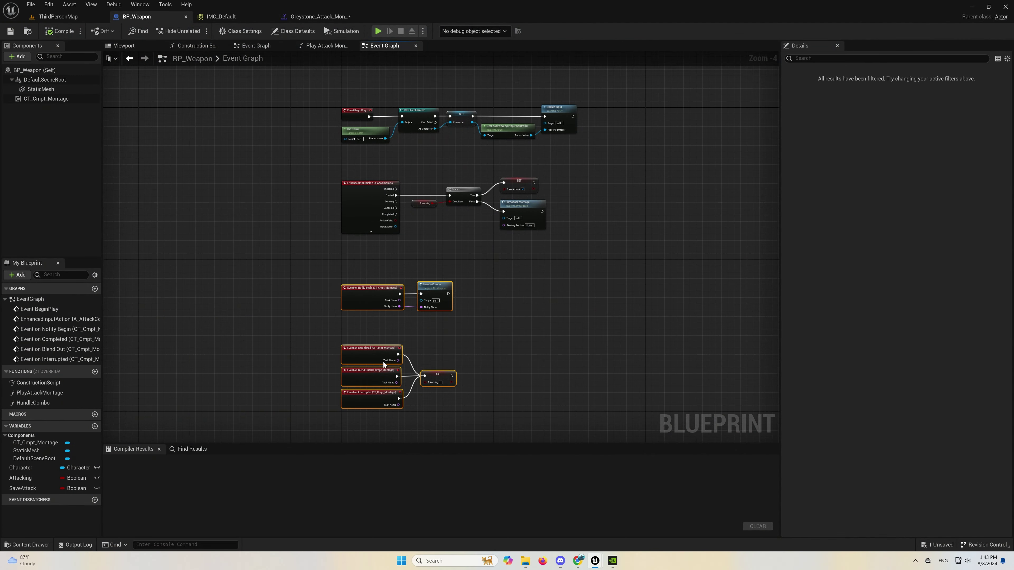
left_click_drag(371, 351, 371, 332)
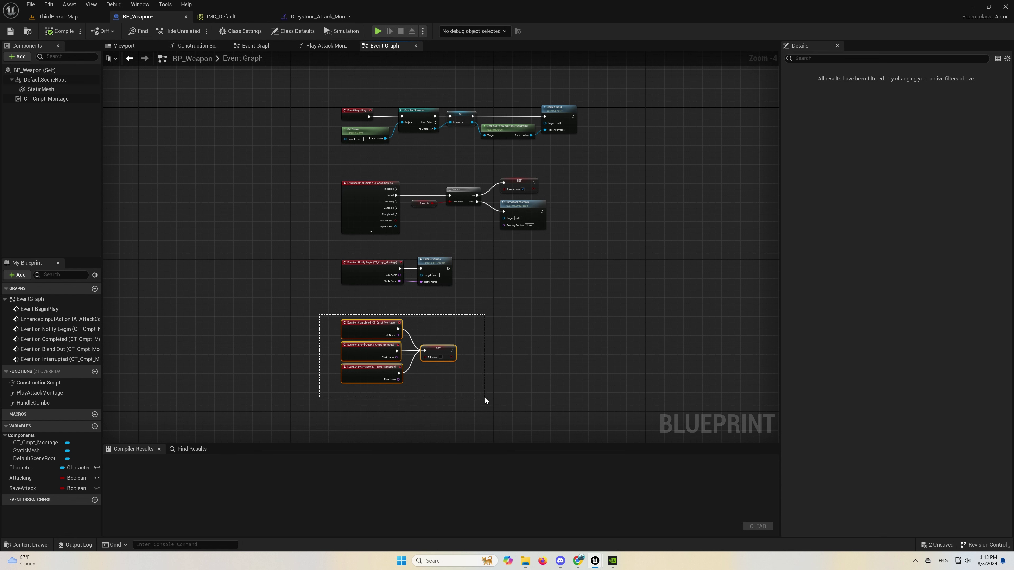
scroll(427, 361, "up", 1)
left_click(504, 260)
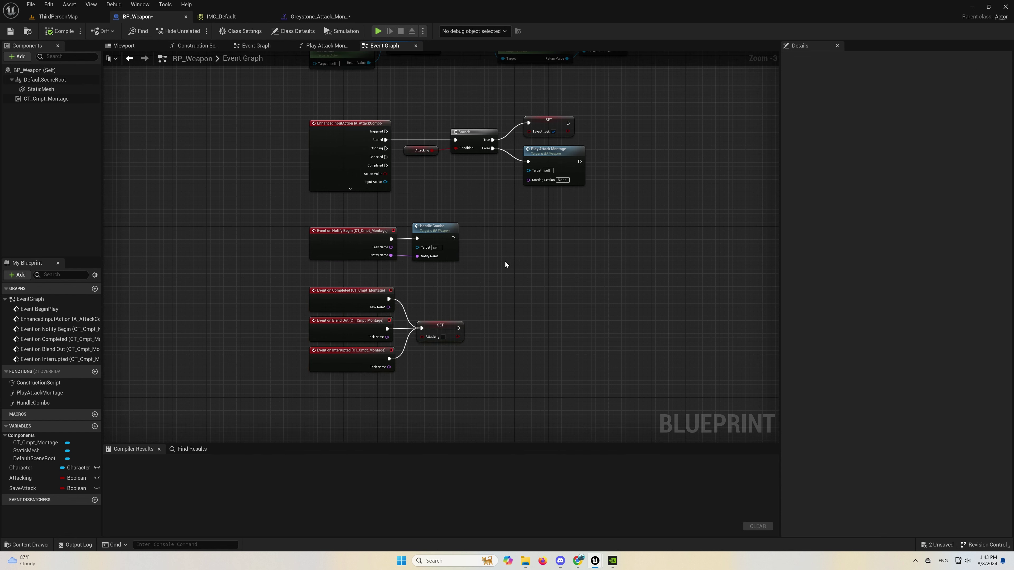
right_click_drag(504, 261, 537, 297)
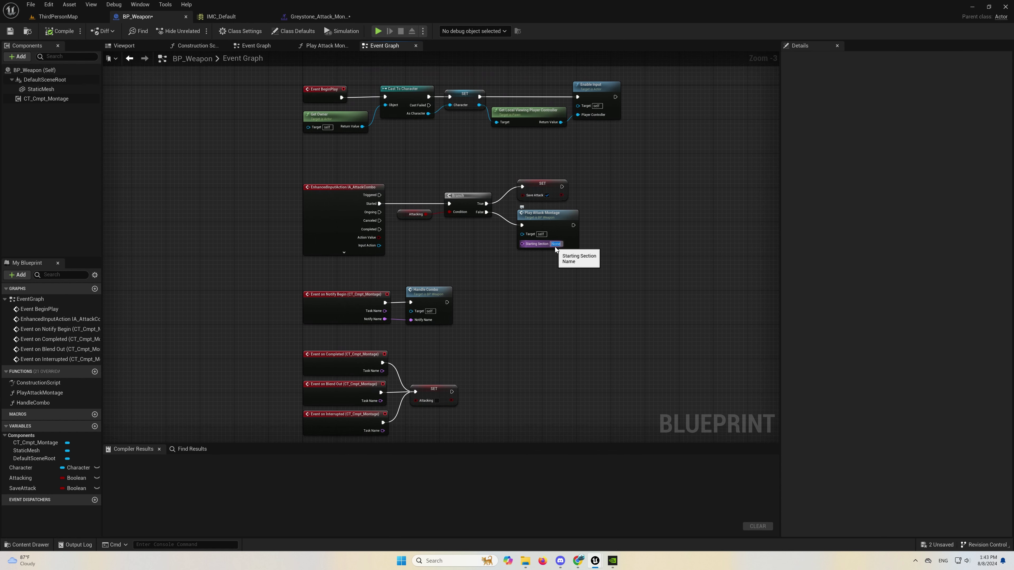
type("0")
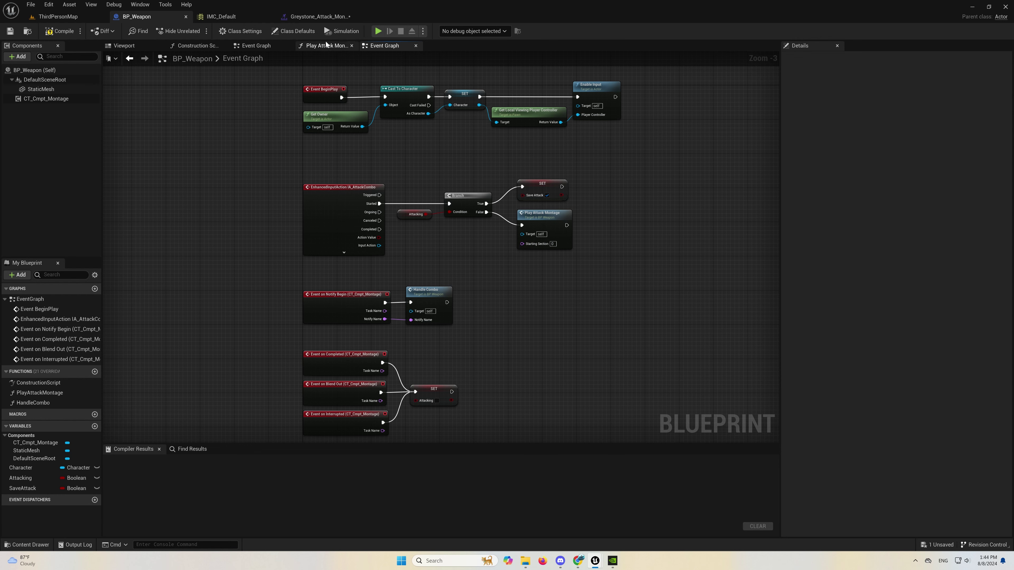
Add an AllowCombo Montage Notify Window on track 2 spanning frames 11 to about 25.
left_click(325, 17)
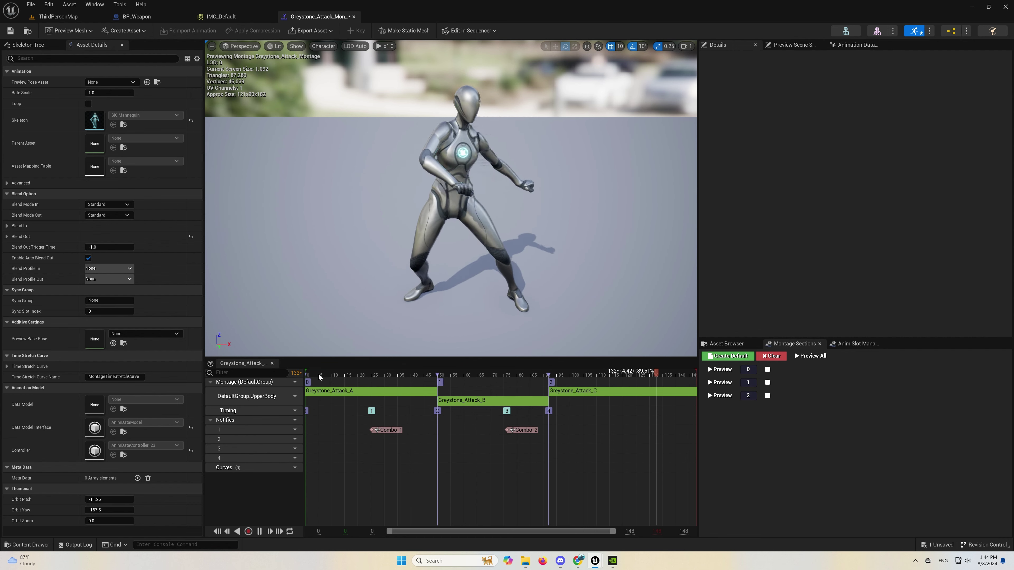
mouse_move(319, 374)
left_mouse_down()
mouse_move(340, 380)
mouse_move(327, 384)
mouse_move(337, 460)
left_mouse_up()
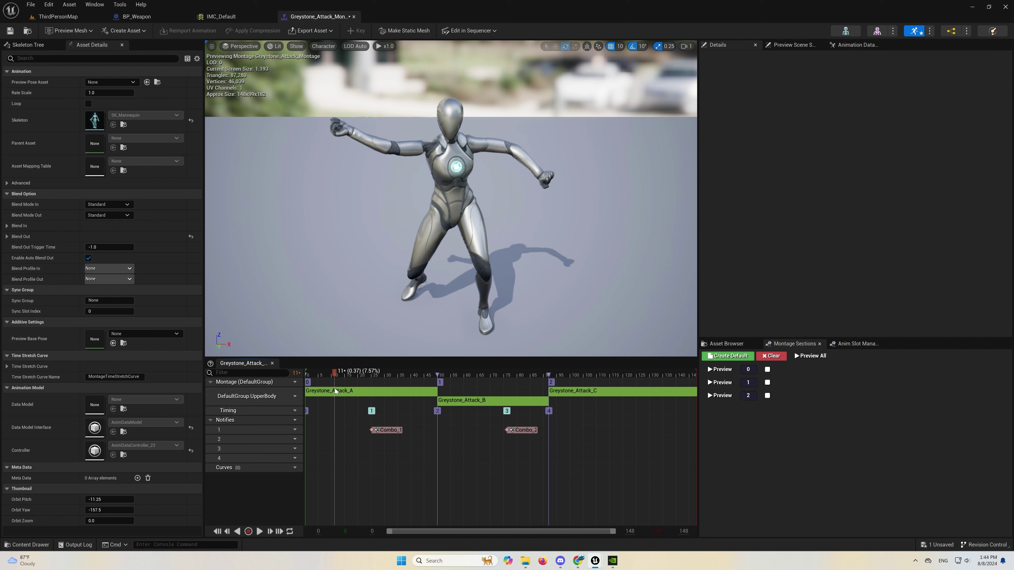
right_click(336, 439)
mouse_move(359, 455)
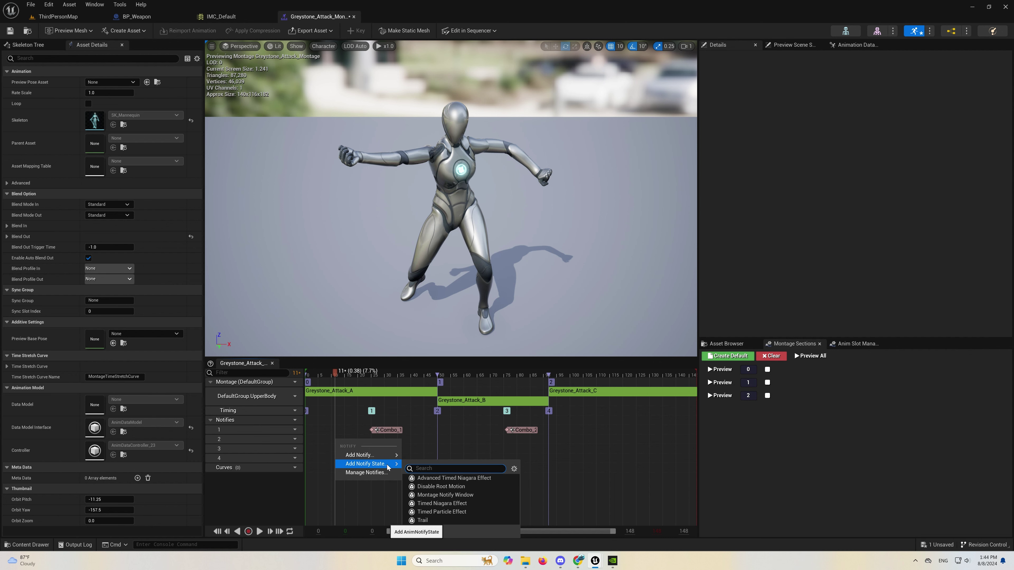
left_click(450, 495)
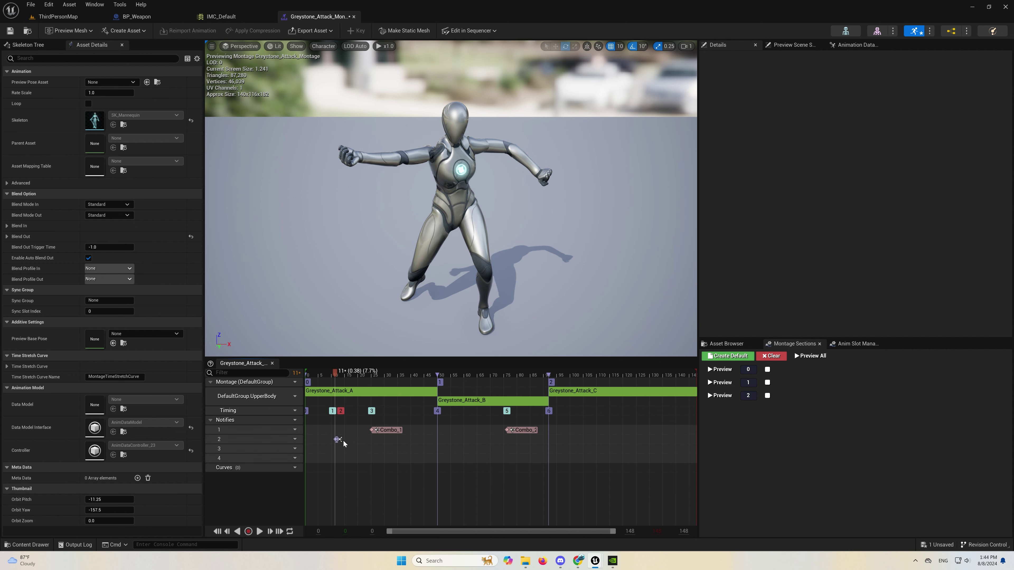
left_click_drag(338, 439, 387, 440)
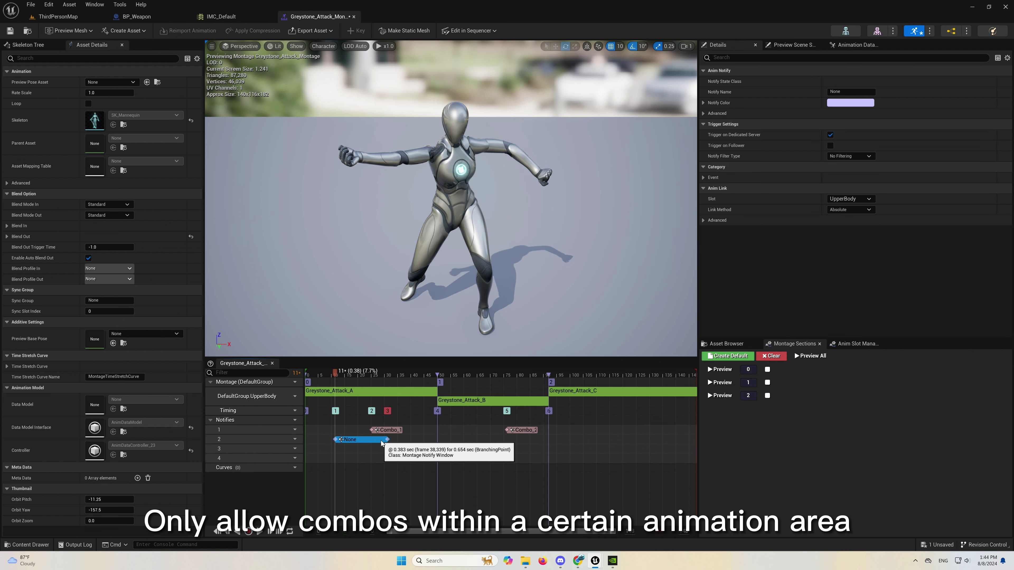
left_click(846, 92)
type("Allow")
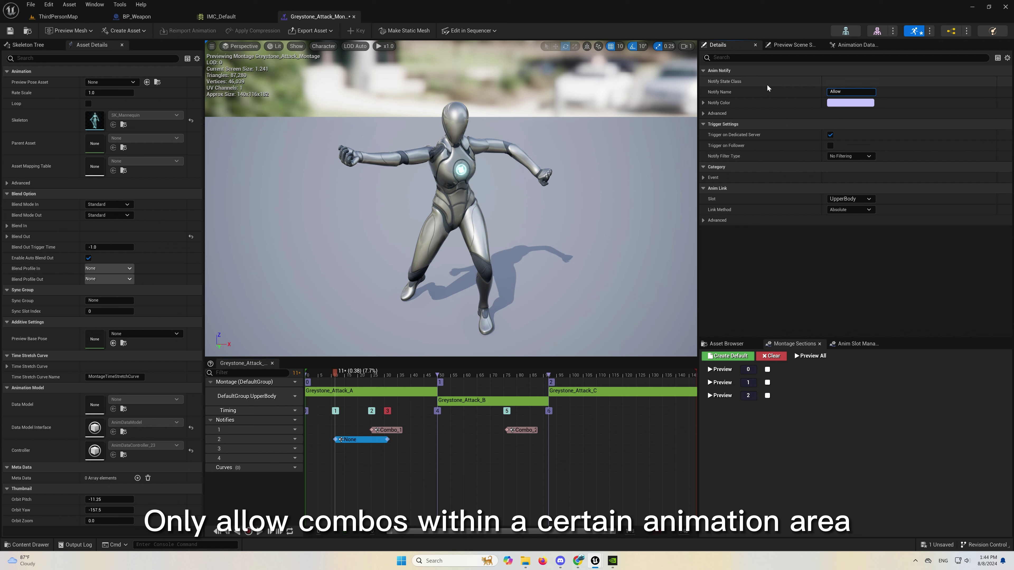
type("Combo")
key("Return")
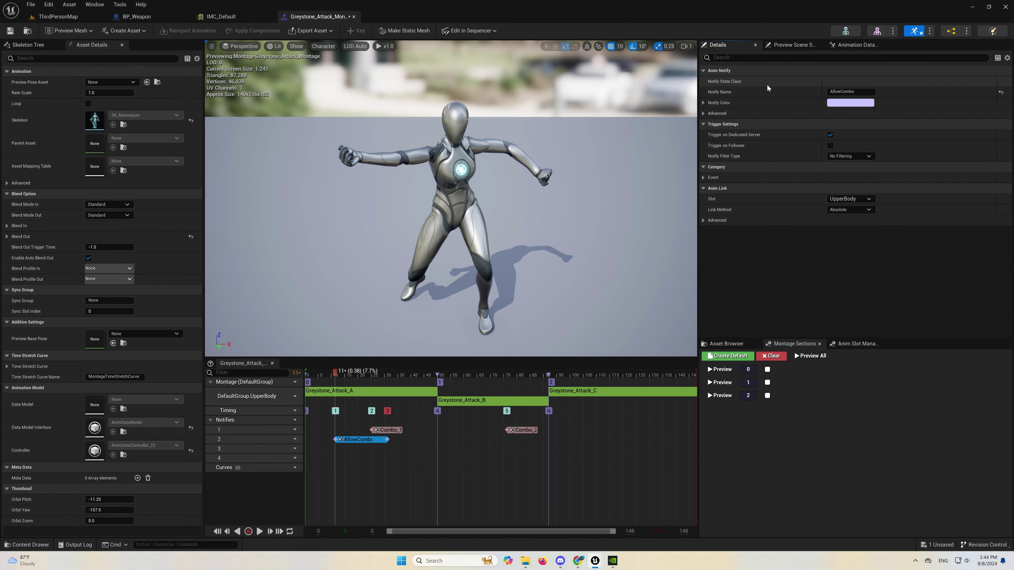
Fine-tune where the first AllowCombo window starts while previewing frames 11 to 20.
left_click_drag(338, 376, 346, 385)
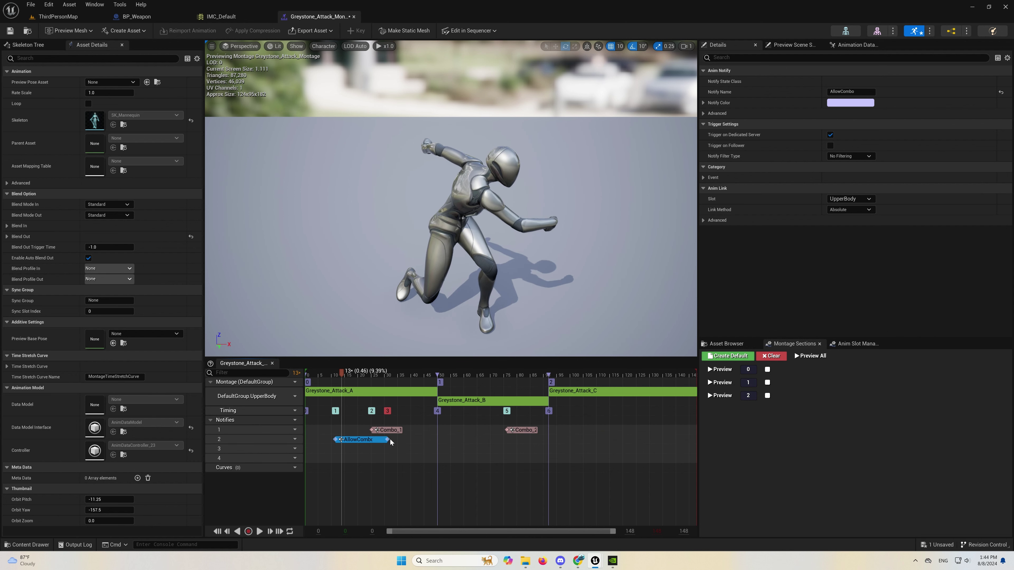
left_click_drag(332, 440, 339, 440)
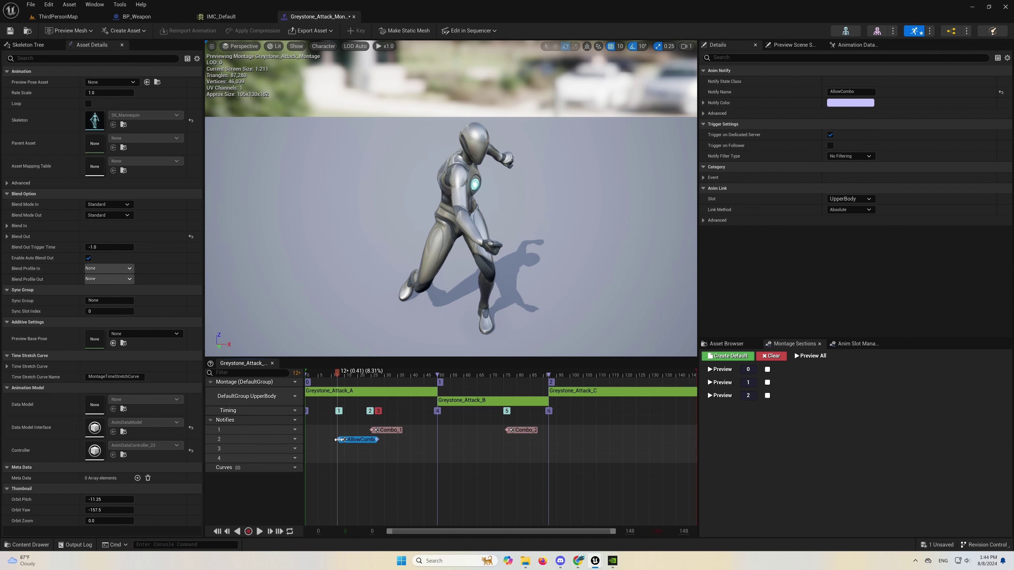
left_click(360, 441)
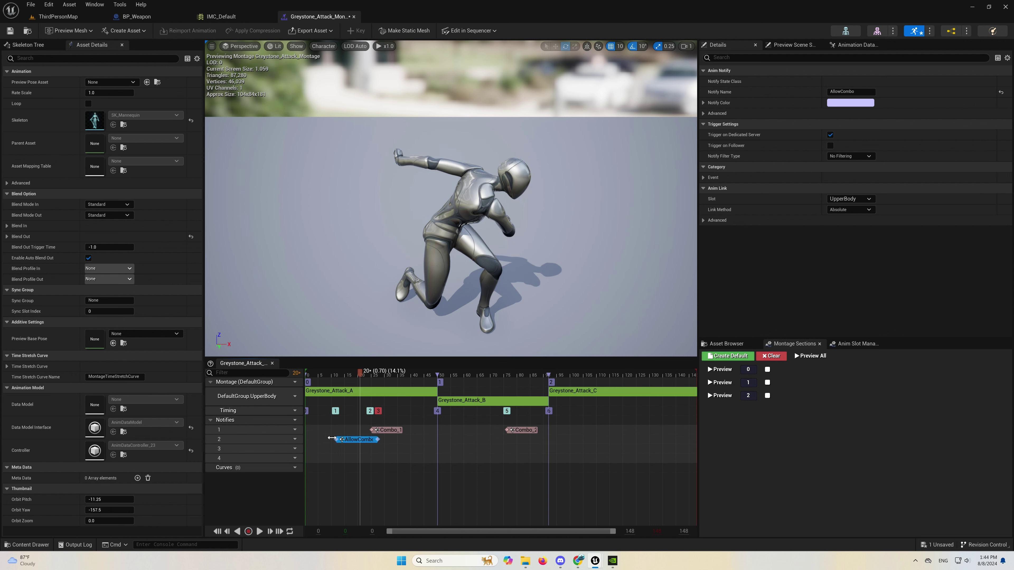
left_click(341, 440)
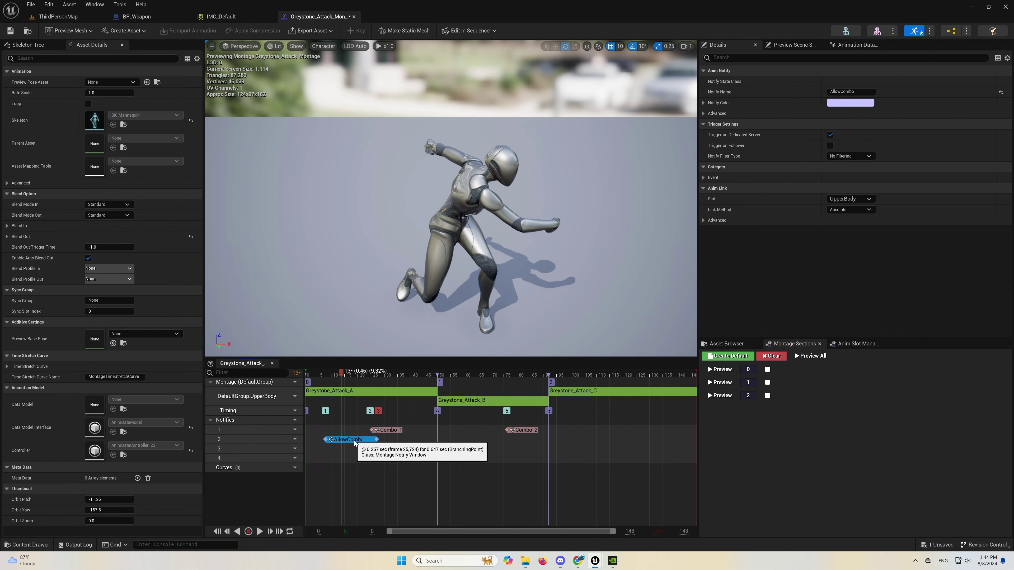
Paste a second, longer AllowCombo window at frame 63 and save the montage.
left_click_drag(341, 372, 473, 386)
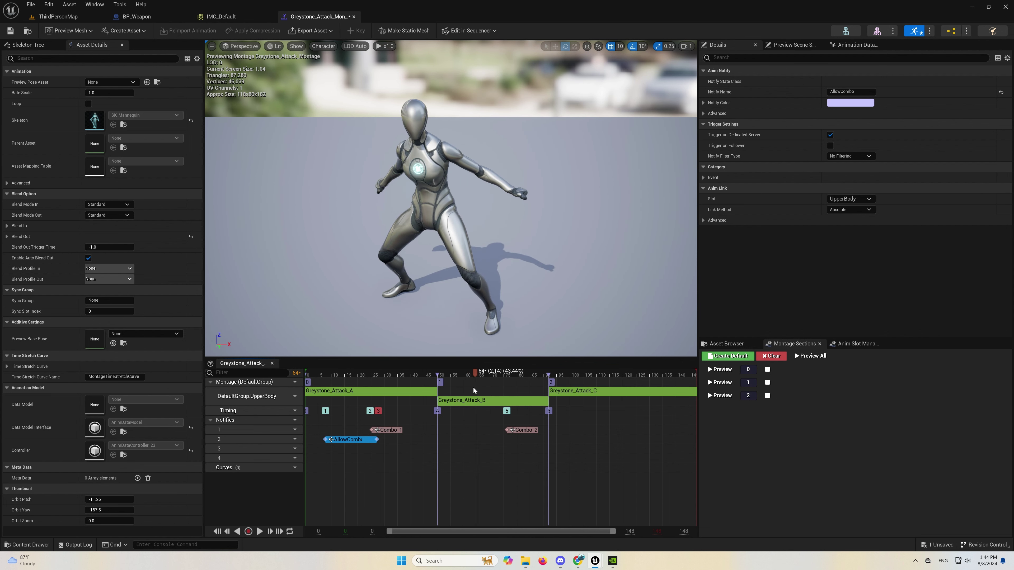
left_click(472, 437)
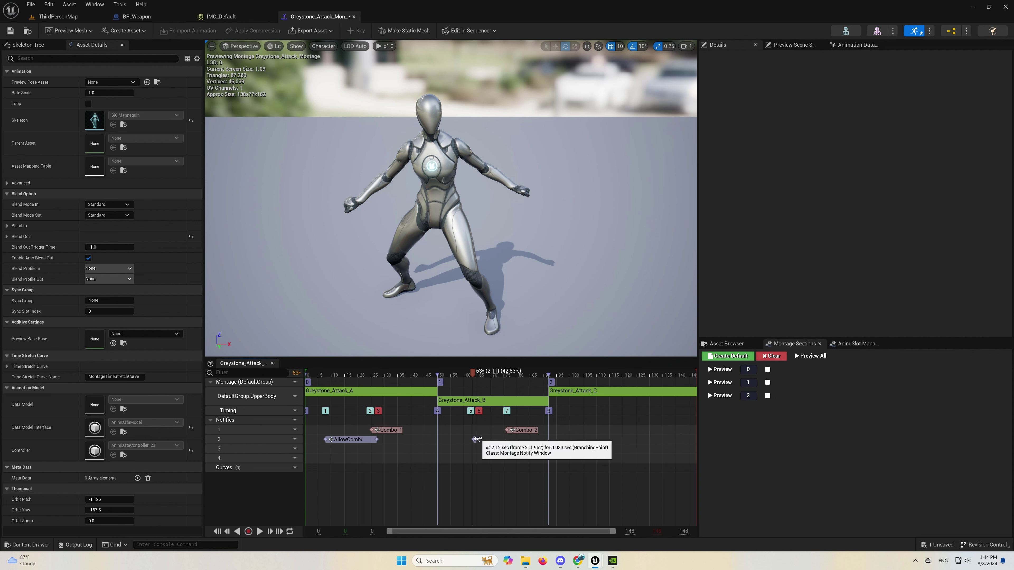
key("ctrl+v")
left_click(511, 438)
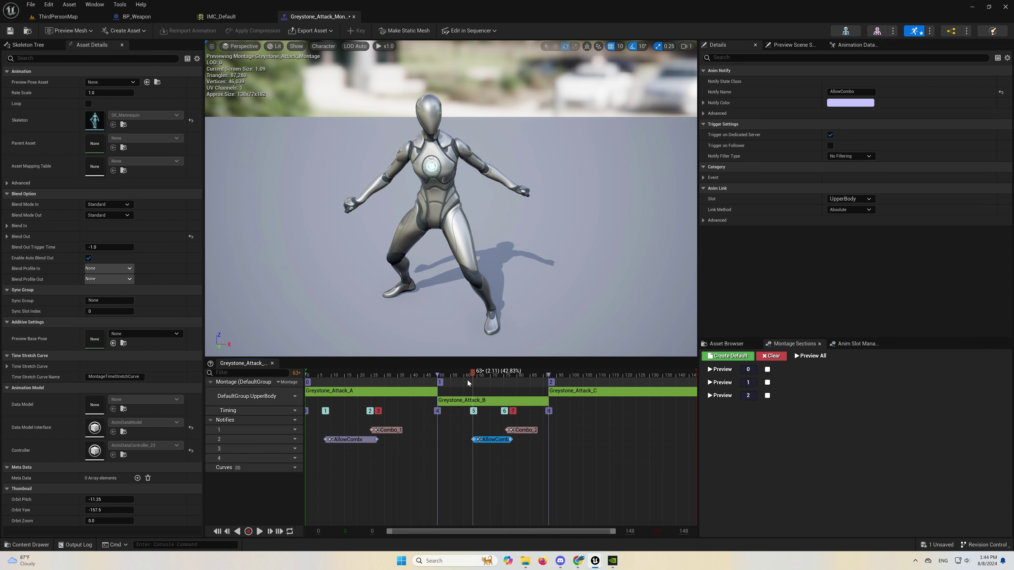
left_click_drag(467, 377, 511, 379)
left_click(586, 438)
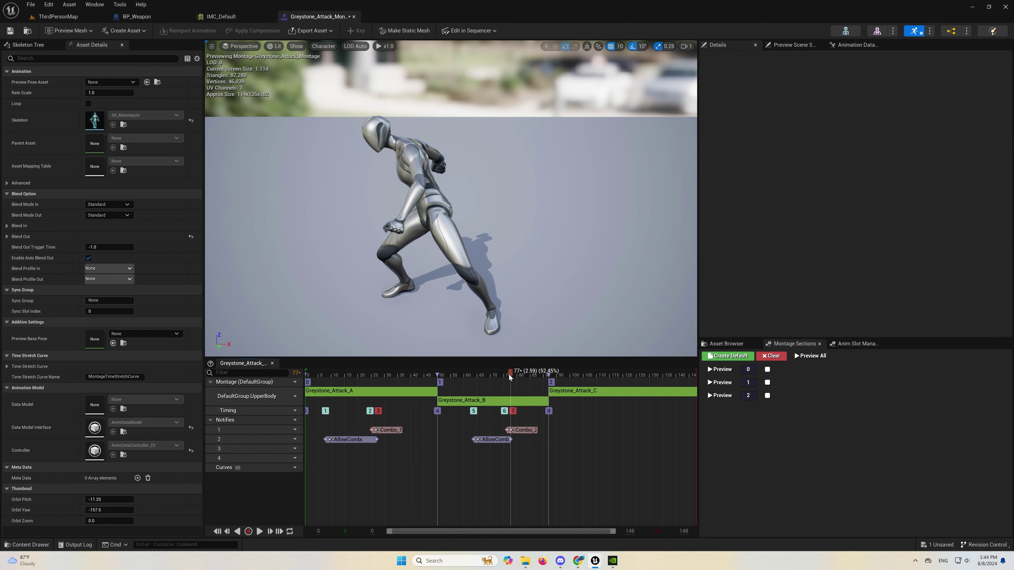
key("ctrl+s")
left_click(136, 16)
Add an On Notify End event below Notify Begin, pushing the montage-ending events down.
scroll(428, 255, "up", 2)
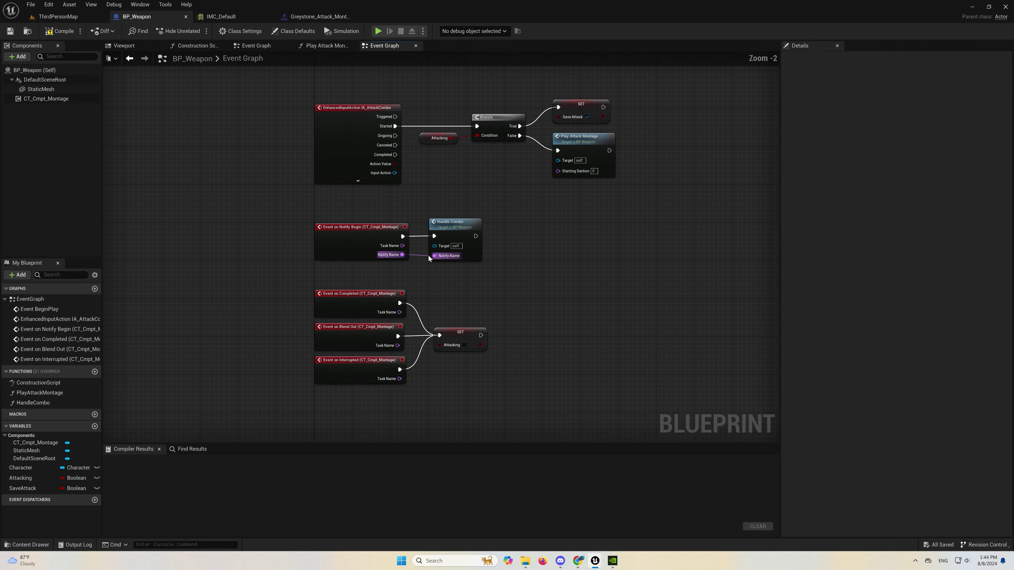
scroll(399, 254, "up", 1)
left_click(67, 99)
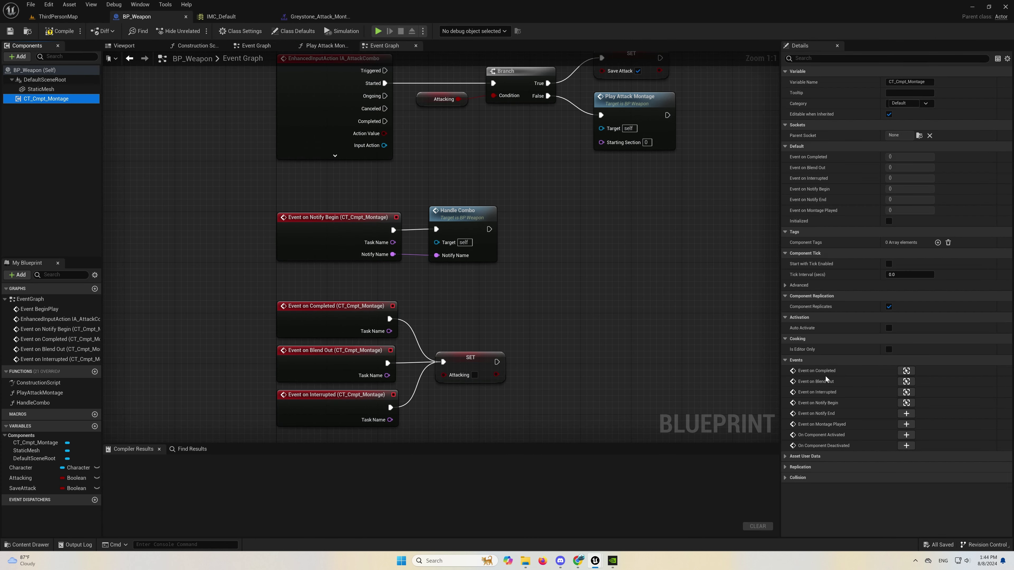
left_click(904, 417)
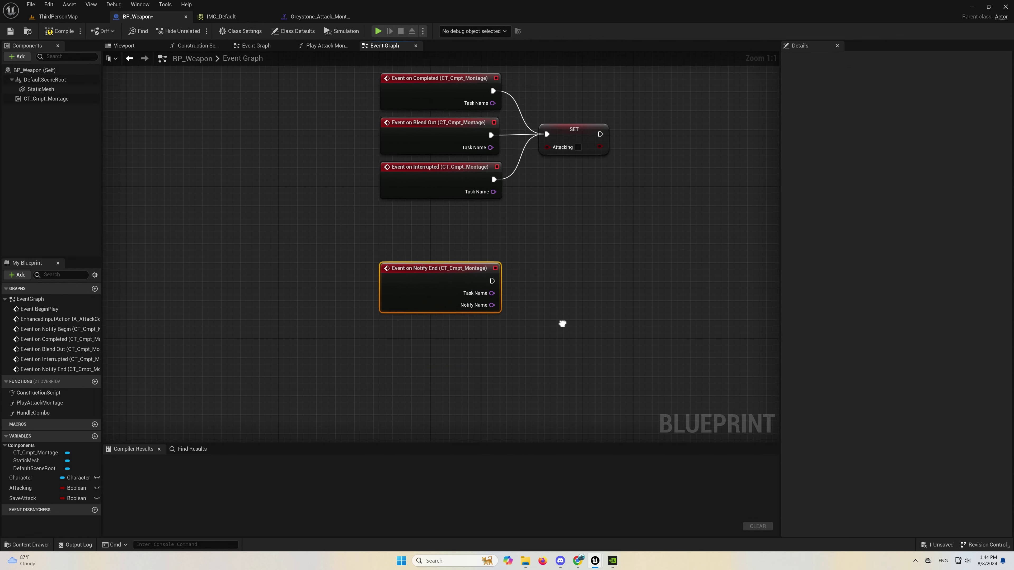
left_click_drag(439, 369, 287, 154)
left_click_drag(428, 190, 550, 260)
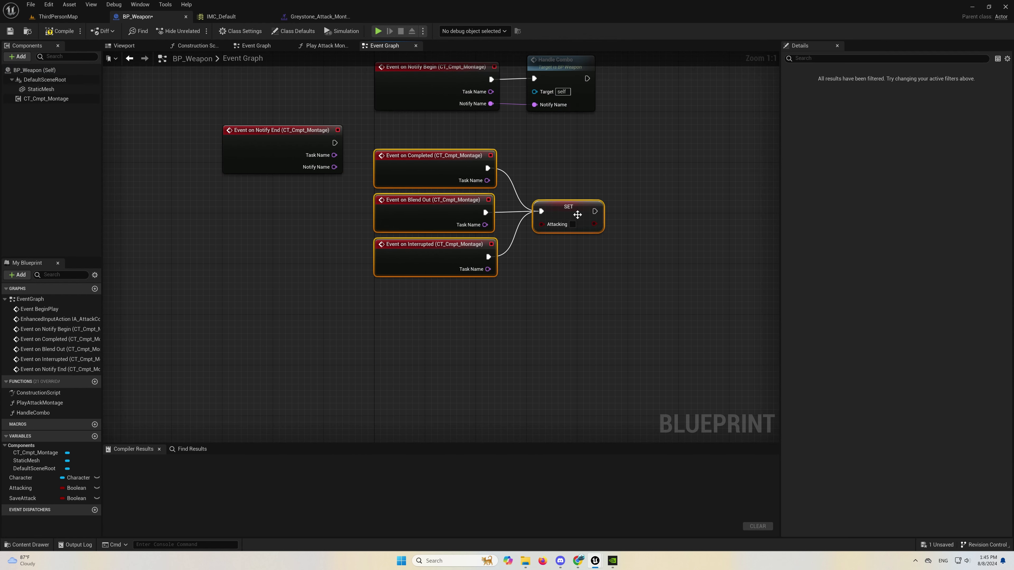
left_click_drag(580, 205, 581, 351)
right_click_drag(577, 337, 561, 508)
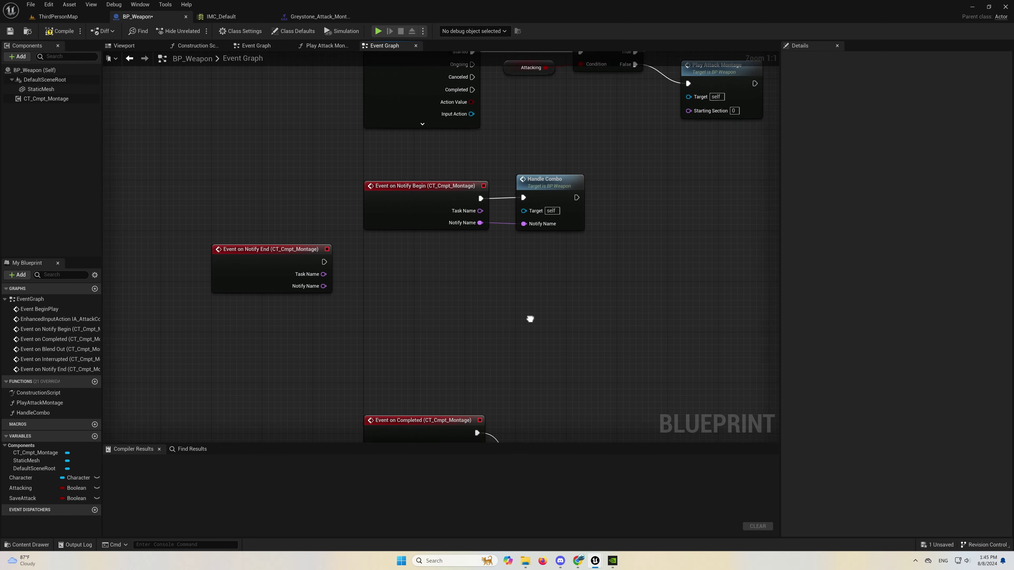
mouse_move(260, 321)
left_mouse_down()
mouse_move(427, 326)
mouse_move(411, 339)
mouse_move(410, 364)
left_mouse_up()
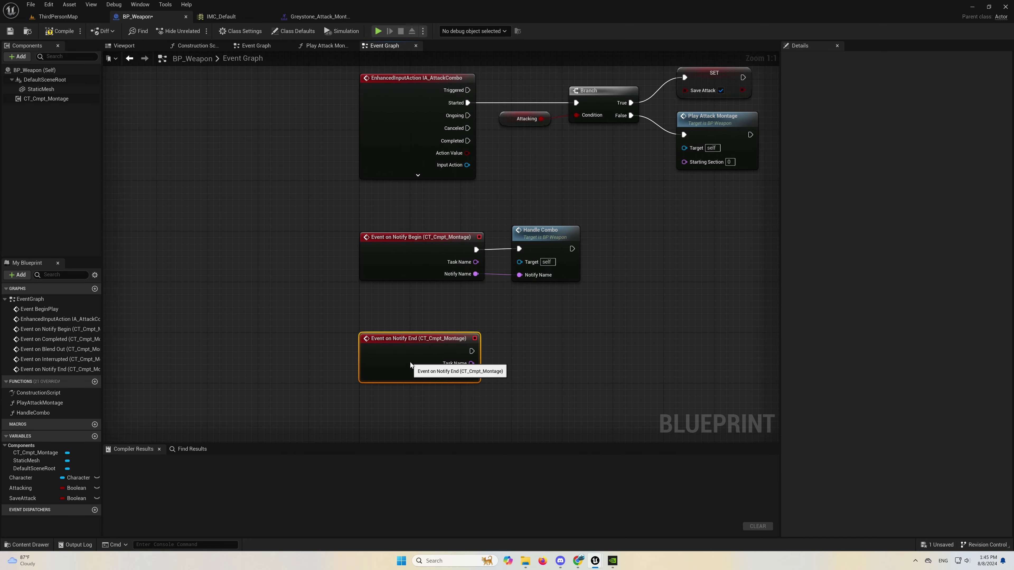
right_click_drag(458, 277, 372, 278)
Feed Notify Begin's Notify Name into a Switch on Name with only an AllowCombo output.
left_click_drag(388, 275, 387, 276)
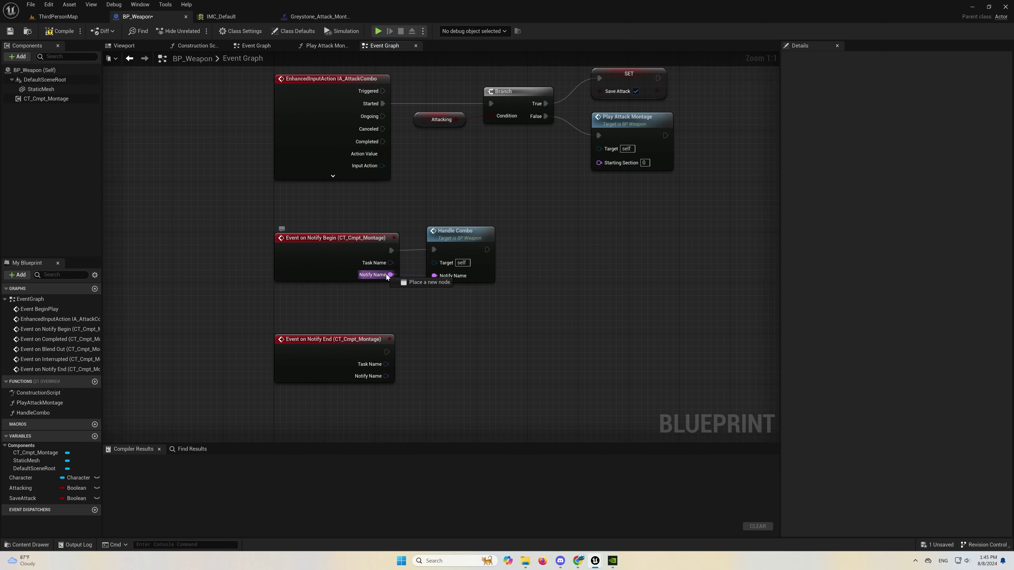
mouse_move(490, 305)
left_mouse_down()
mouse_move(541, 242)
mouse_move(495, 251)
mouse_move(505, 298)
mouse_move(436, 299)
left_mouse_up()
left_click(539, 423)
double_click(504, 263)
double_click(463, 289)
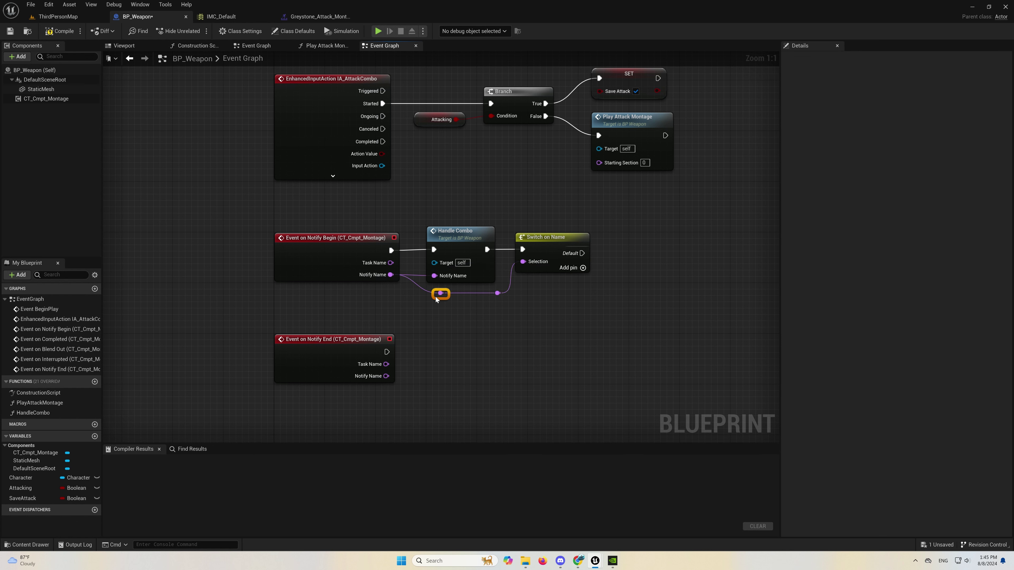
left_click(568, 243)
left_click(938, 83)
type("Allo")
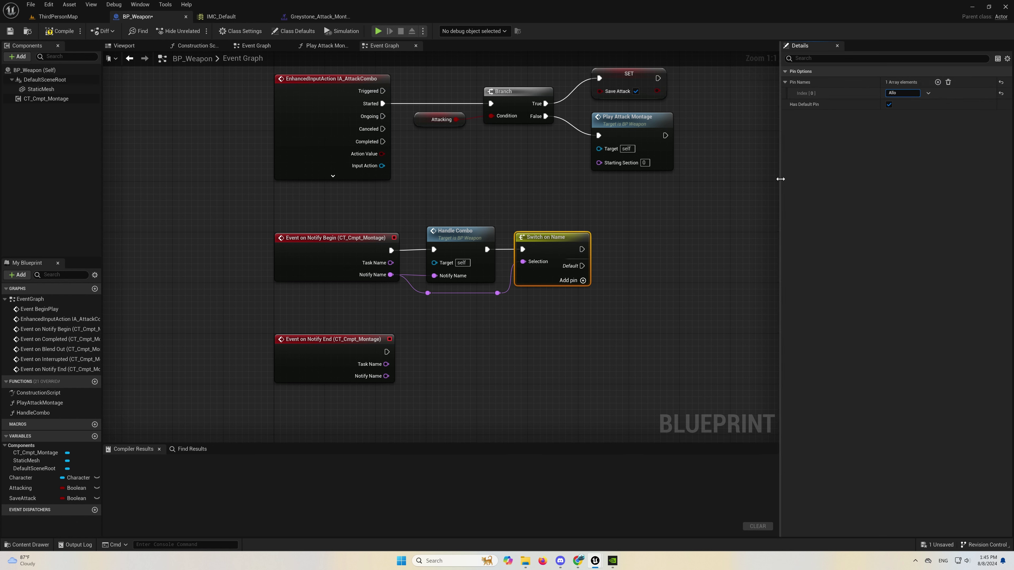
type("wCombo")
key("Return")
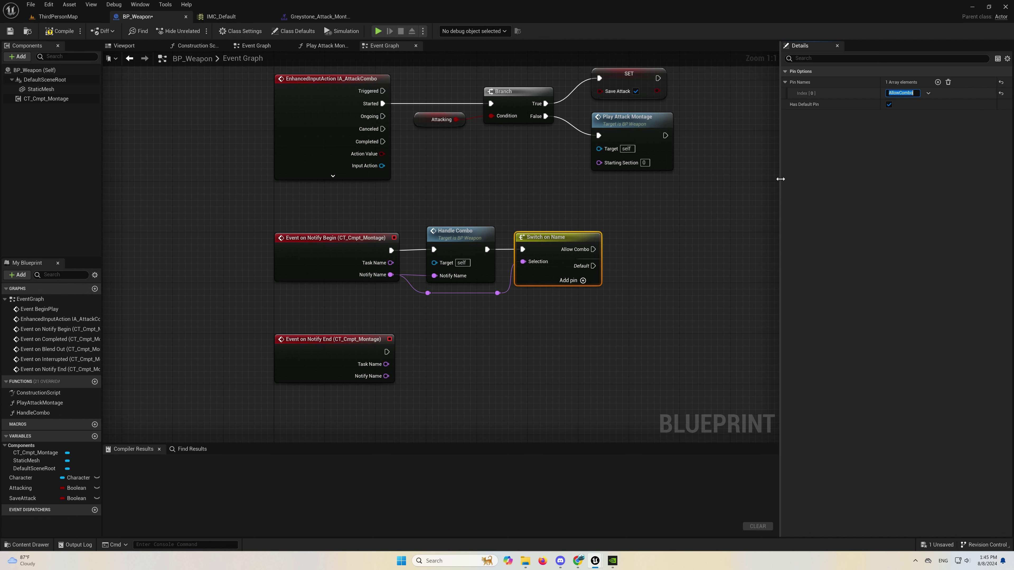
left_click(891, 105)
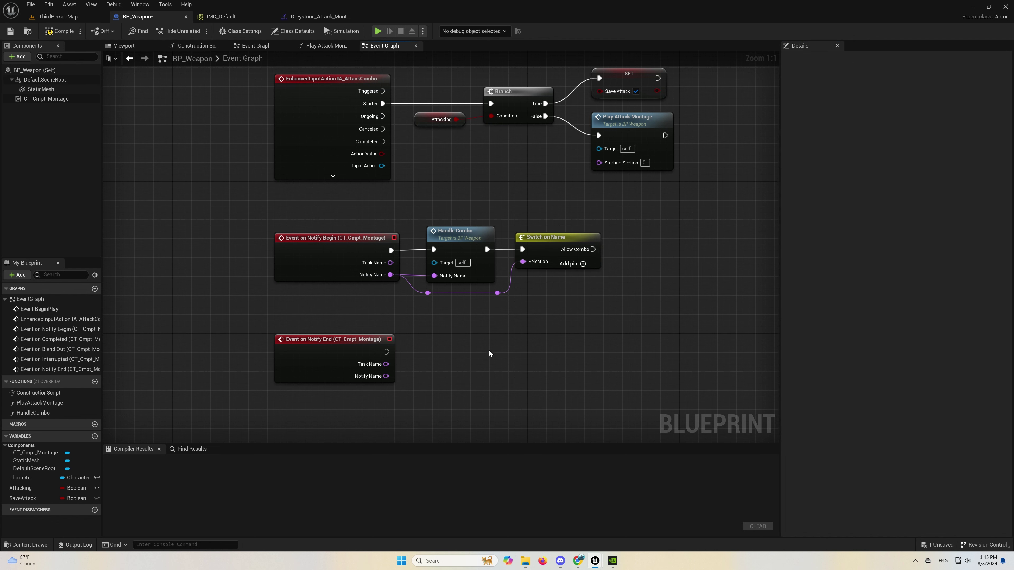
Duplicate the Switch on Name and wire the copy after On Notify End.
key("ctrl+c")
key("ctrl+v")
mouse_move(386, 352)
left_mouse_down()
mouse_move(400, 374)
mouse_move(484, 347)
mouse_move(446, 346)
left_mouse_up()
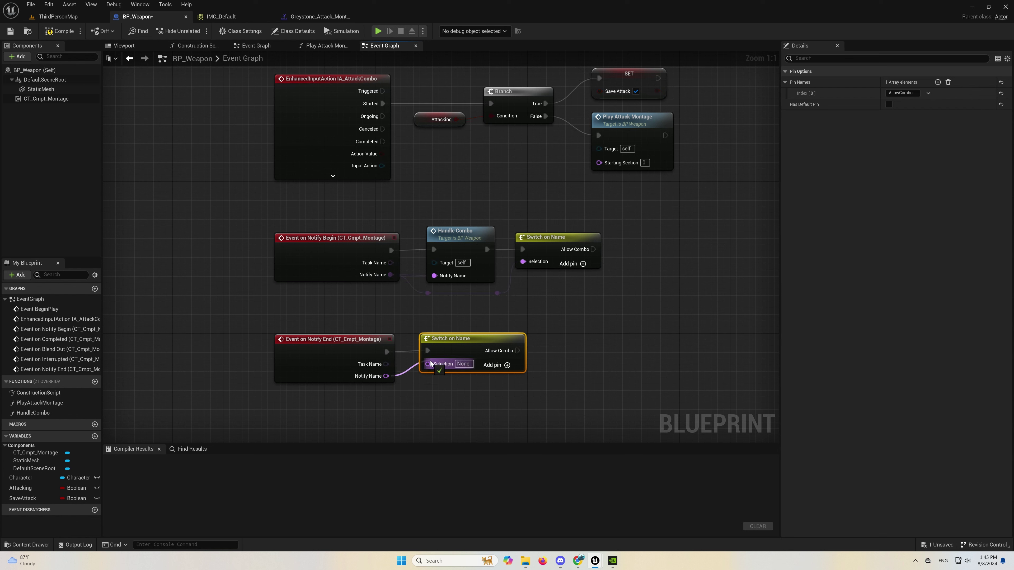
Connect Notify End's Notify Name to the copied switch and set a new AllowCombo Boolean true after the first switch.
left_click_drag(386, 376, 428, 362)
left_click(455, 399)
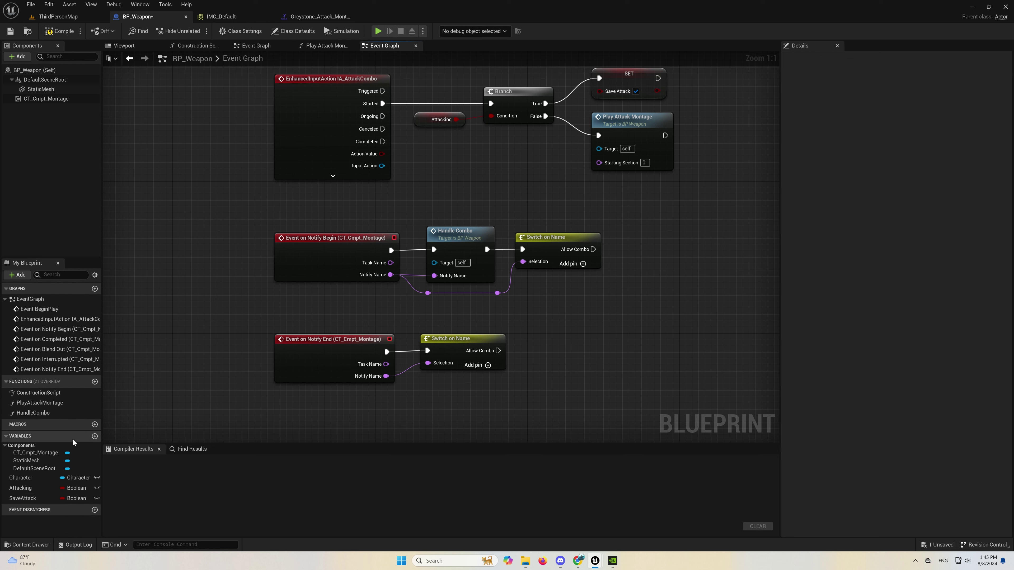
left_click(95, 436)
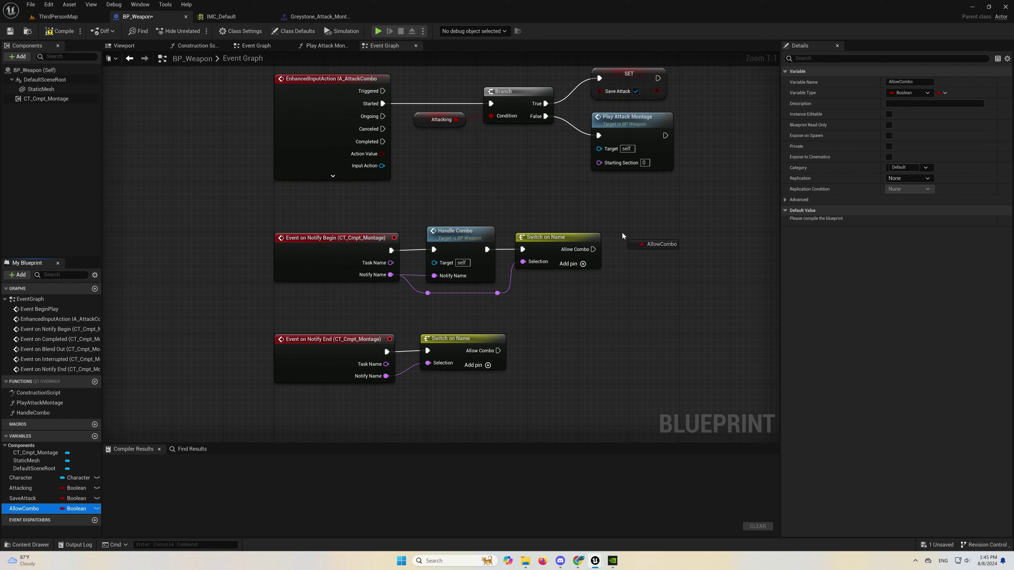
left_click_drag(623, 233, 655, 254)
left_click(664, 251)
left_click(664, 262)
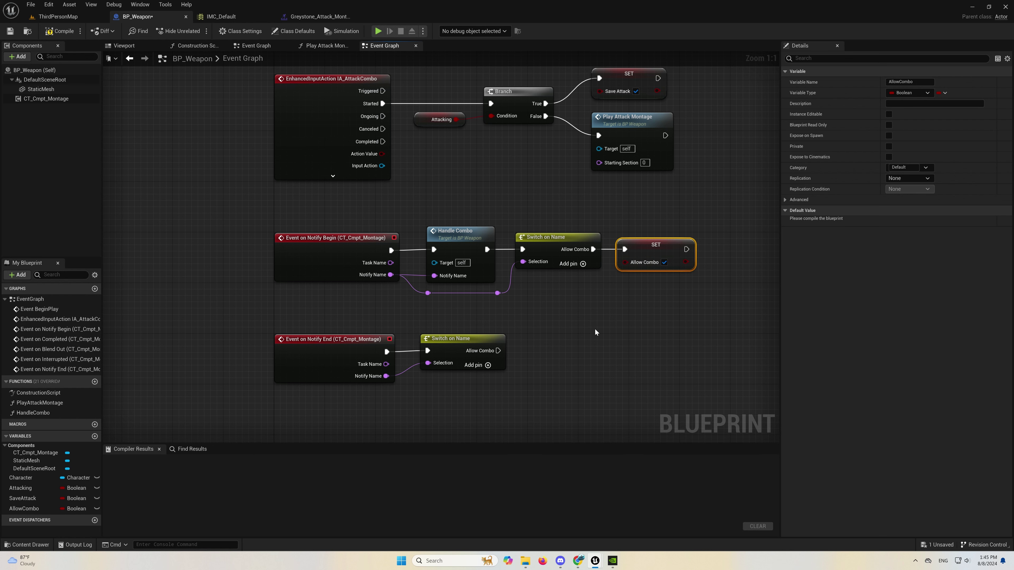
Copy the AllowCombo setter onto the Notify End switch so it sets AllowCombo false.
key("ctrl+c")
key("ctrl+v")
left_click_drag(498, 350, 530, 350)
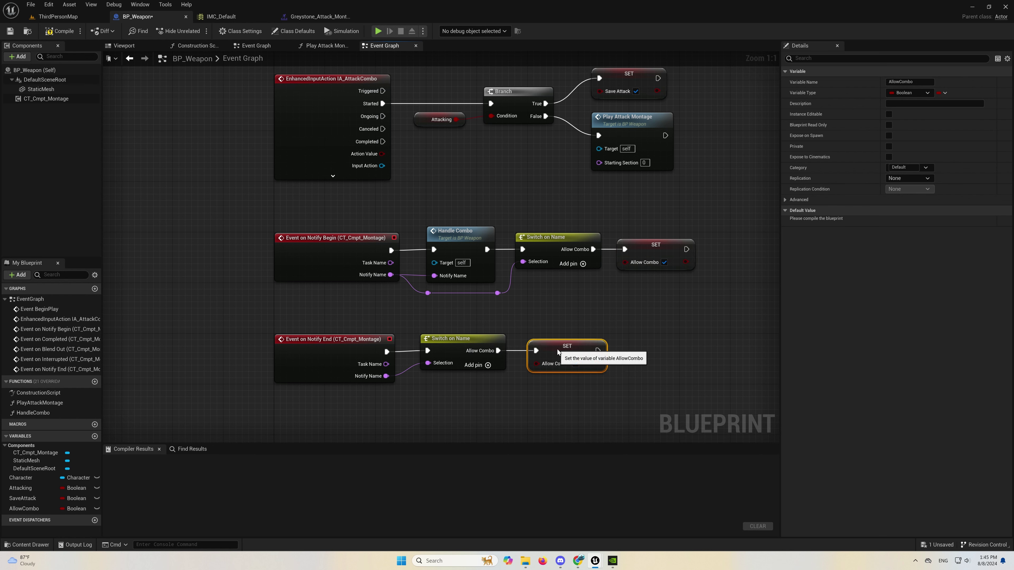
left_click(615, 317)
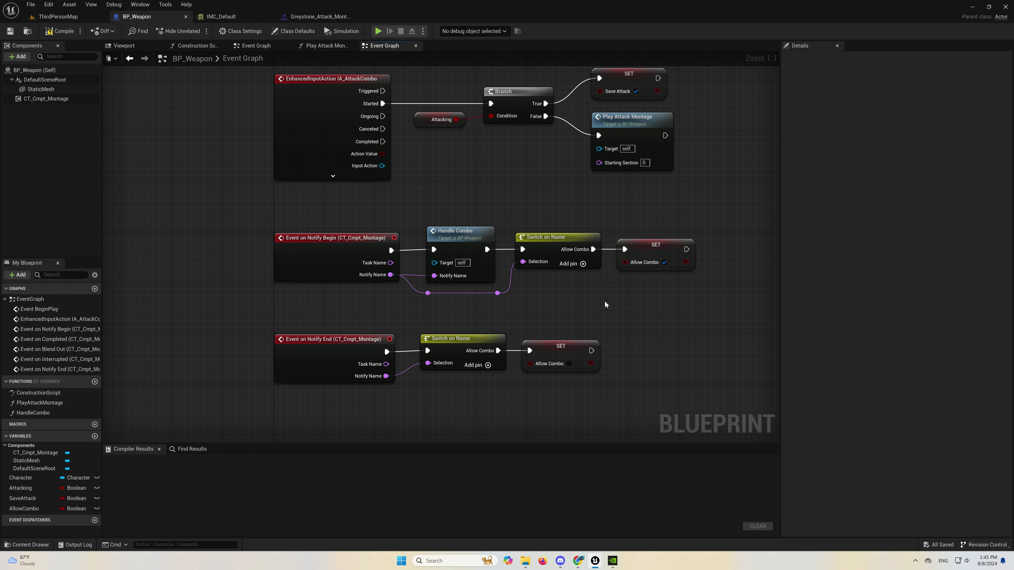
right_click_drag(560, 186, 605, 218)
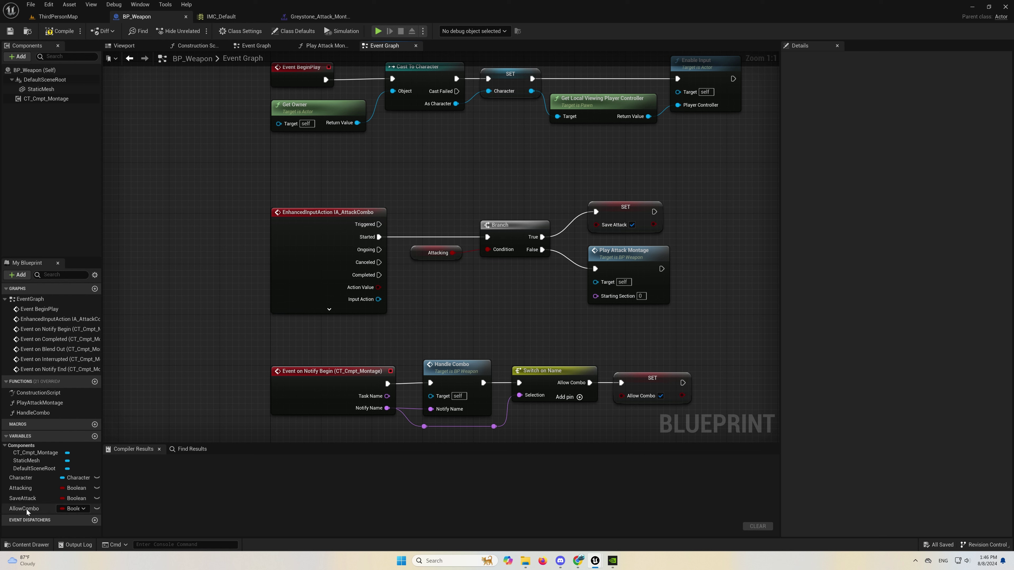
Insert a Branch on an AllowCombo getter between the first Branch's True and SET Save Attack.
left_click_drag(26, 510, 482, 359)
left_click_drag(477, 268, 533, 287)
left_click(518, 284)
type("bra")
left_click(568, 336)
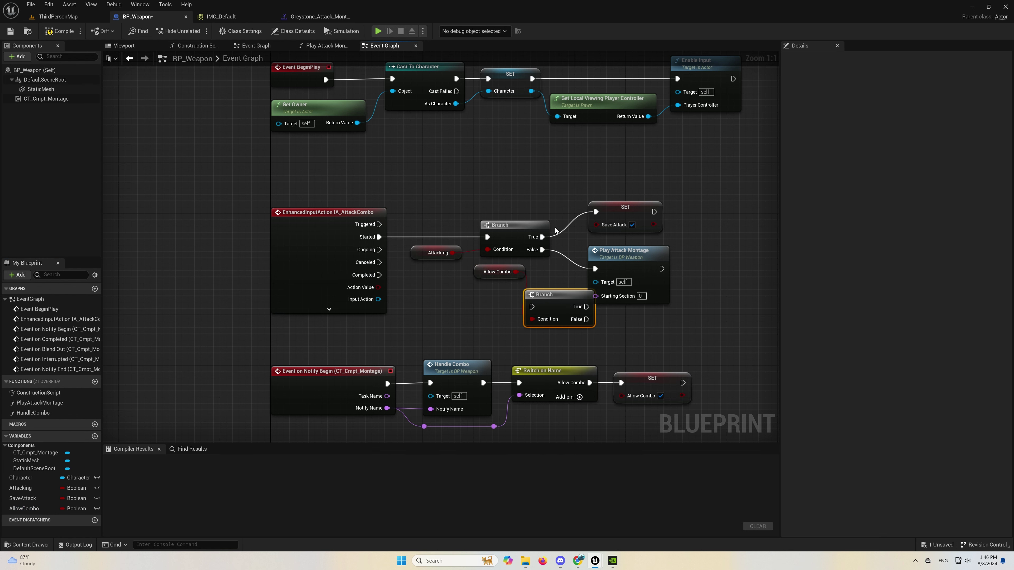
mouse_move(542, 236)
left_mouse_down()
mouse_move(531, 307)
mouse_move(596, 212)
mouse_move(708, 205)
left_mouse_up()
left_click_drag(558, 295, 628, 206)
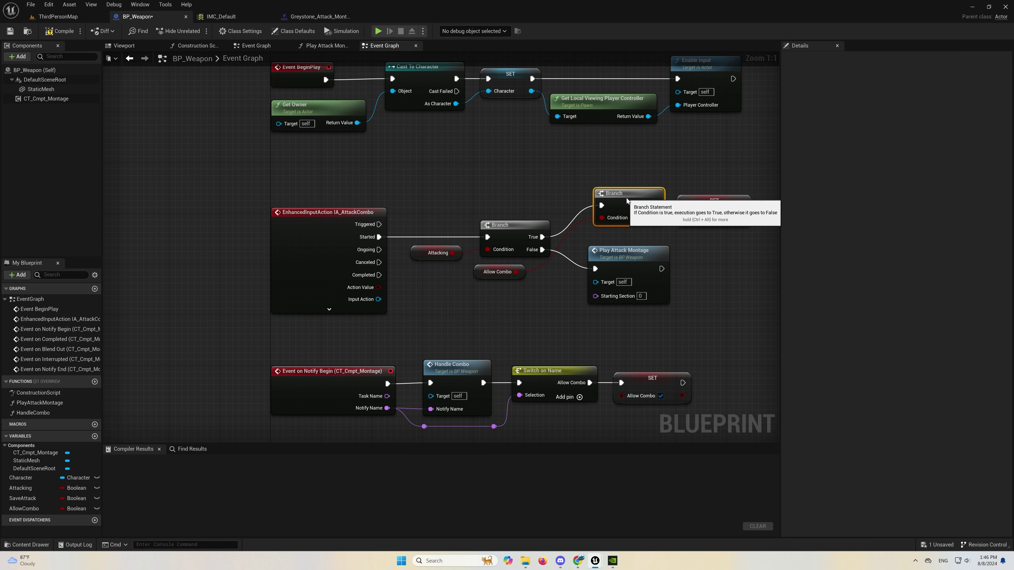
right_click_drag(628, 206, 566, 267)
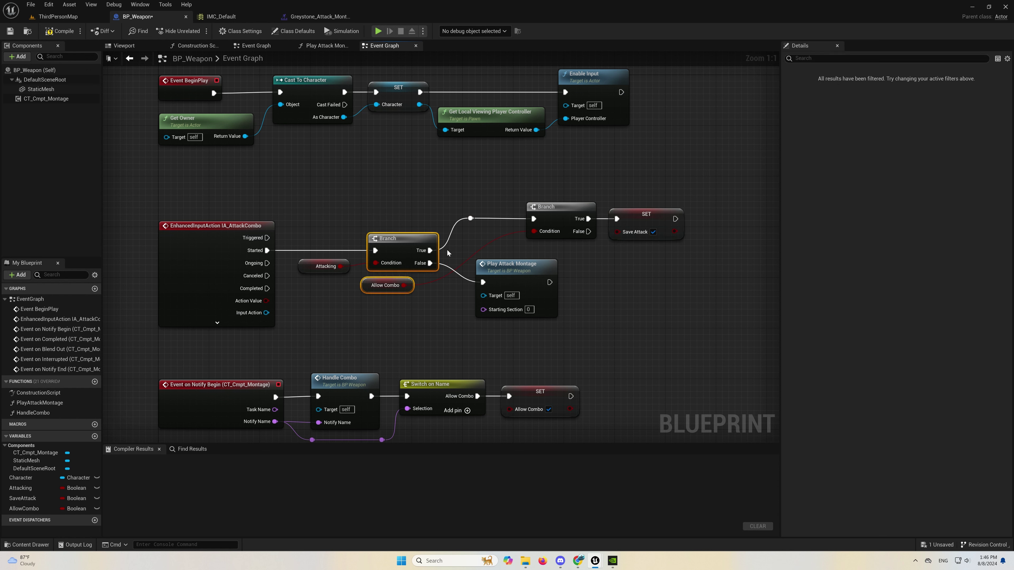
left_click_drag(378, 287, 416, 274)
left_click(625, 278)
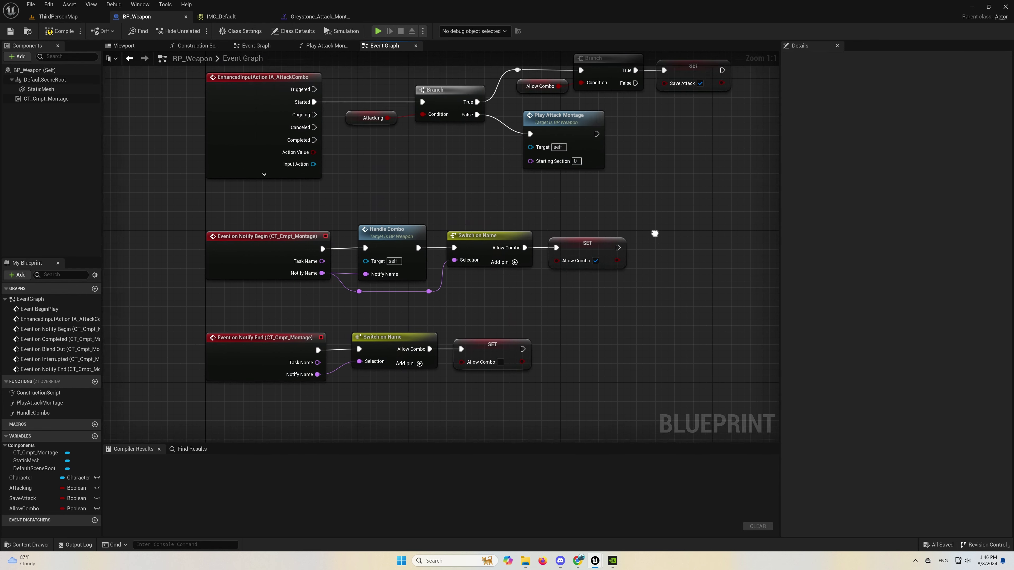
right_click_drag(607, 383, 653, 246)
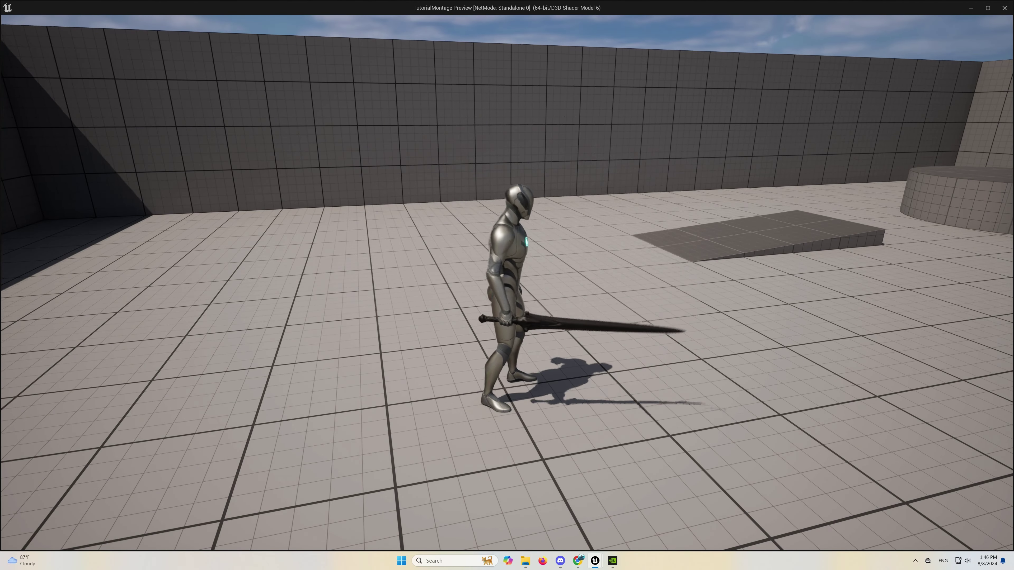
Run the character forward in the preview game to try the sword combo.
key("w")
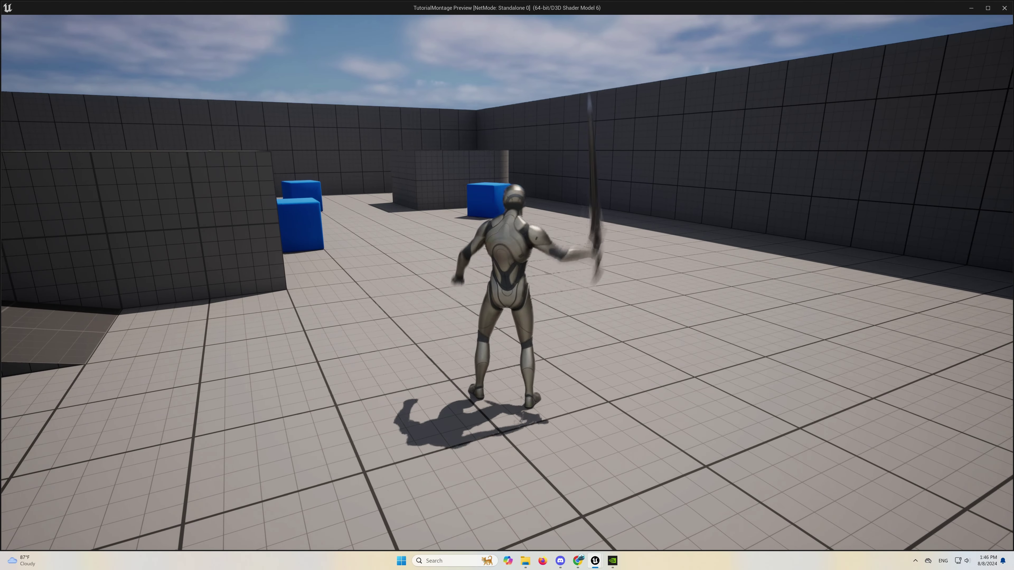
End the current session, switch Net Mode to Play As Client with two players, launch, and walk a character.
key("Escape")
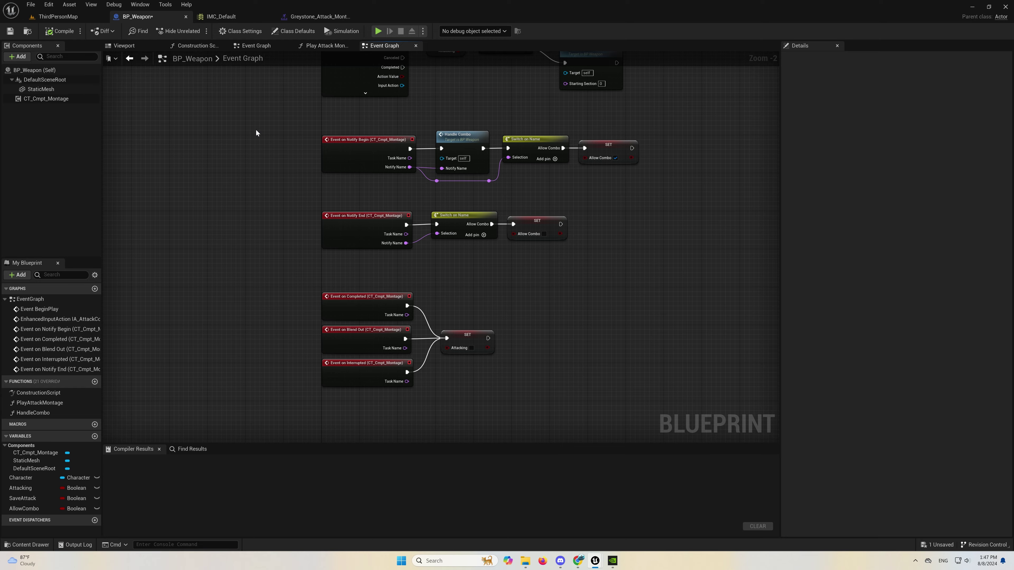
left_click(423, 31)
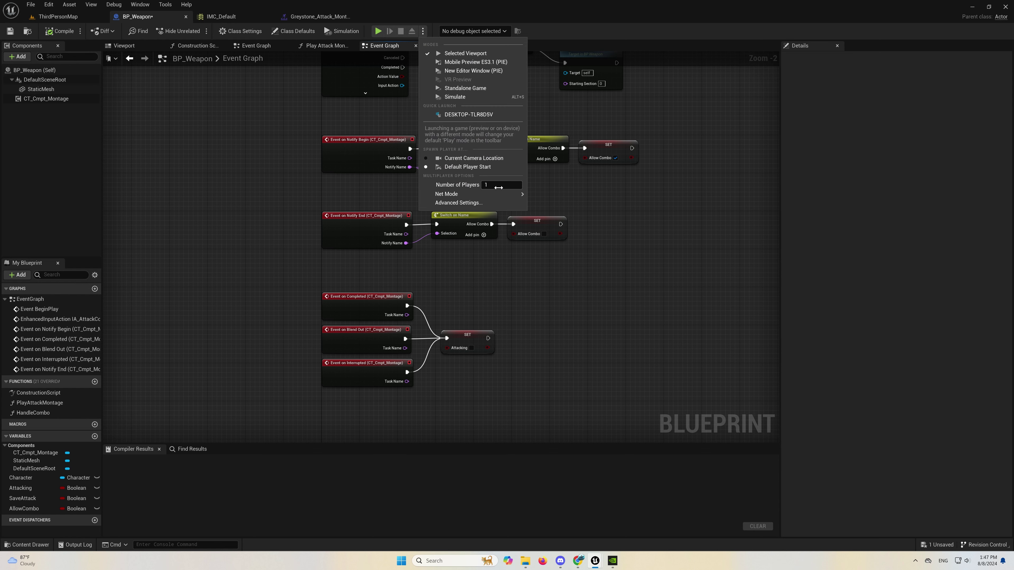
left_click(557, 214)
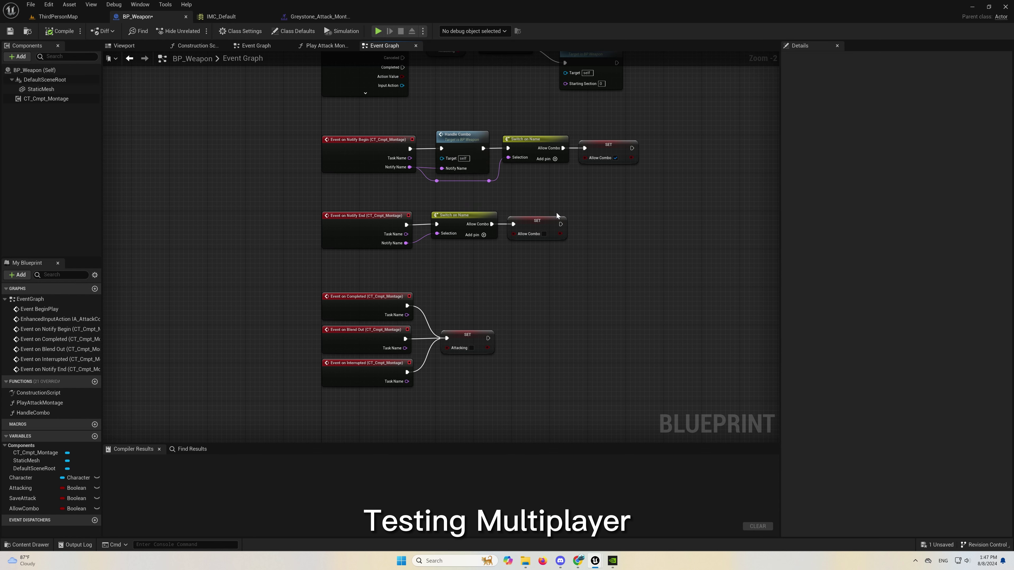
left_click(377, 32)
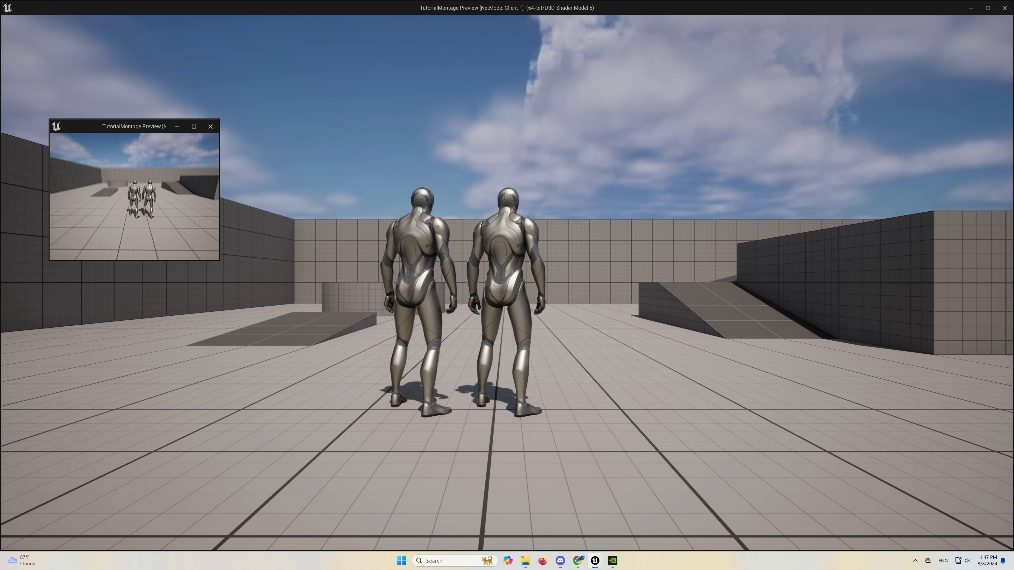
key("w")
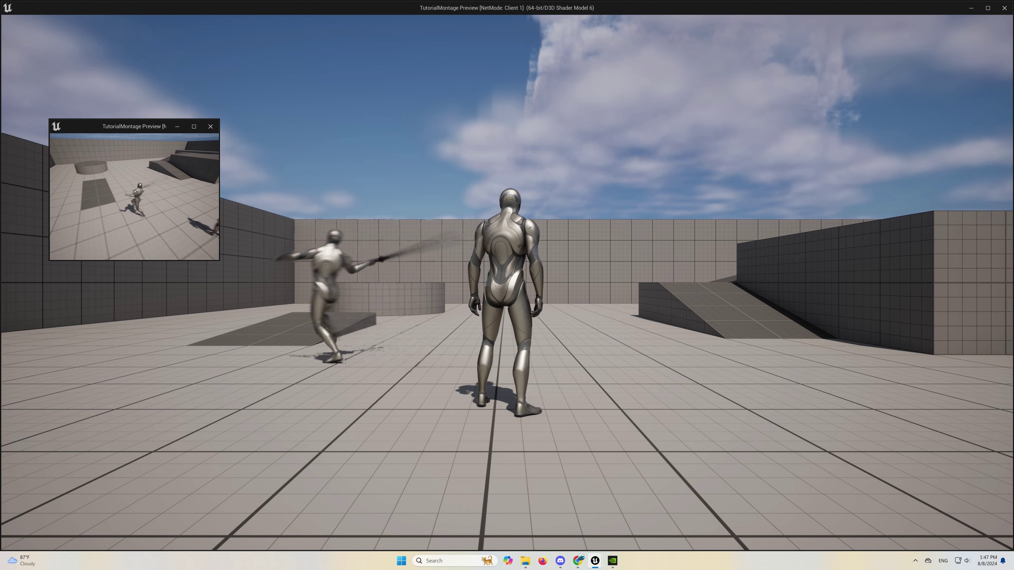